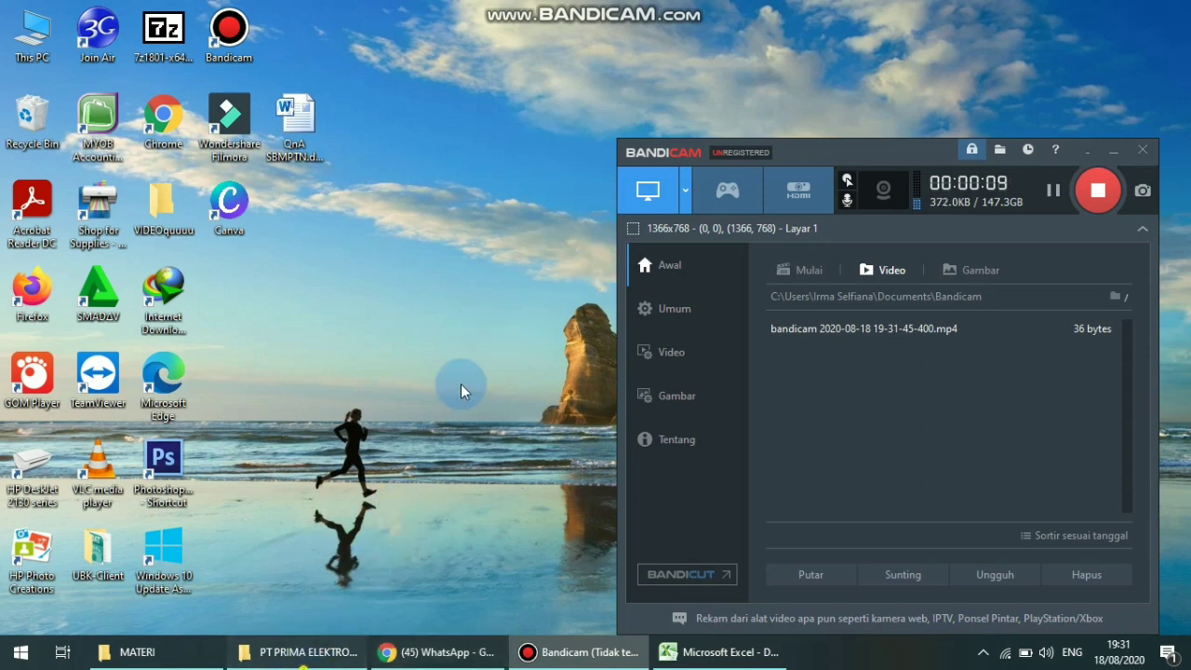
Switch to the PT PRIMA ELEKTRONIK_IDA folder window in File Explorer
key("alt+Tab")
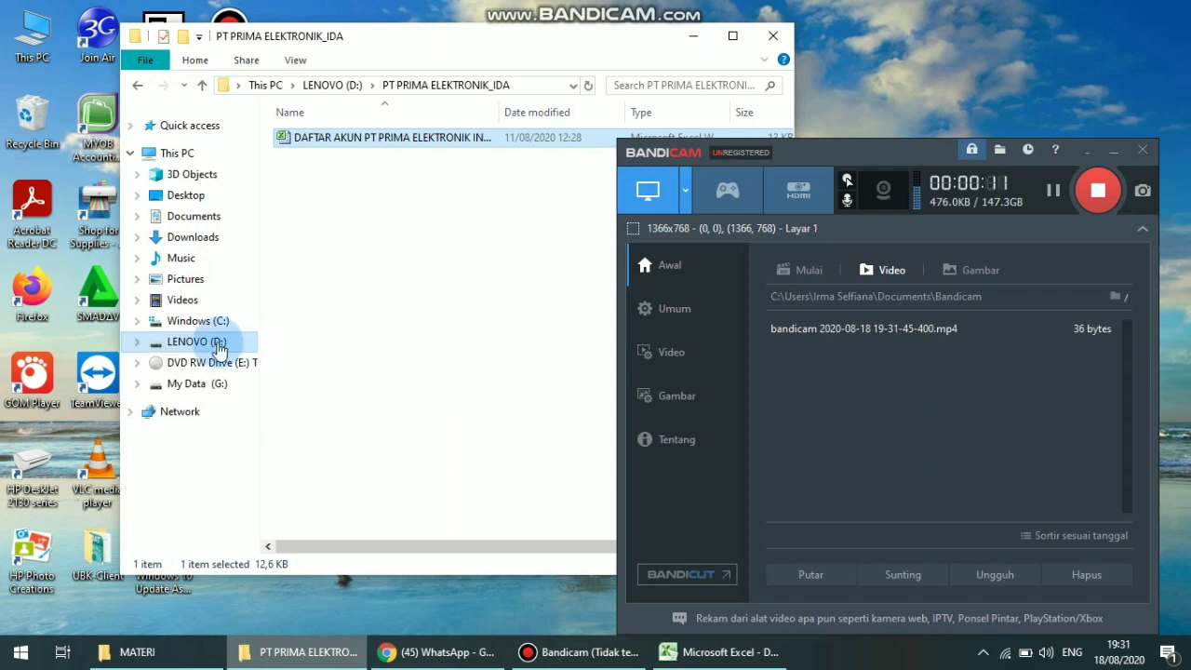
Open the PT PRIMA ELEKTRONIK_IDA folder on LENOVO (D:) and bring the DAFTAR AKUN workbook forward in Excel
left_click(218, 344)
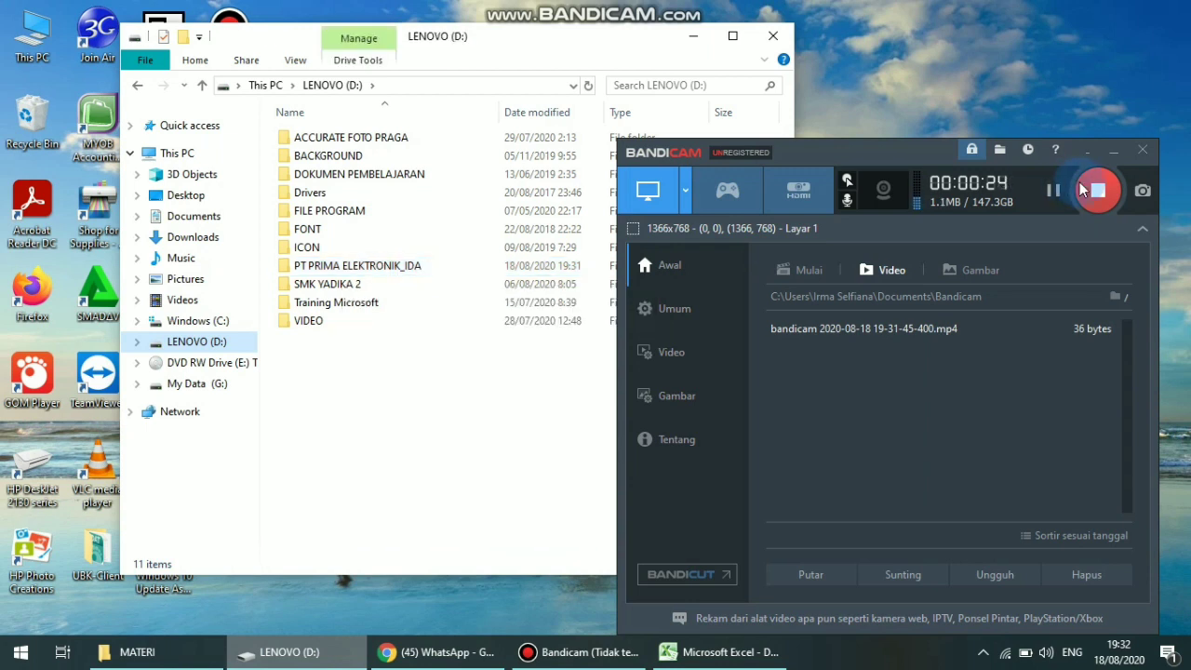
left_click(1085, 155)
left_click(388, 265)
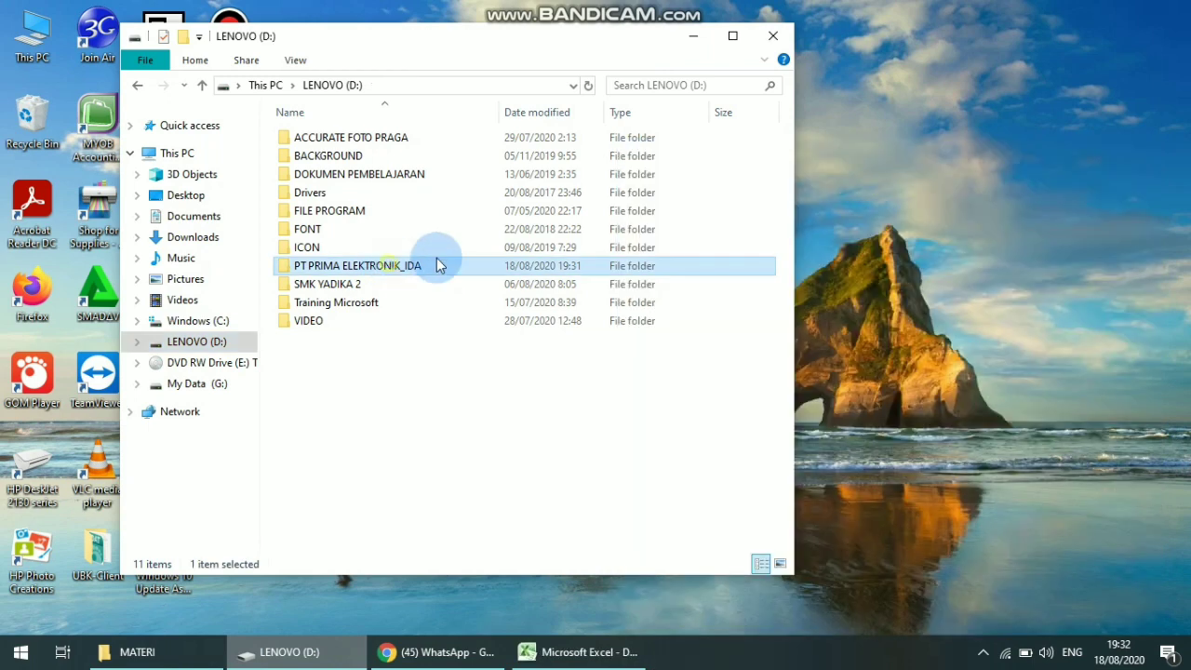
double_click(436, 265)
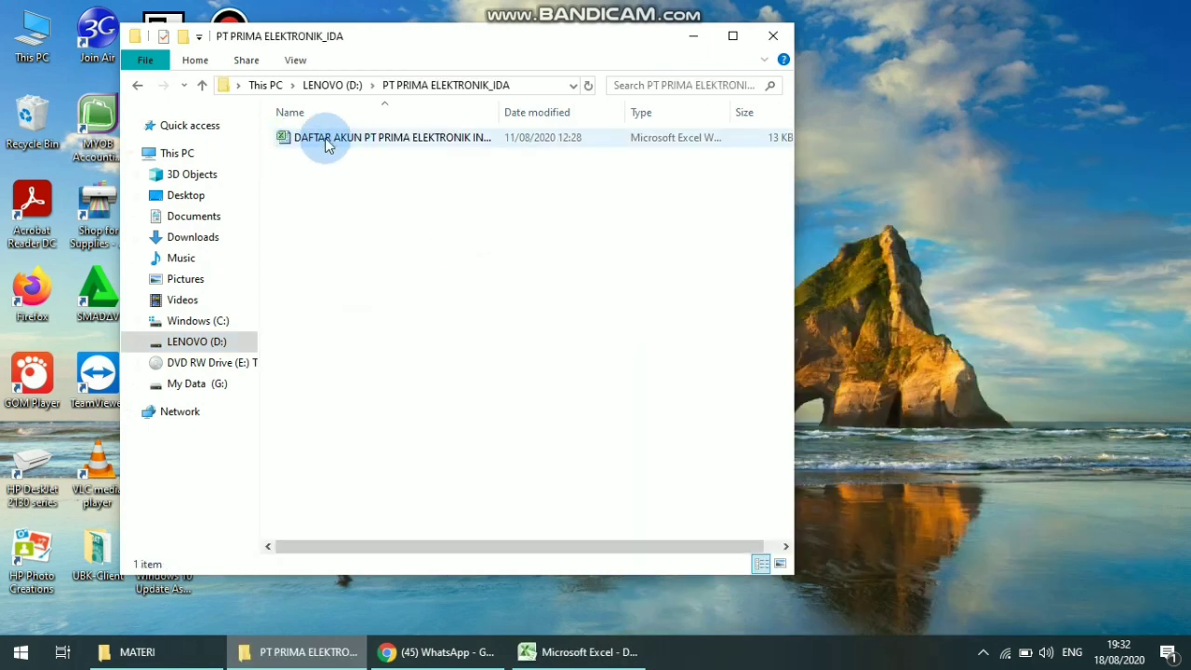
left_click(415, 141)
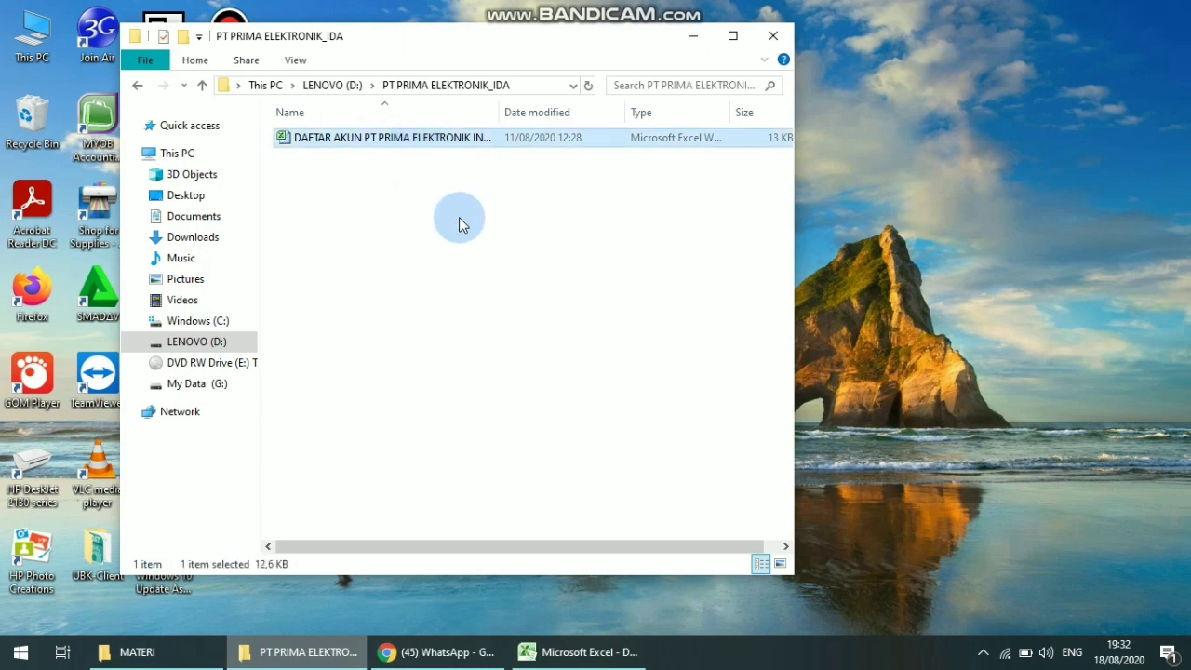
left_click(582, 654)
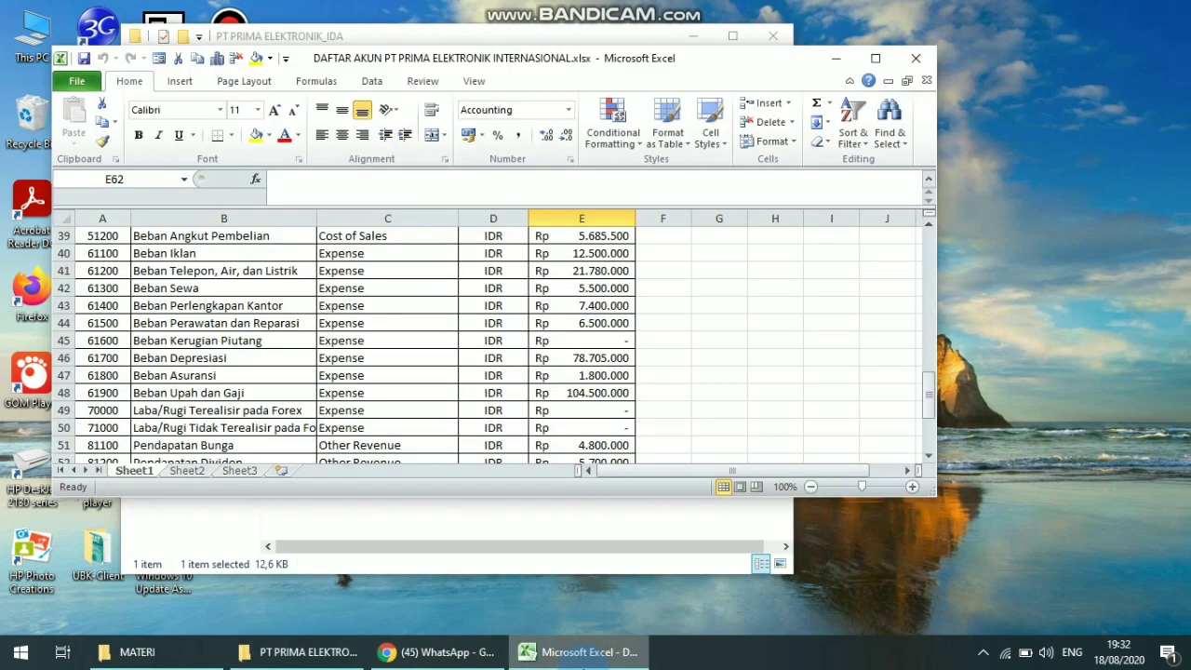
Save DAFTAR AKUN PT PRIMA ELEKTRONIK INTERNASIONAL as an Excel 97-2003 .xls workbook, then close Excel
left_click(875, 57)
mouse_move(465, 7)
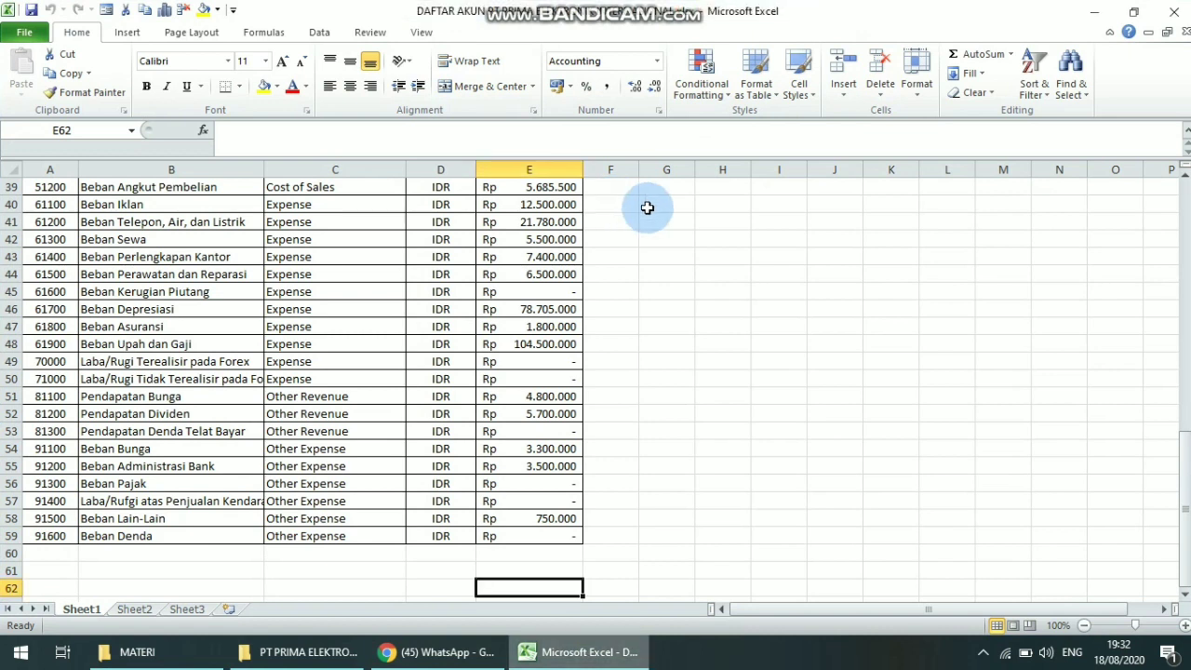
left_click(31, 35)
key("Escape")
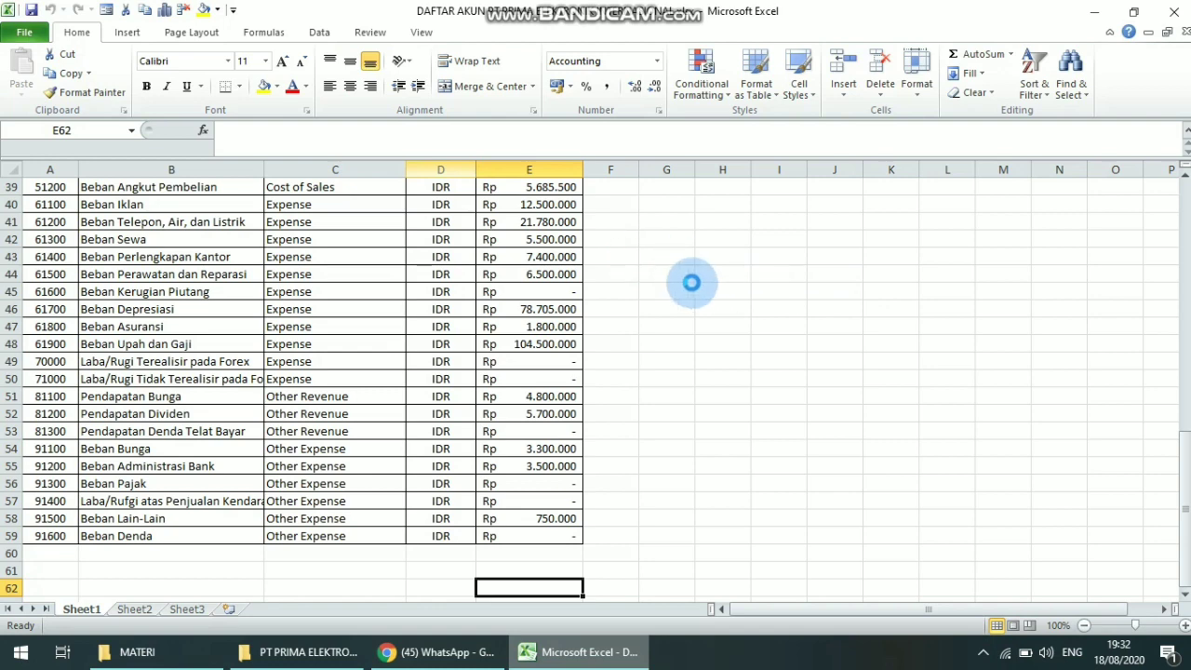
key("F12")
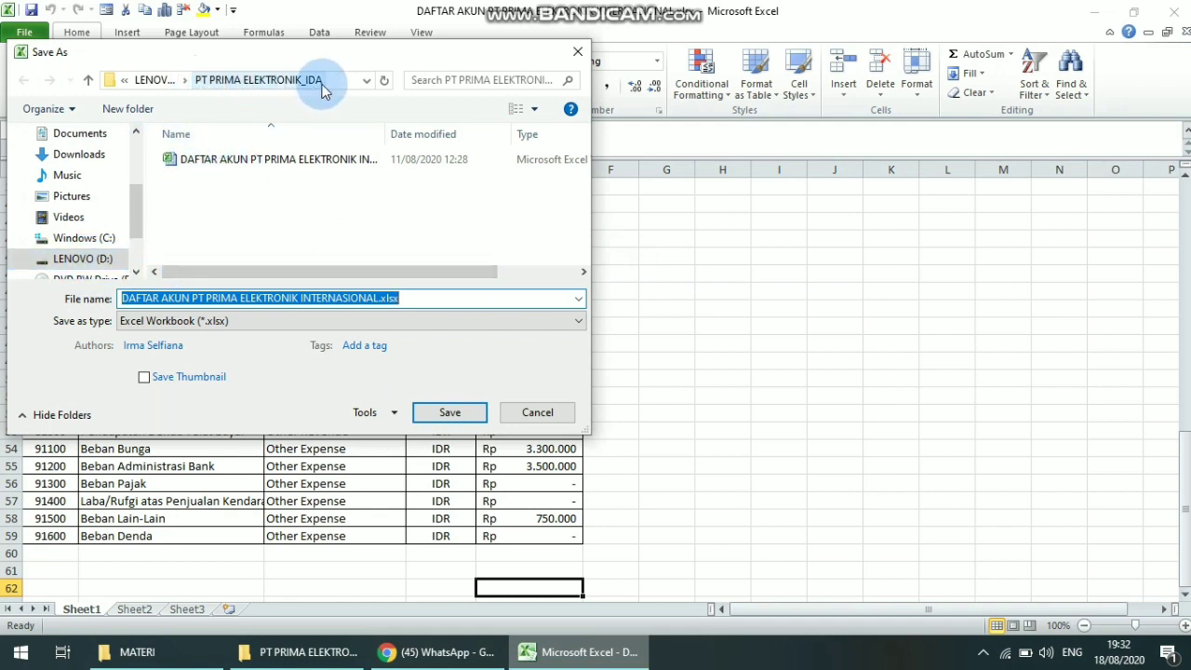
left_click(561, 322)
left_click(561, 322)
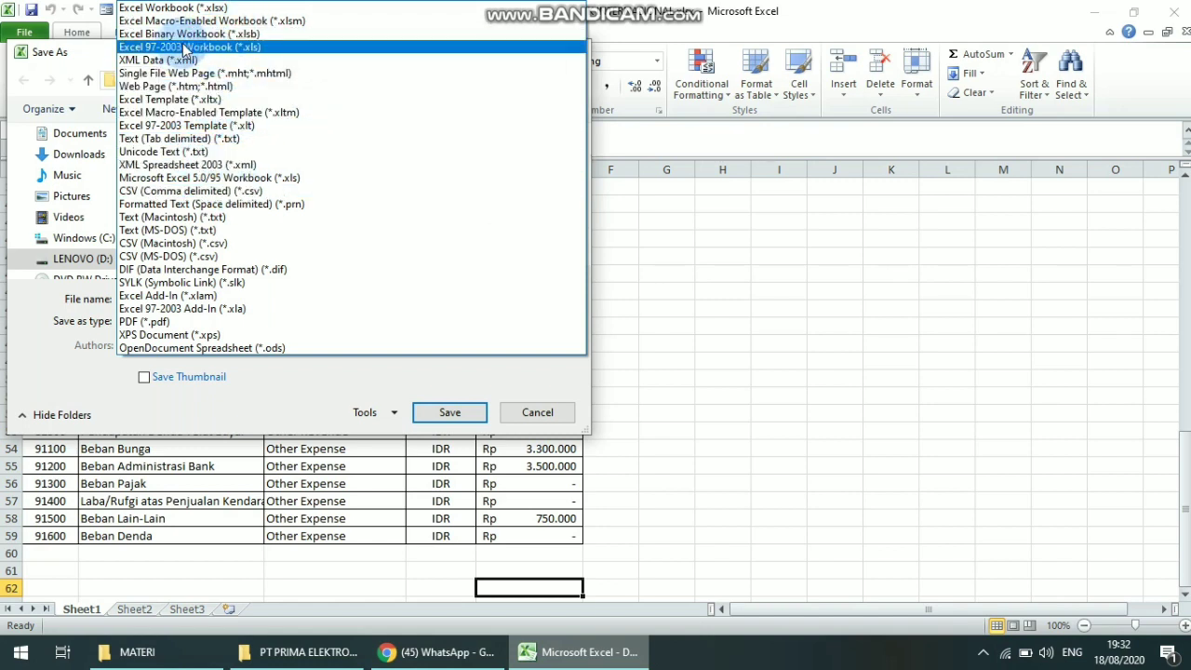
left_click(271, 48)
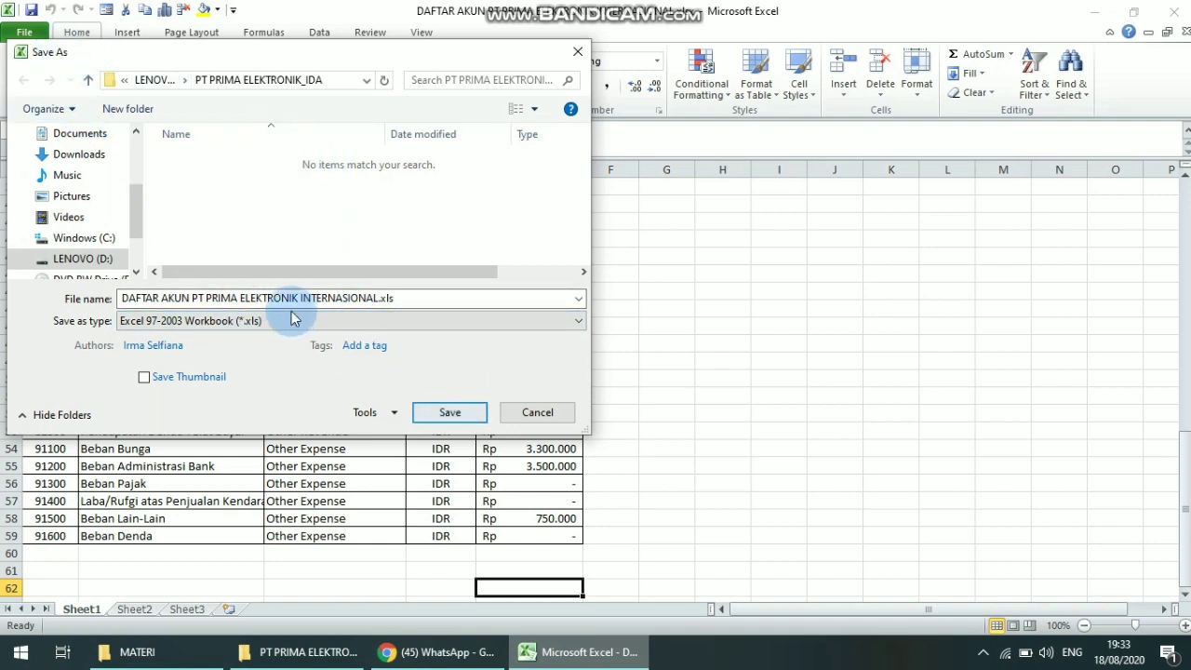
left_click(450, 412)
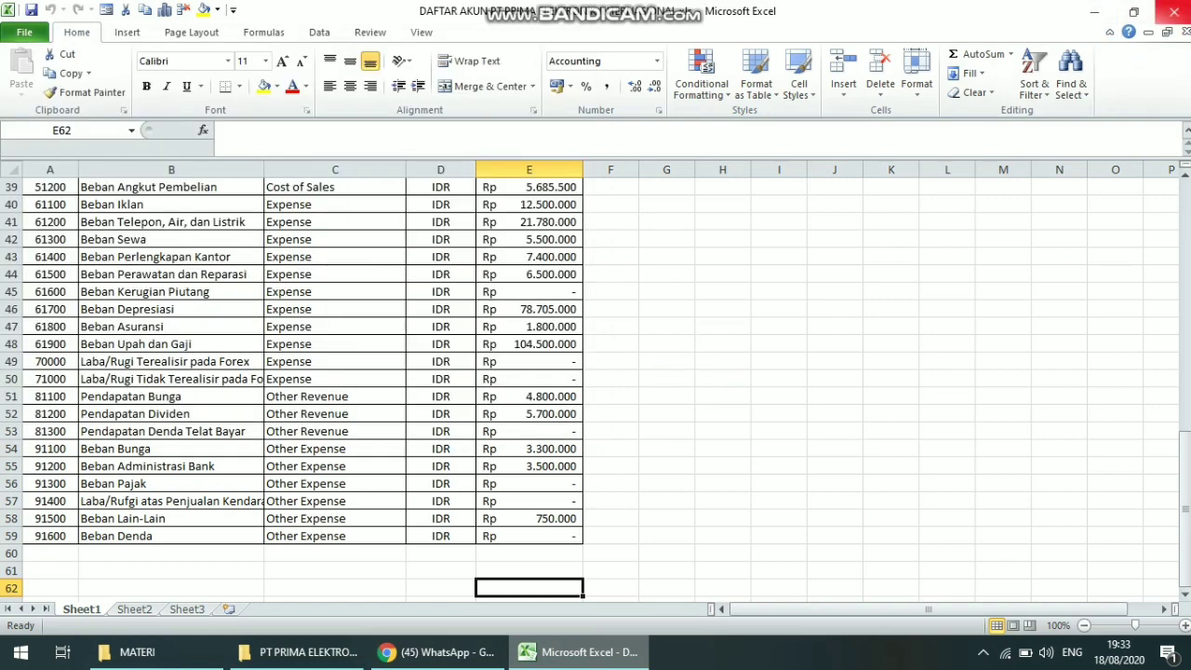
left_click(1173, 11)
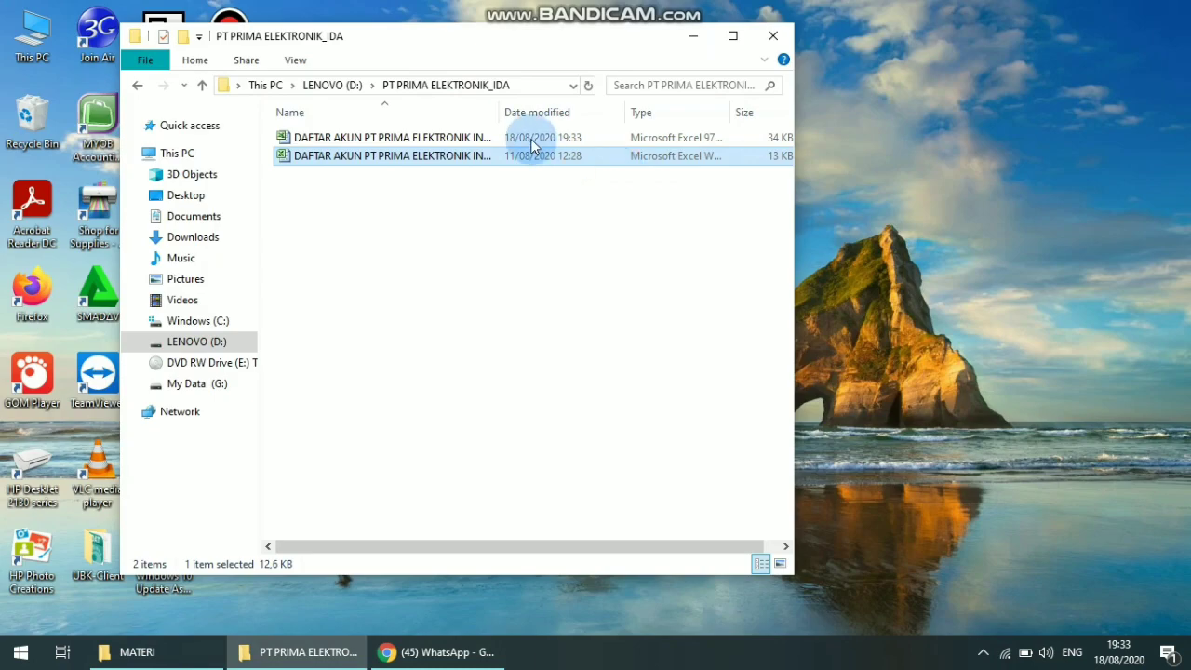
Check the new .xls copy beside the original, then minimize the folder window
left_click(498, 225)
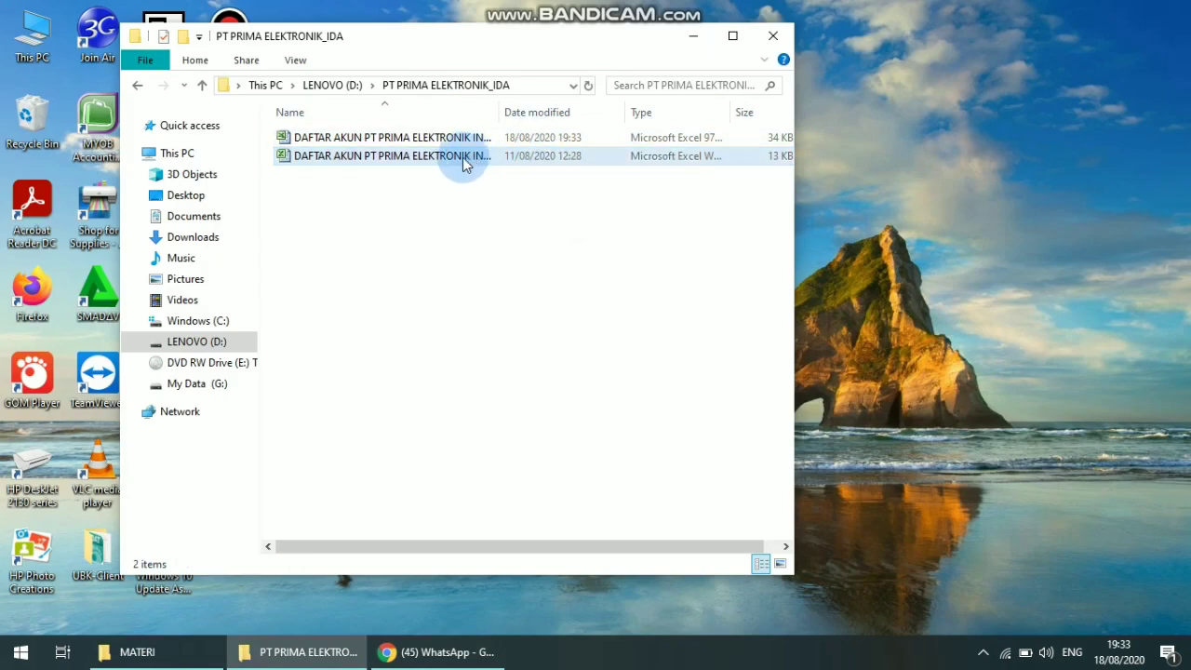
left_click(517, 146)
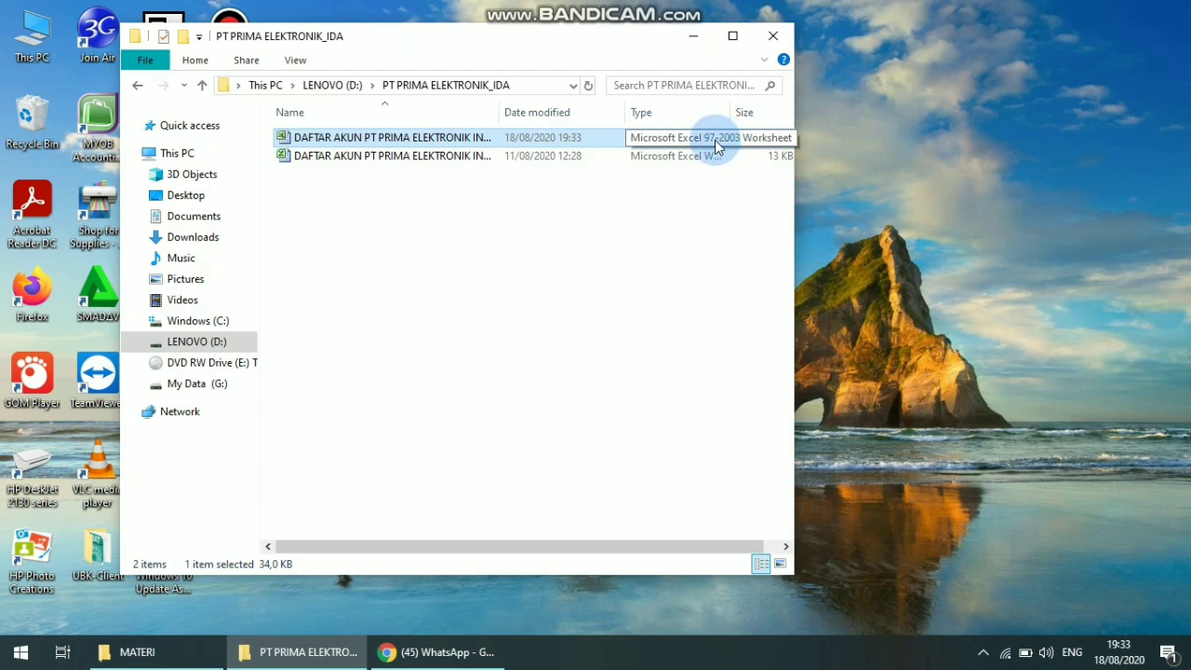
left_click(694, 38)
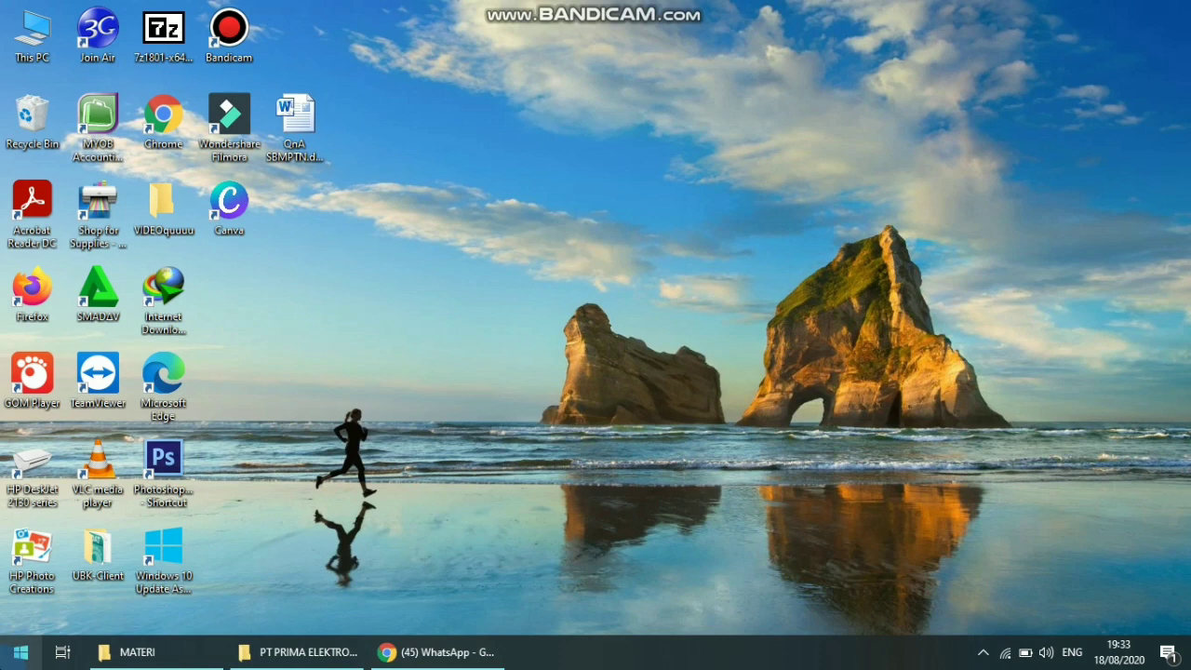
Search Start for ACC and launch ACCURATE5 Education Book
left_click(21, 651)
type("ACC")
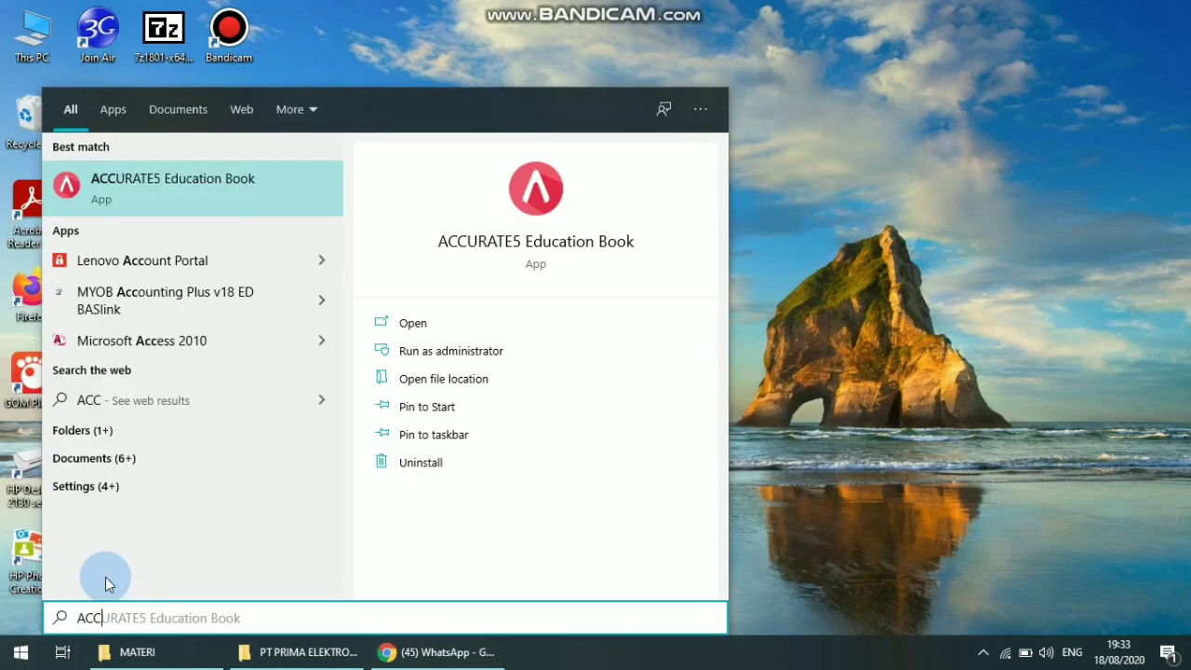
left_click(266, 187)
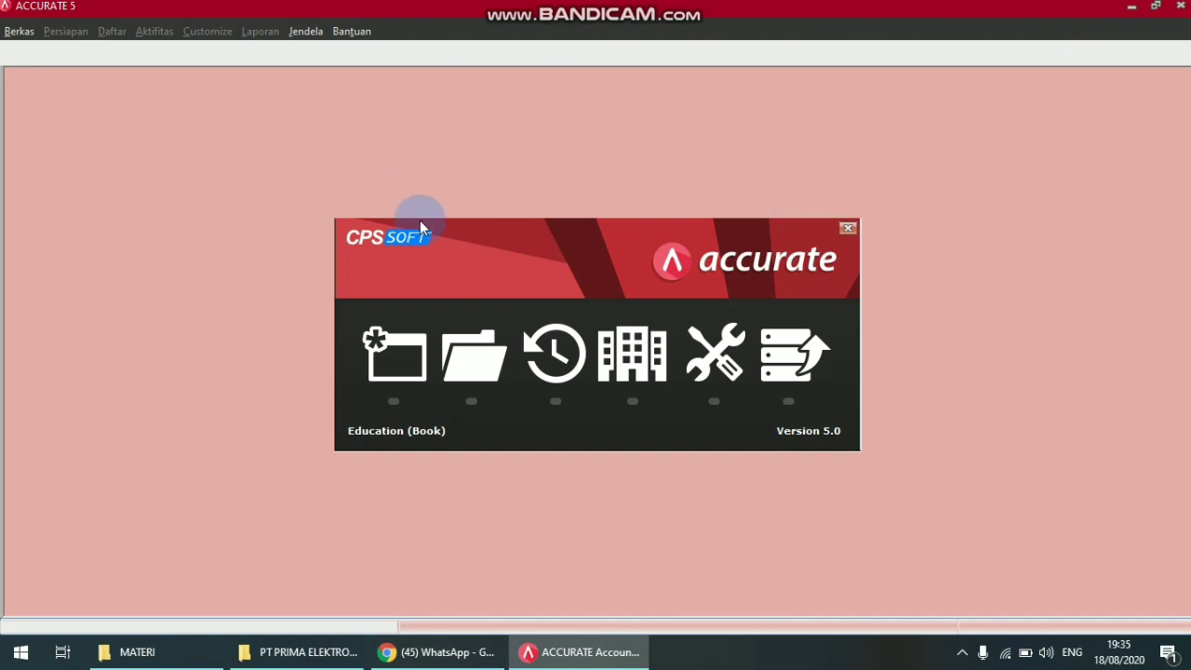
Create new company data named PT PRIMA ELEKTRONIK INTER_IDA in D:\PT PRIMA ELEKTRONIK_IDA
left_click(400, 359)
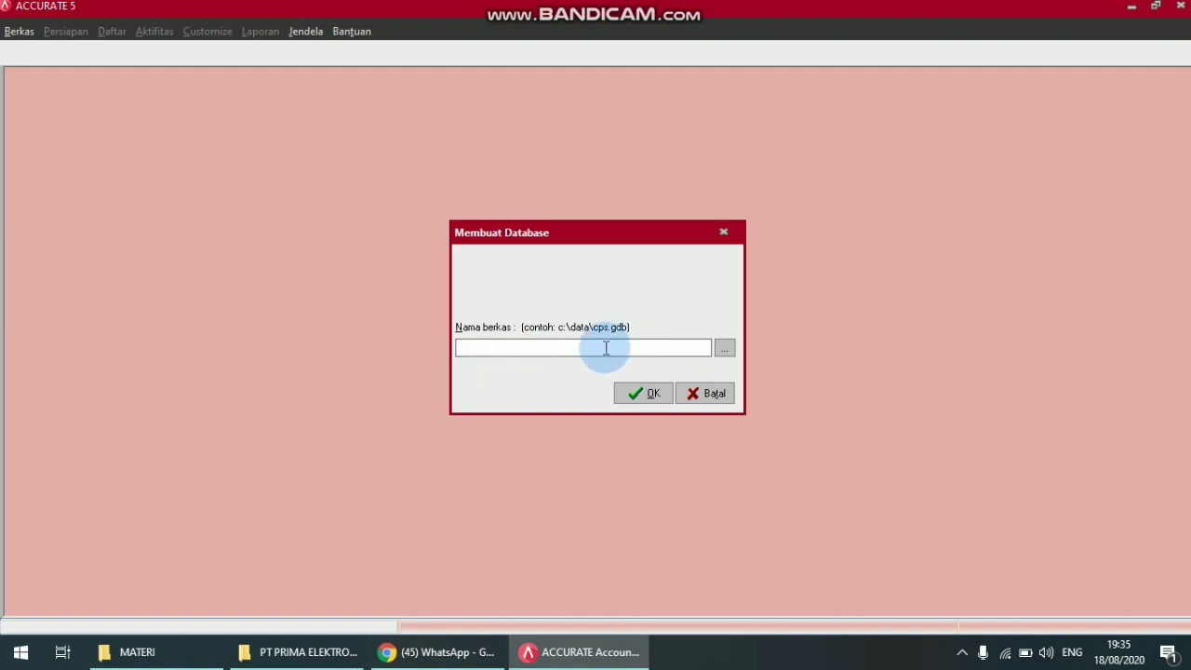
left_click(729, 355)
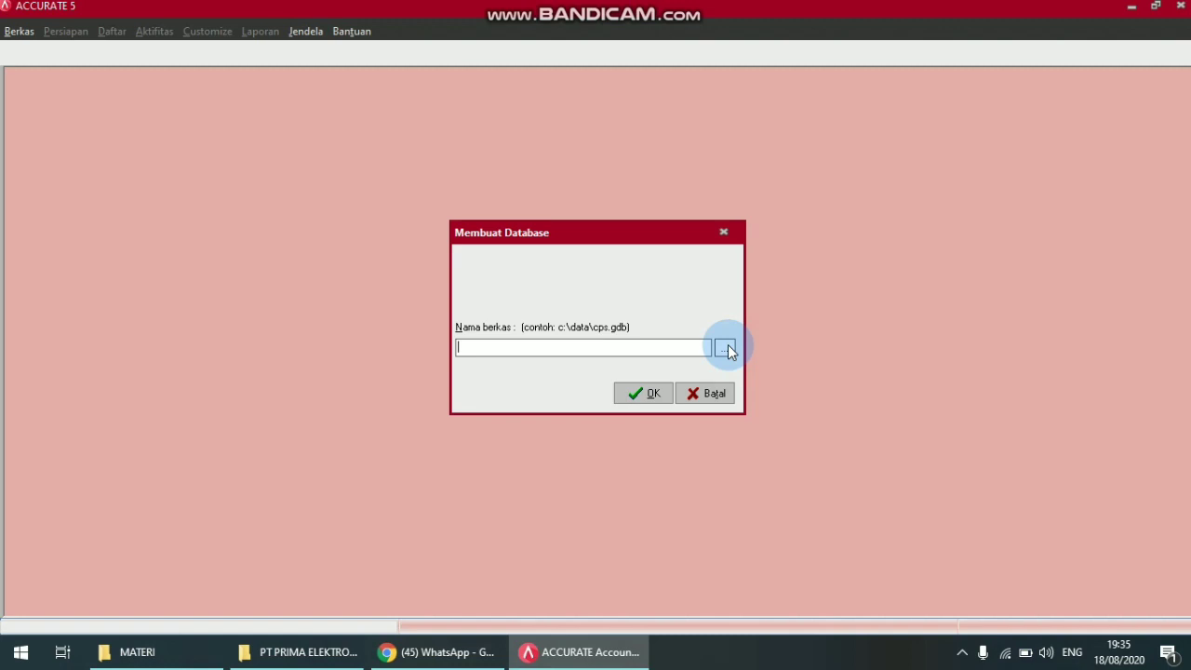
left_click(726, 348)
left_click(400, 333)
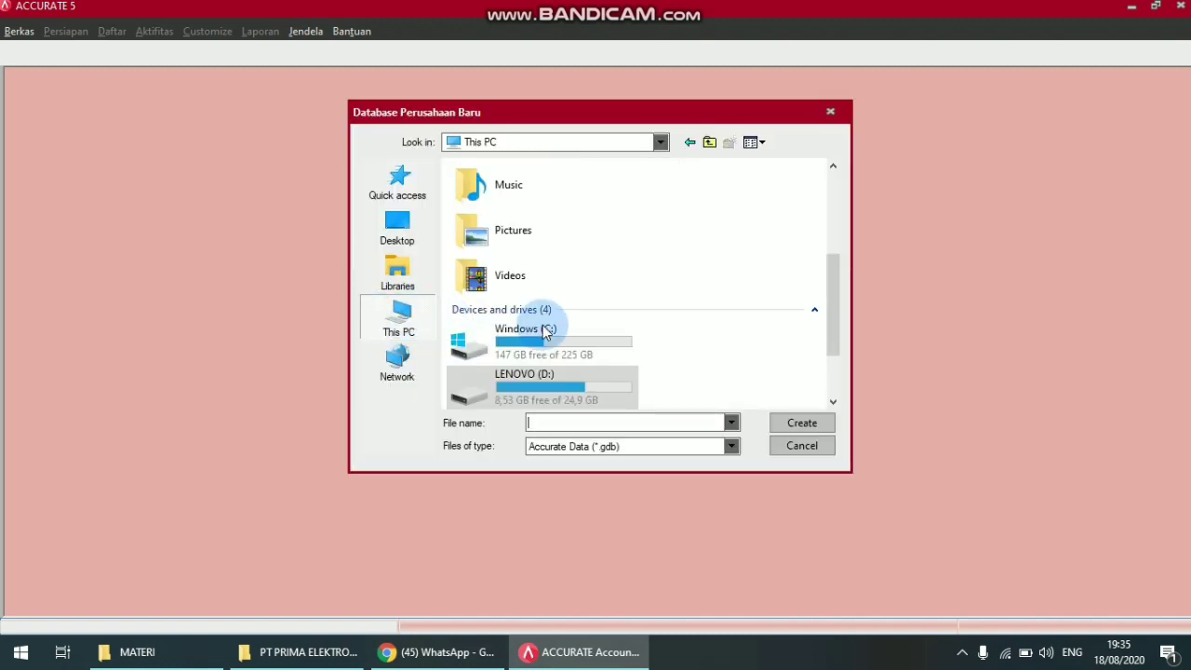
double_click(520, 374)
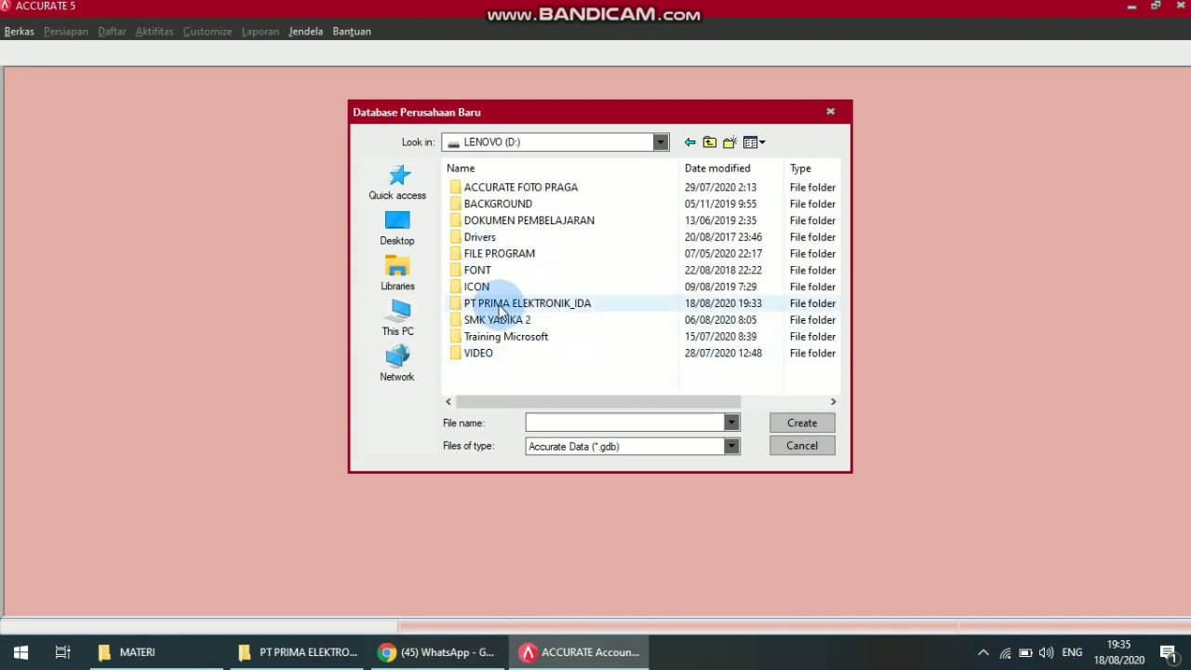
double_click(500, 312)
left_click(535, 425)
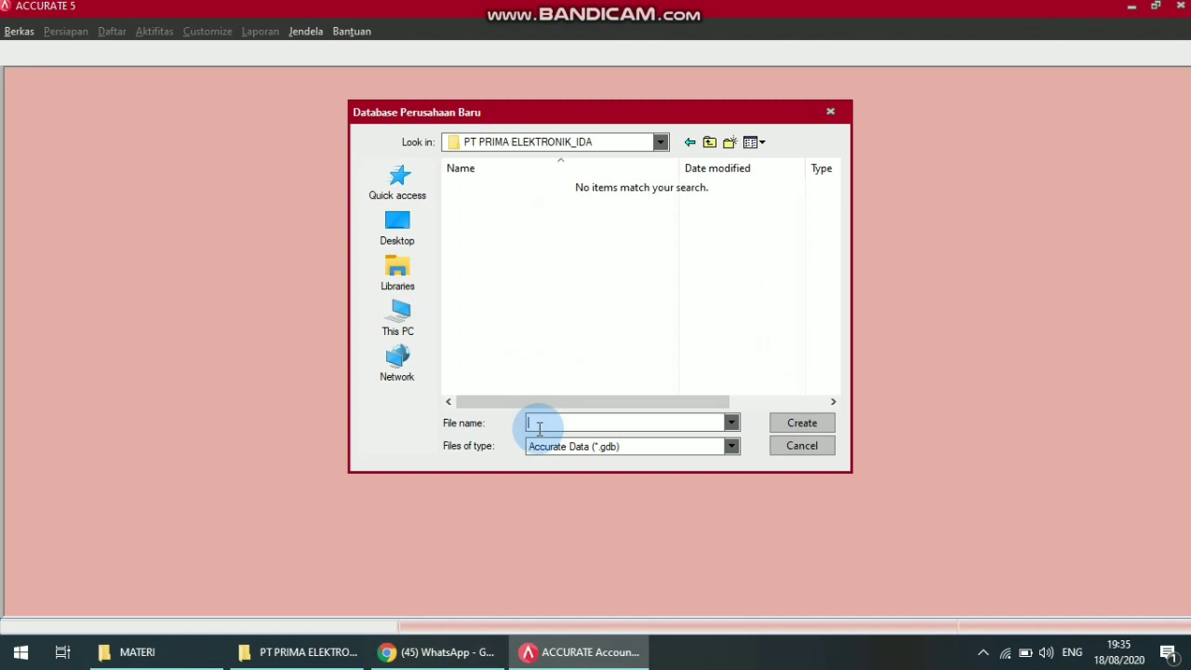
type("PT P")
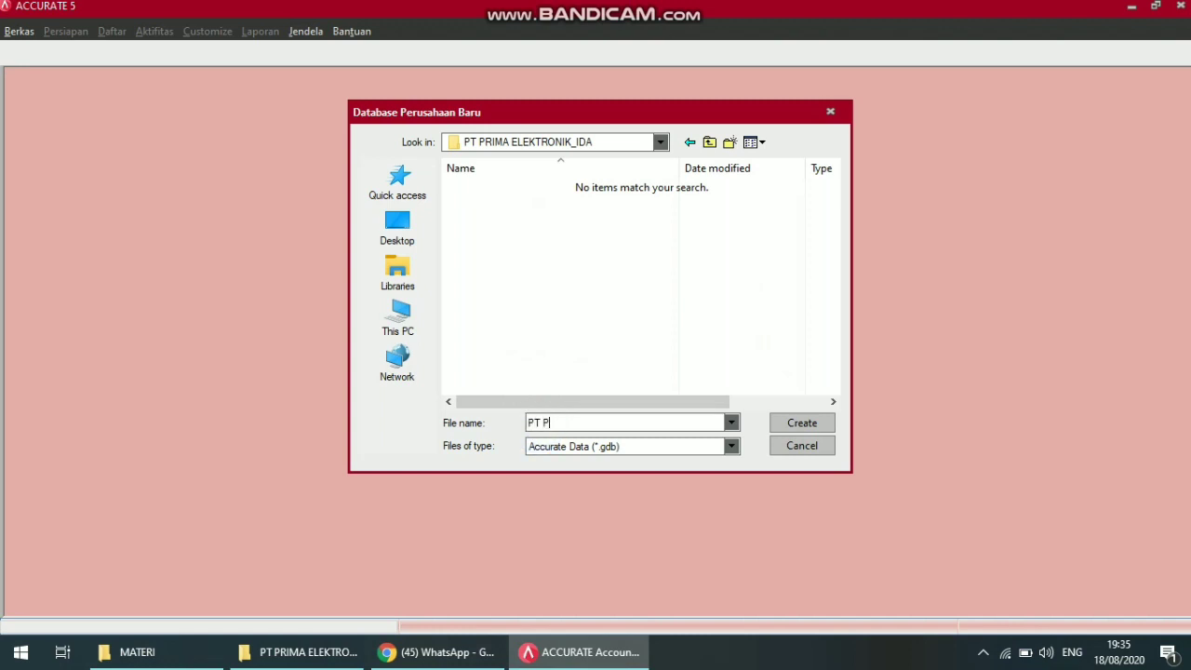
type("RIMA ELEKTRONIK INTER")
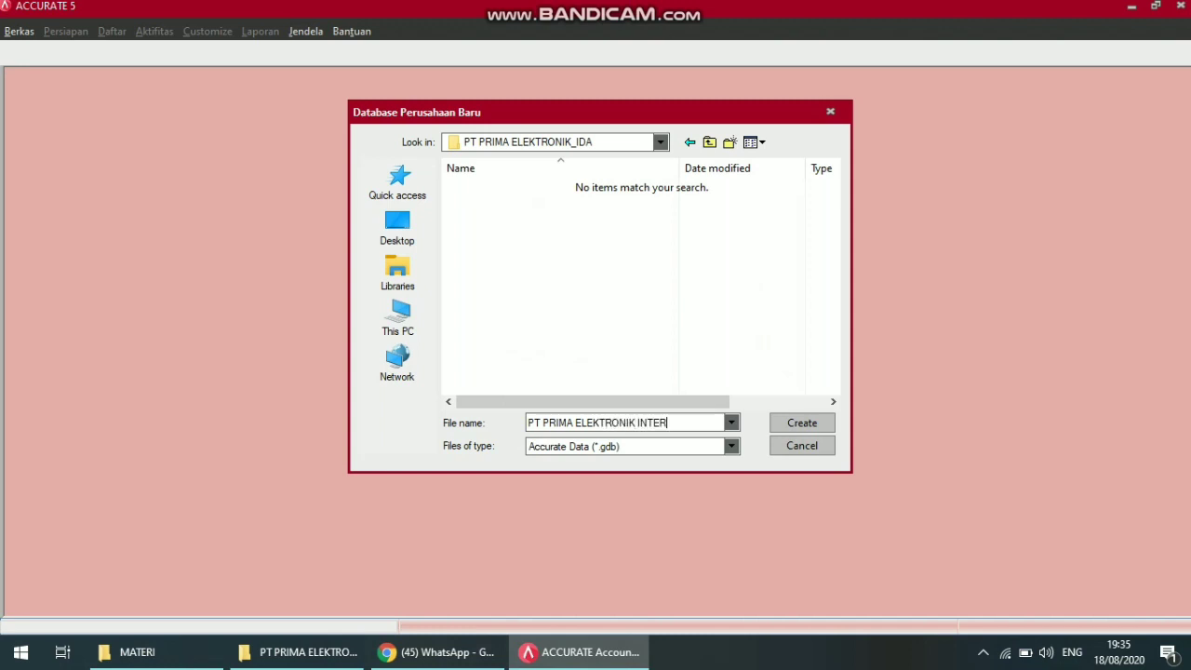
type("_IDA")
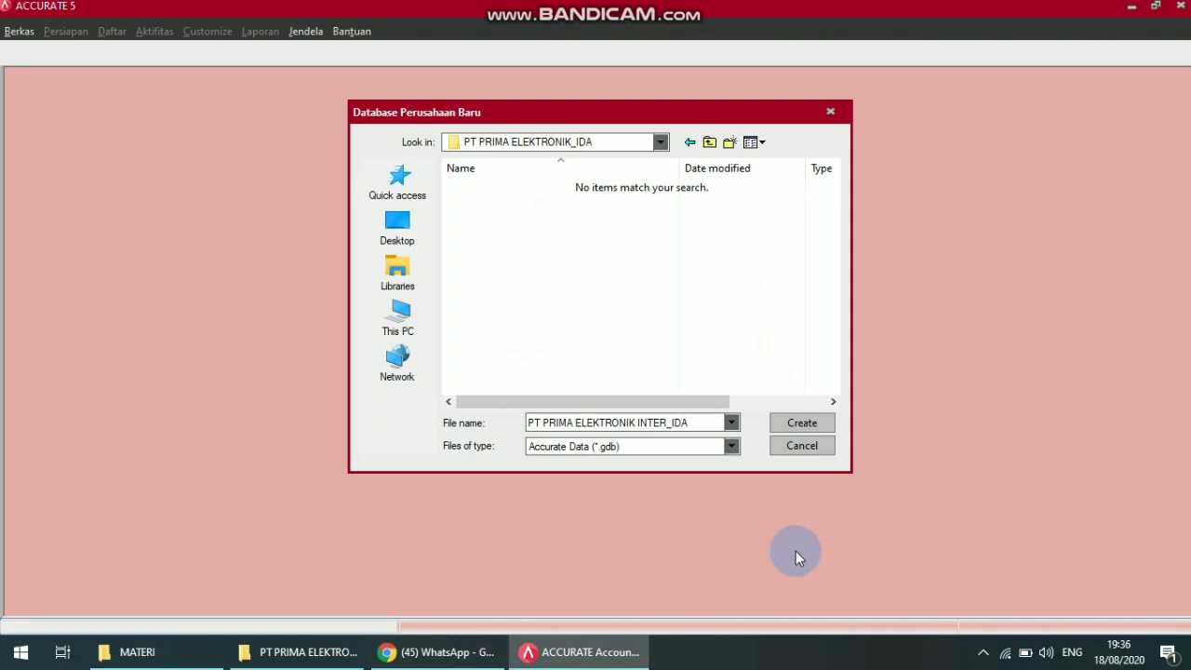
left_click(817, 424)
left_click(457, 347)
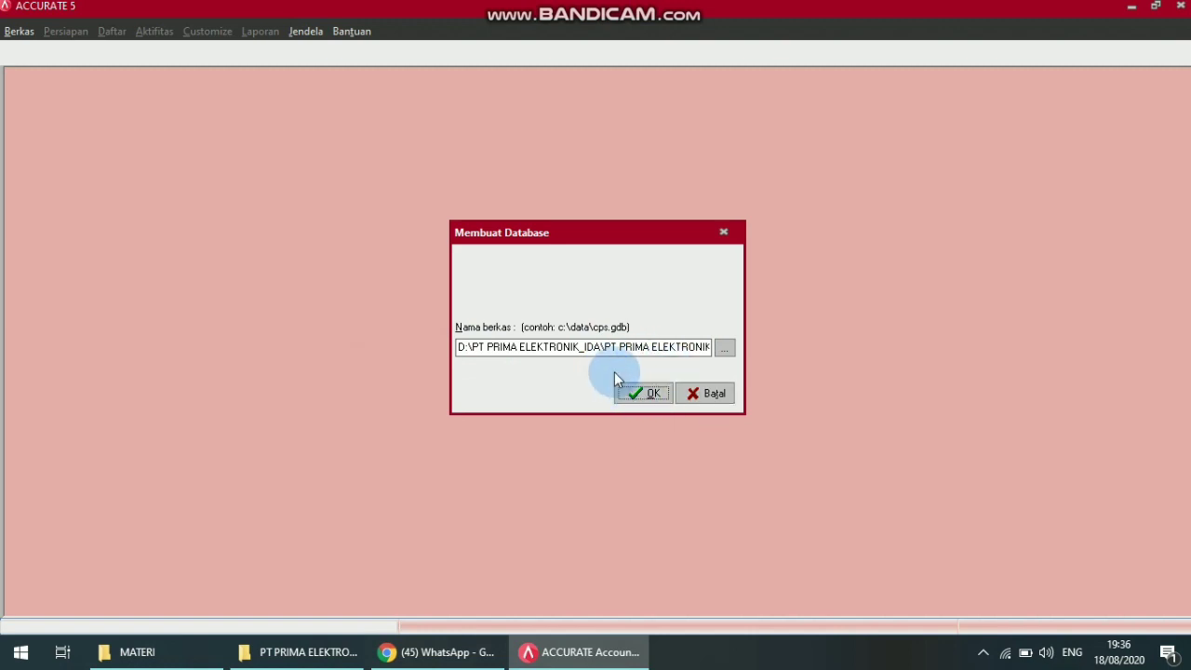
Confirm database creation and log in as SUPERVISOR with the default password
left_click(640, 393)
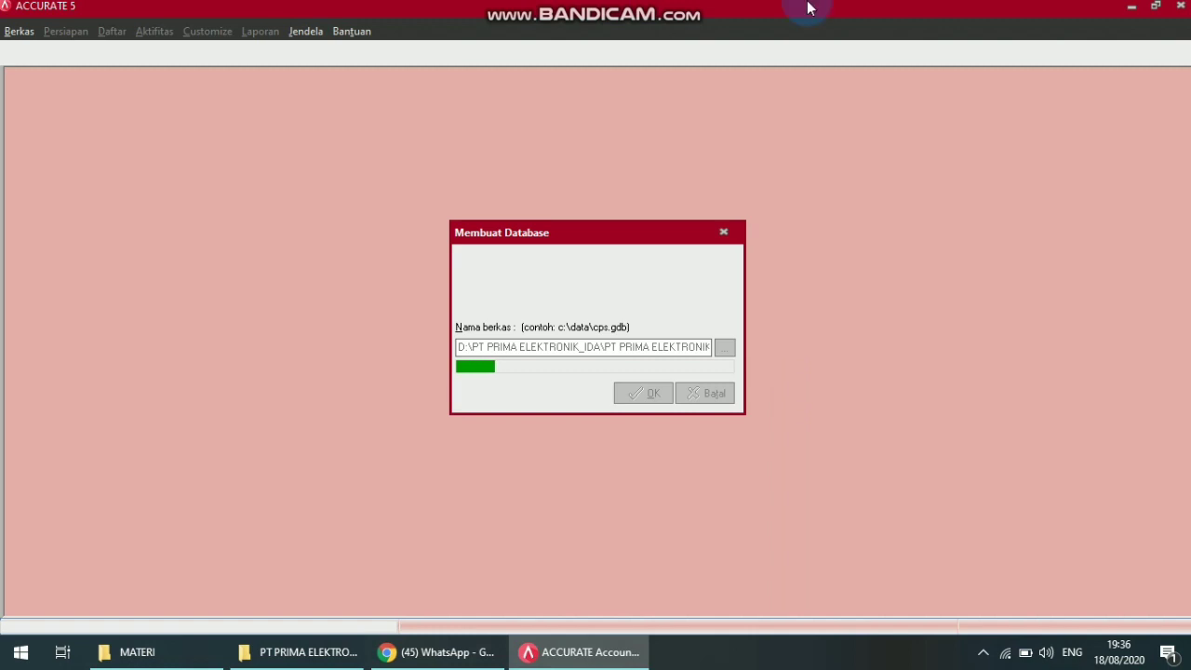
mouse_move(807, 8)
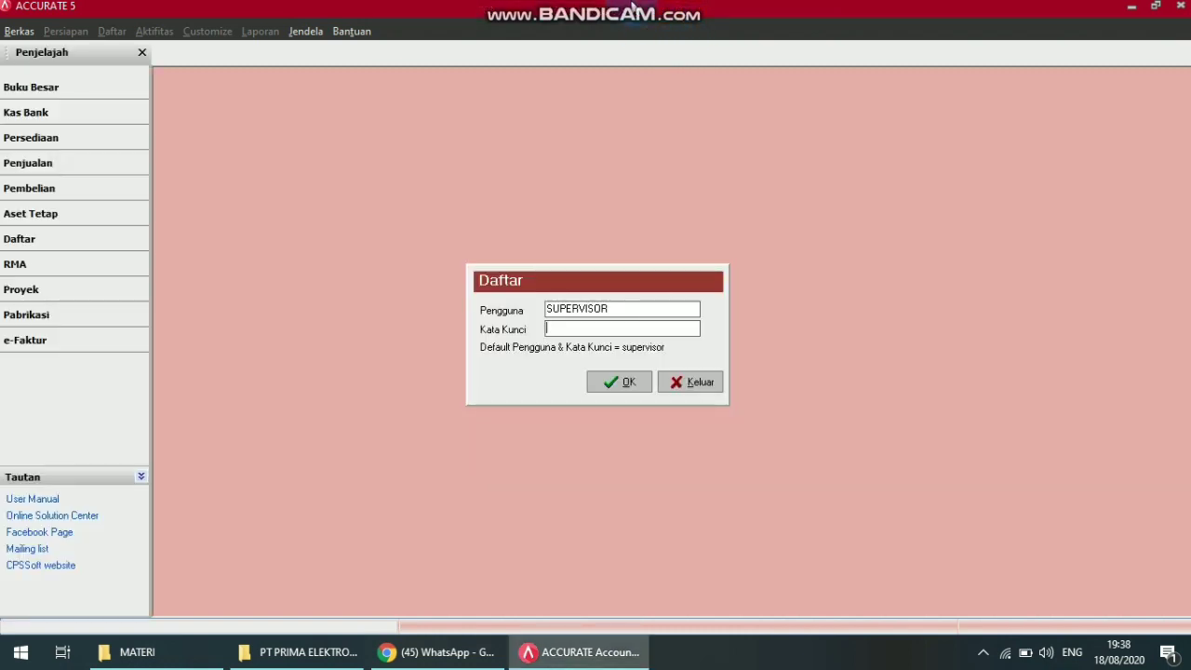
left_click(700, 244)
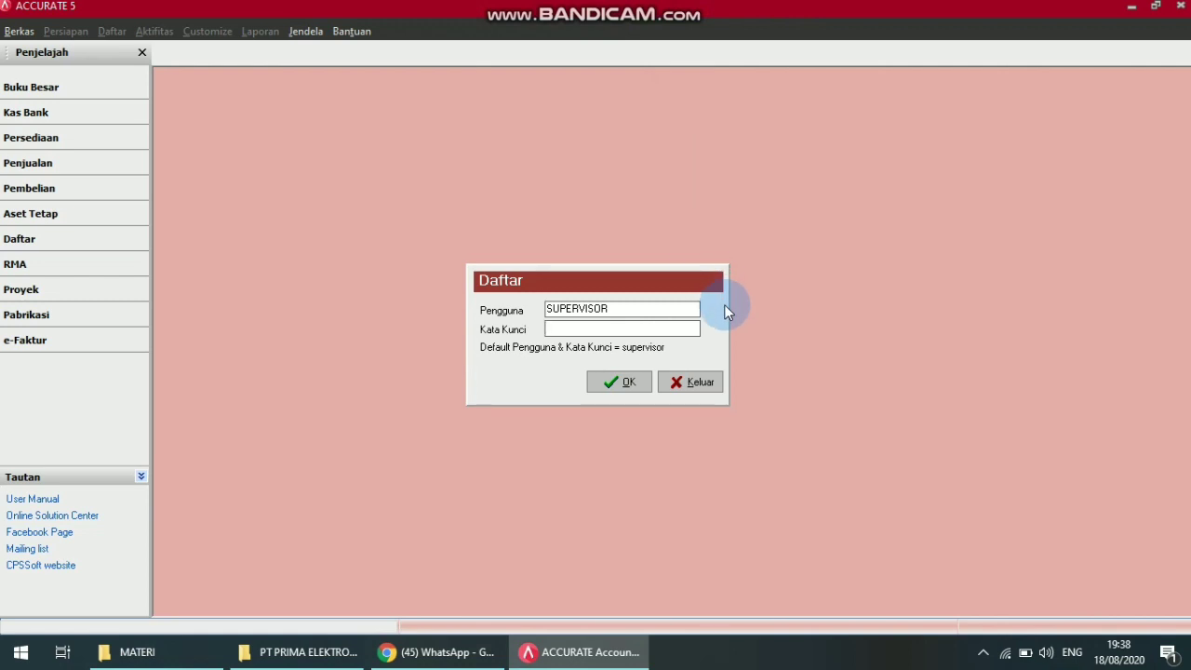
left_click_drag(617, 309, 507, 314)
left_click(547, 330)
type("supervisor")
key("Return")
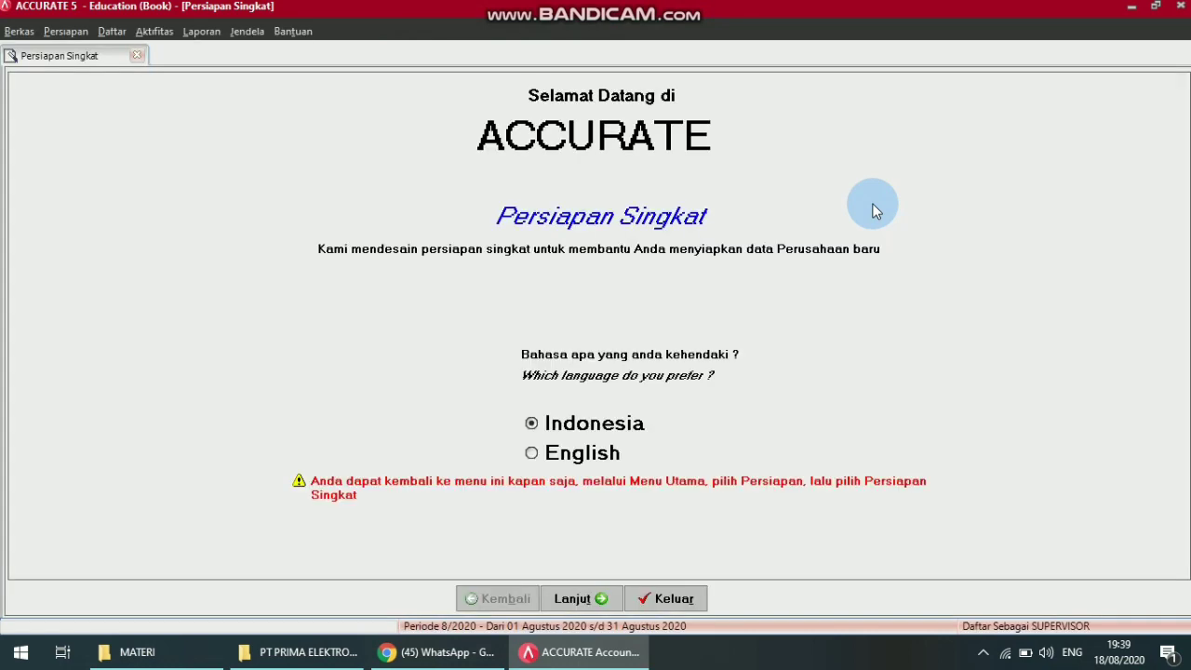
Accept the Indonesia language and choose Persiapan Mahir to reach the Mata Uang step
left_click(581, 598)
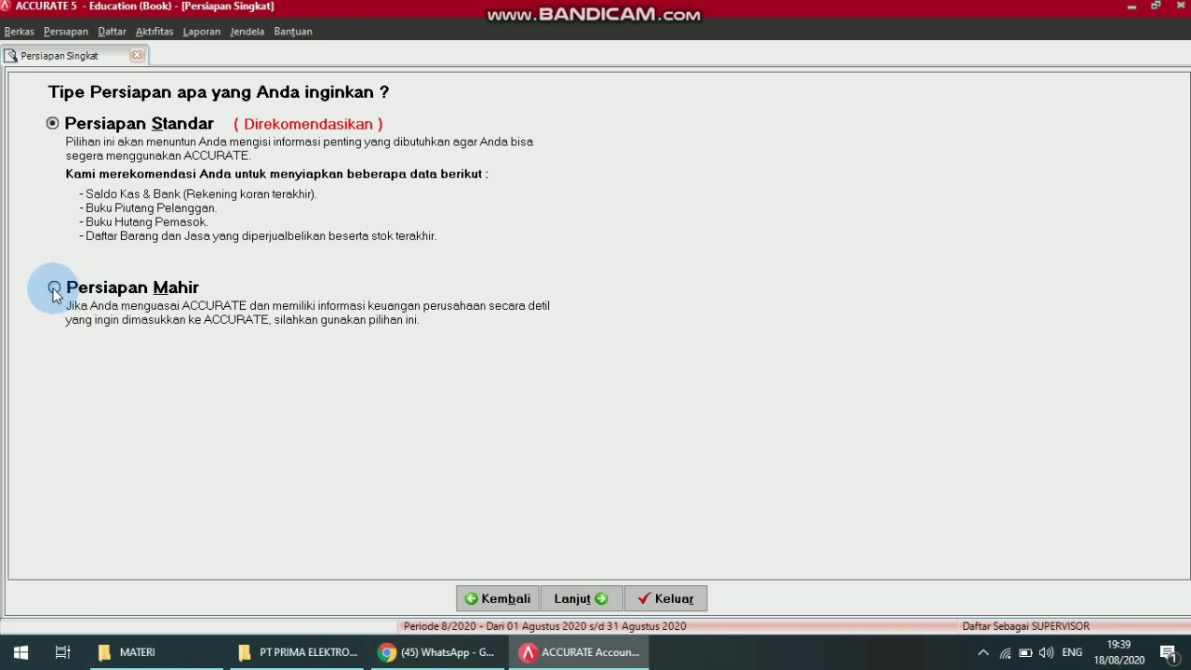
left_click(54, 291)
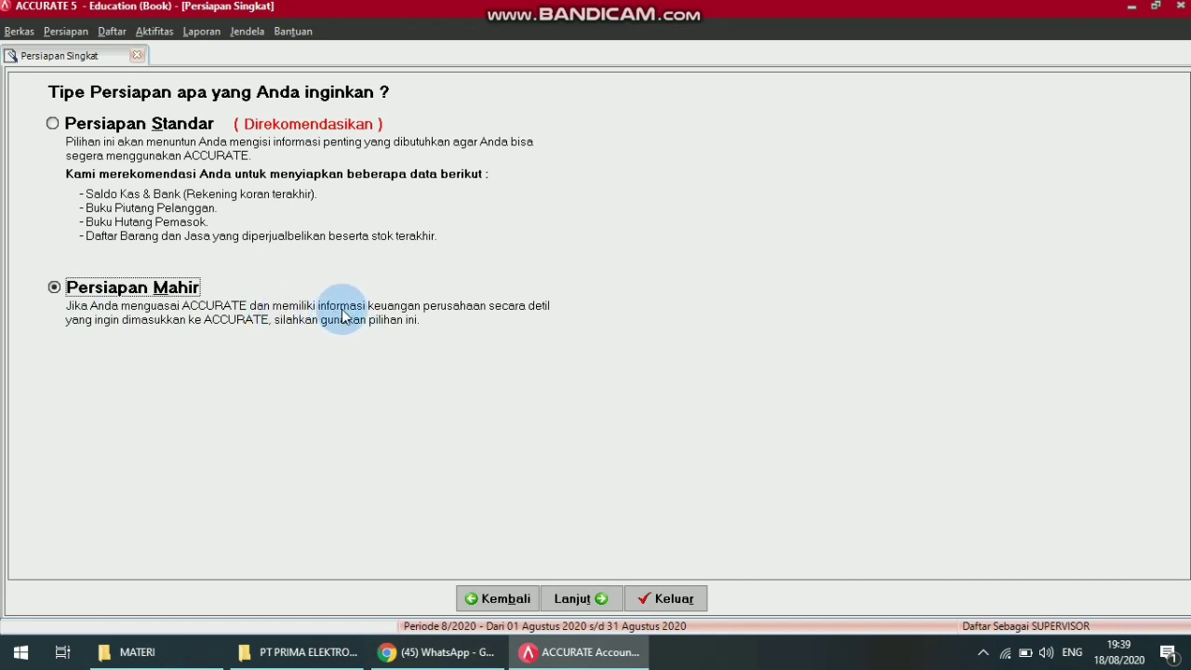
left_click(594, 601)
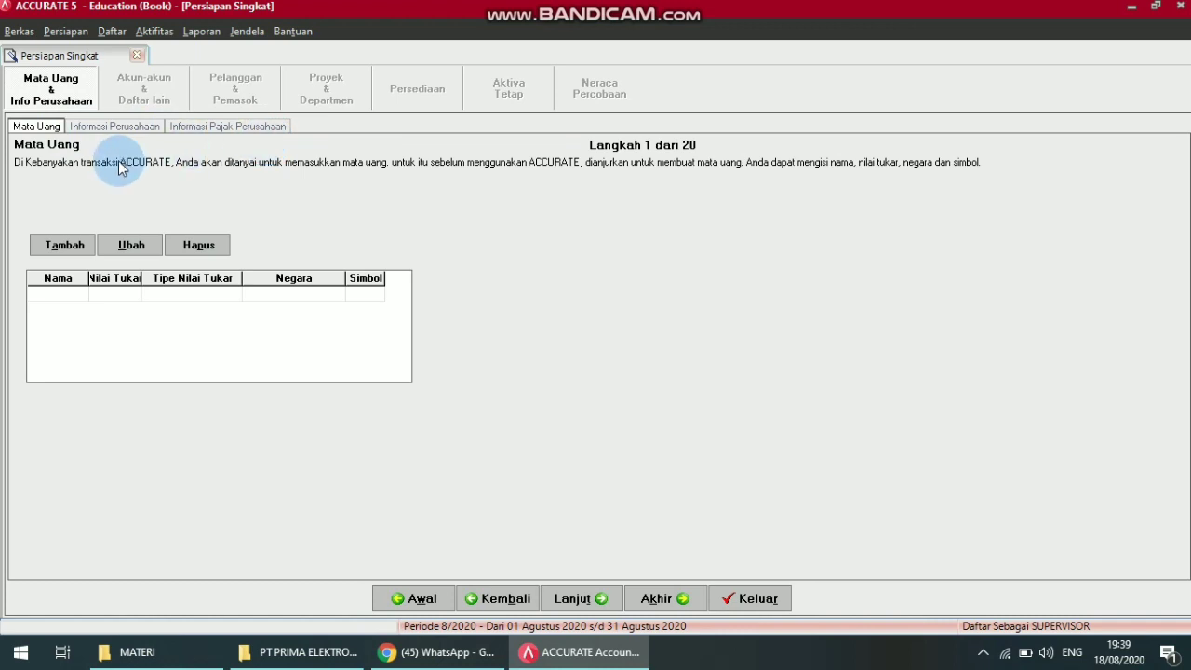
Add a new currency IDR with exchange rate 1
left_click(63, 247)
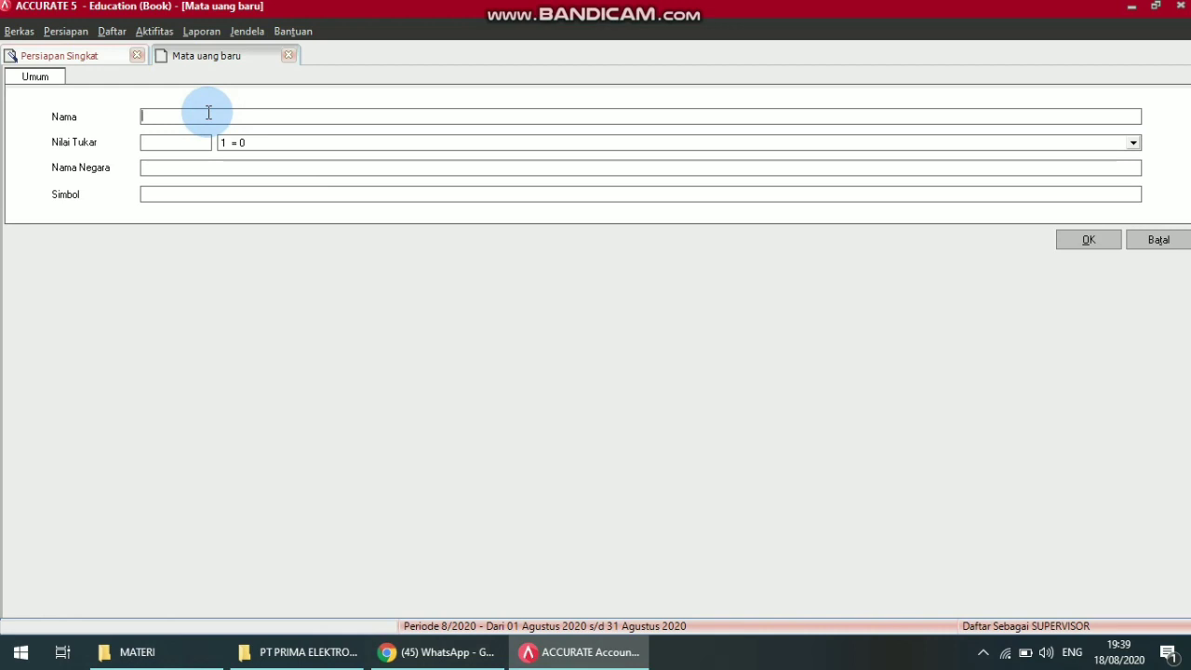
type("IDR")
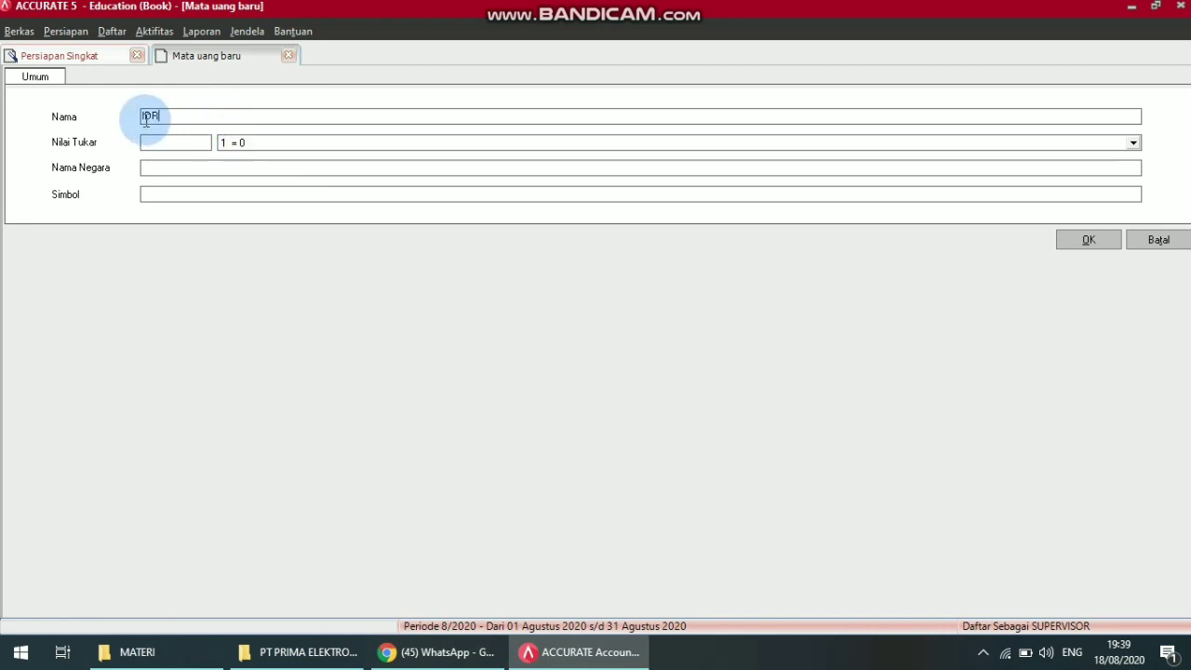
left_click(182, 139)
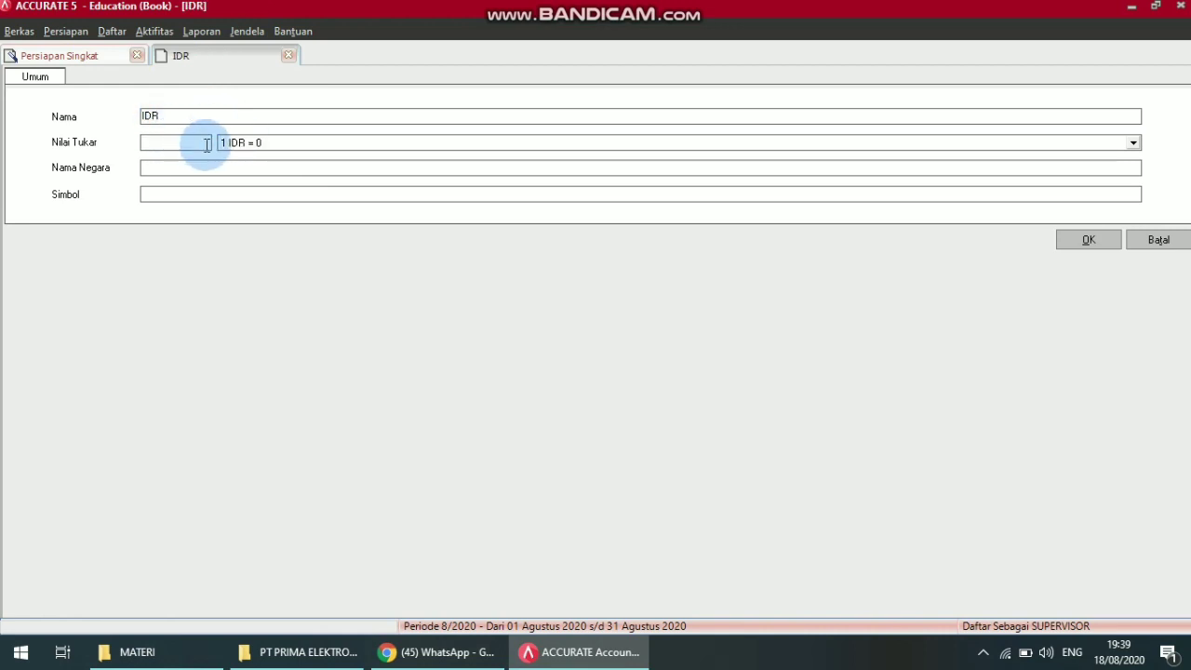
left_click(272, 143)
left_click(243, 141)
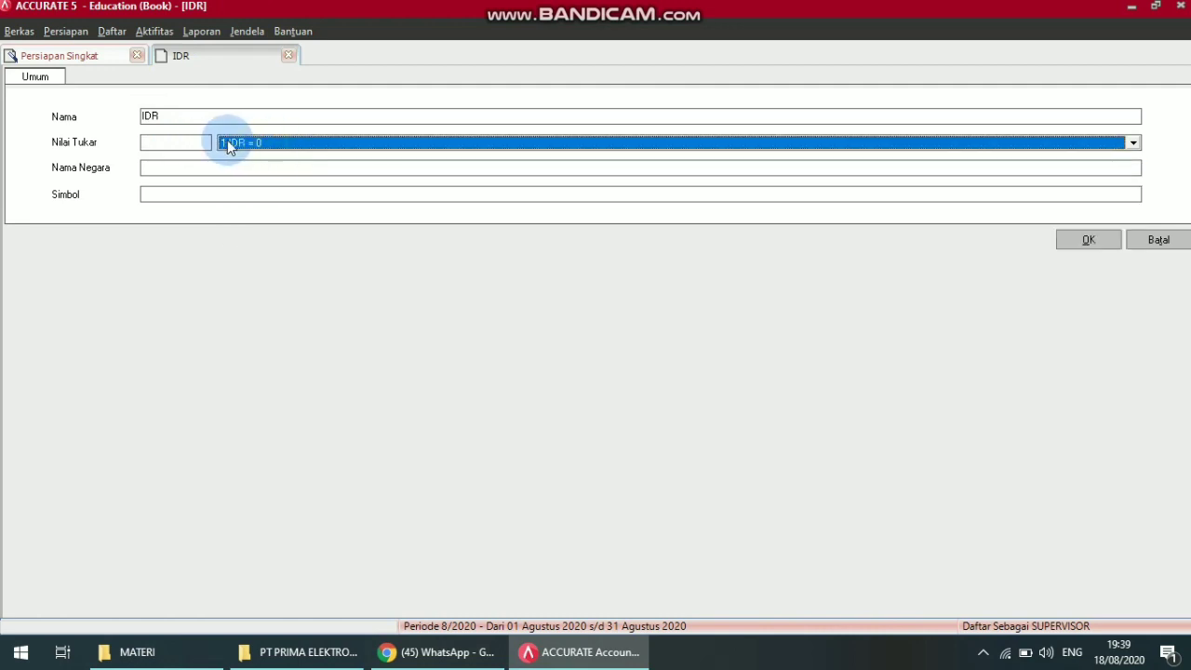
left_click(185, 138)
type("1")
Give IDR country Indonesia and symbol Rp, save it and make it the default currency
left_click(224, 166)
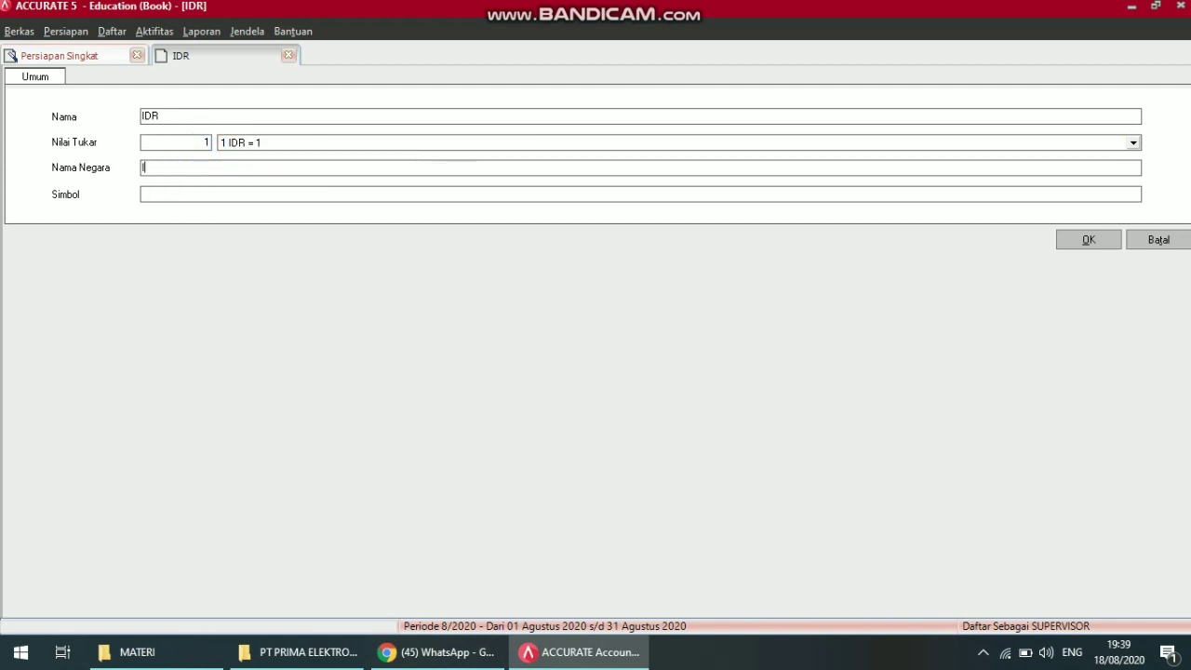
type("Indonesia")
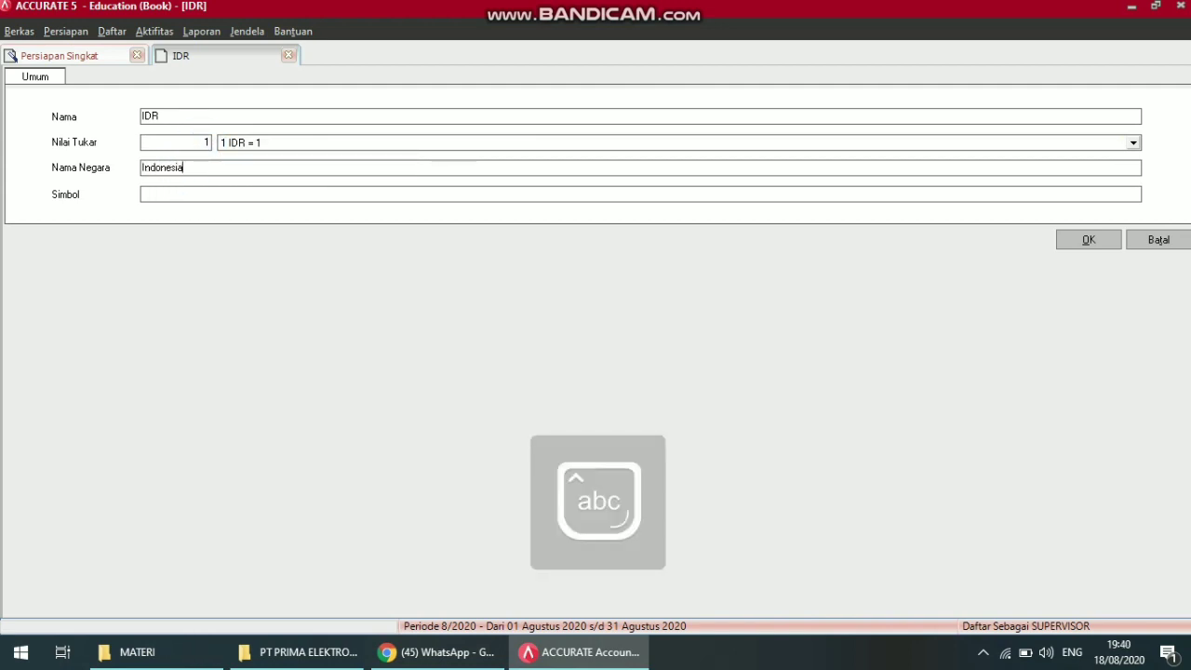
left_click(164, 194)
type("R")
left_click(1072, 239)
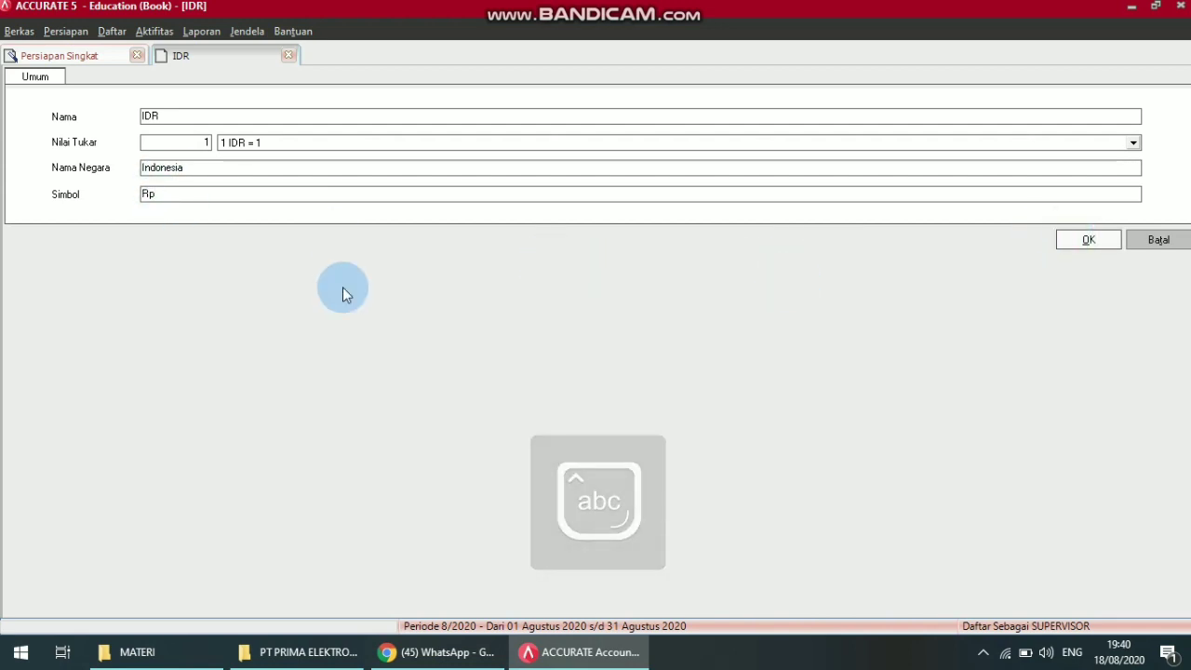
left_click(545, 370)
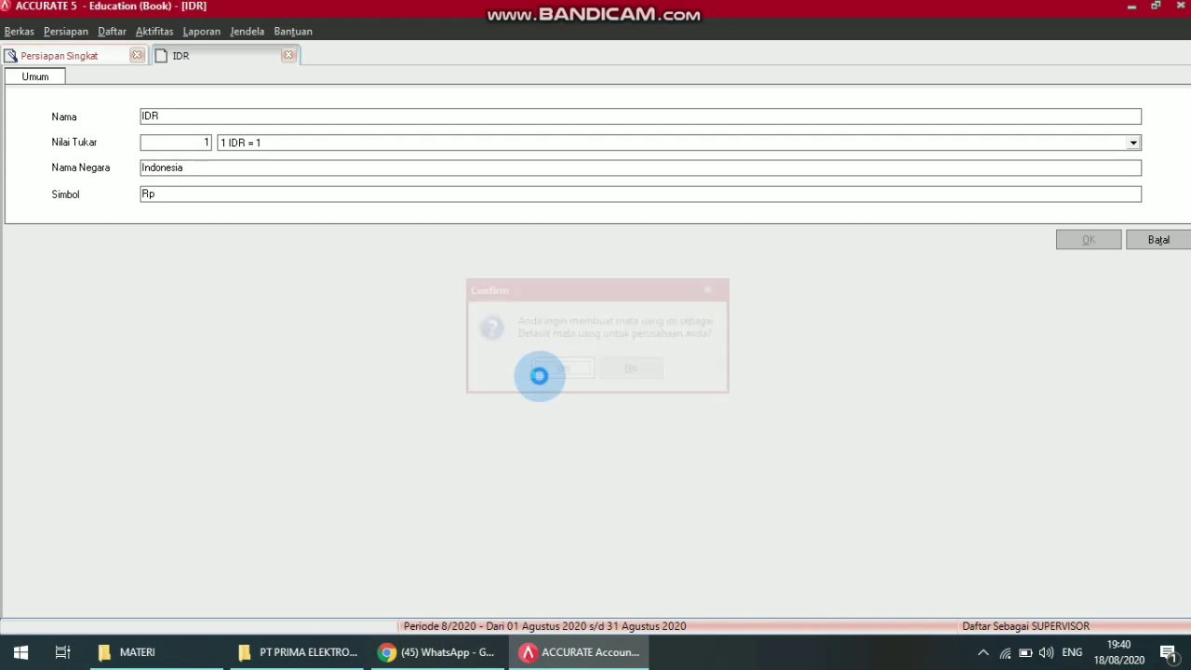
left_click(79, 247)
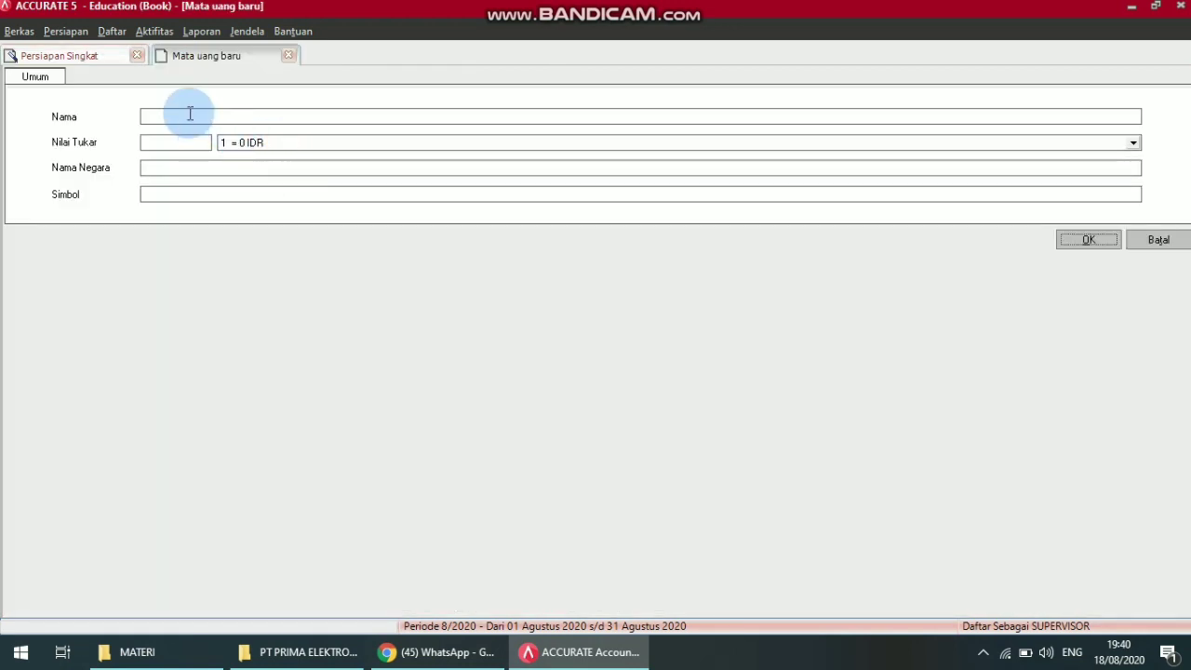
Add currency USD with rate 12900, country Amerika and symbol $
left_click(190, 113)
type("USD")
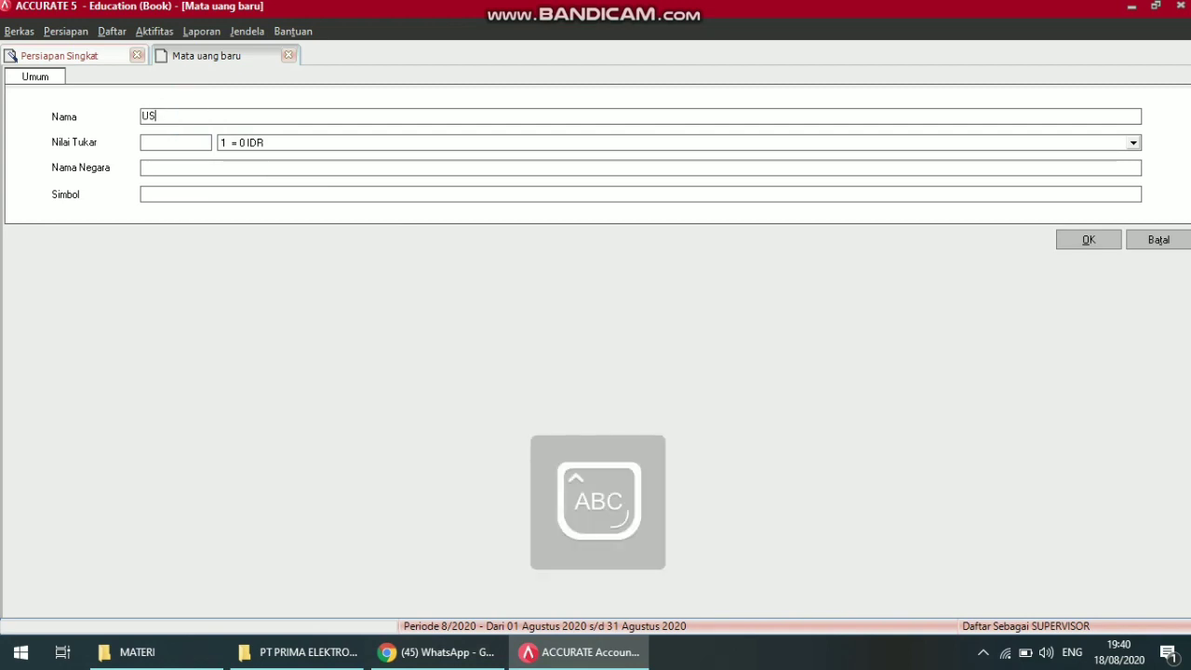
left_click(188, 142)
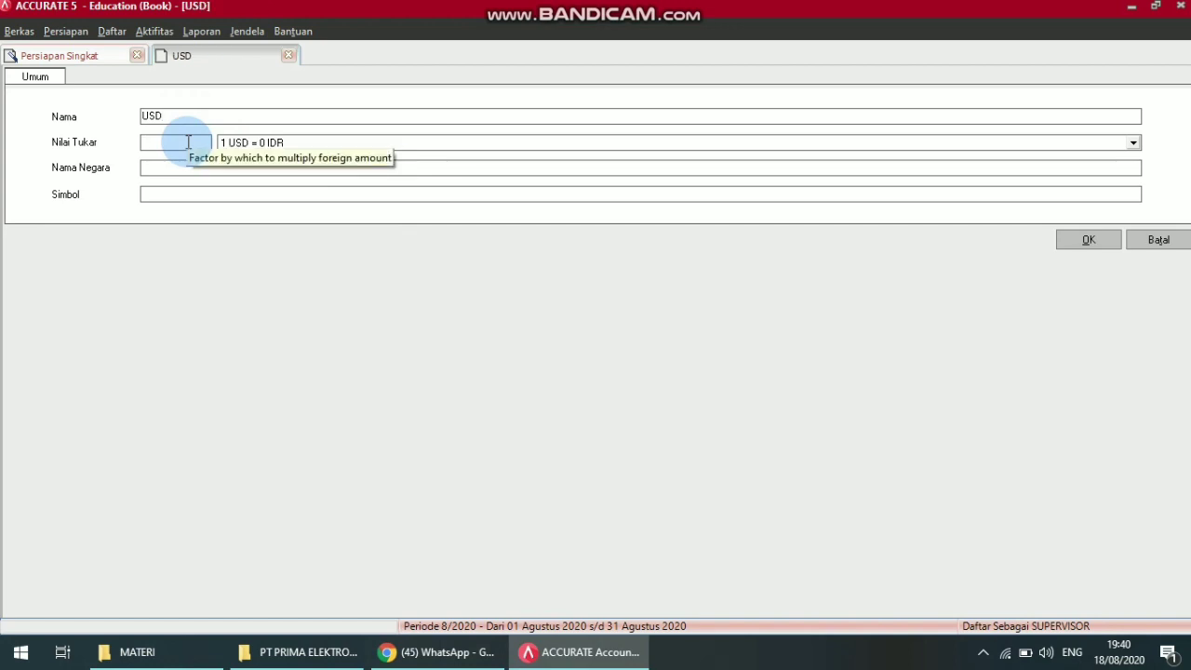
type("12900")
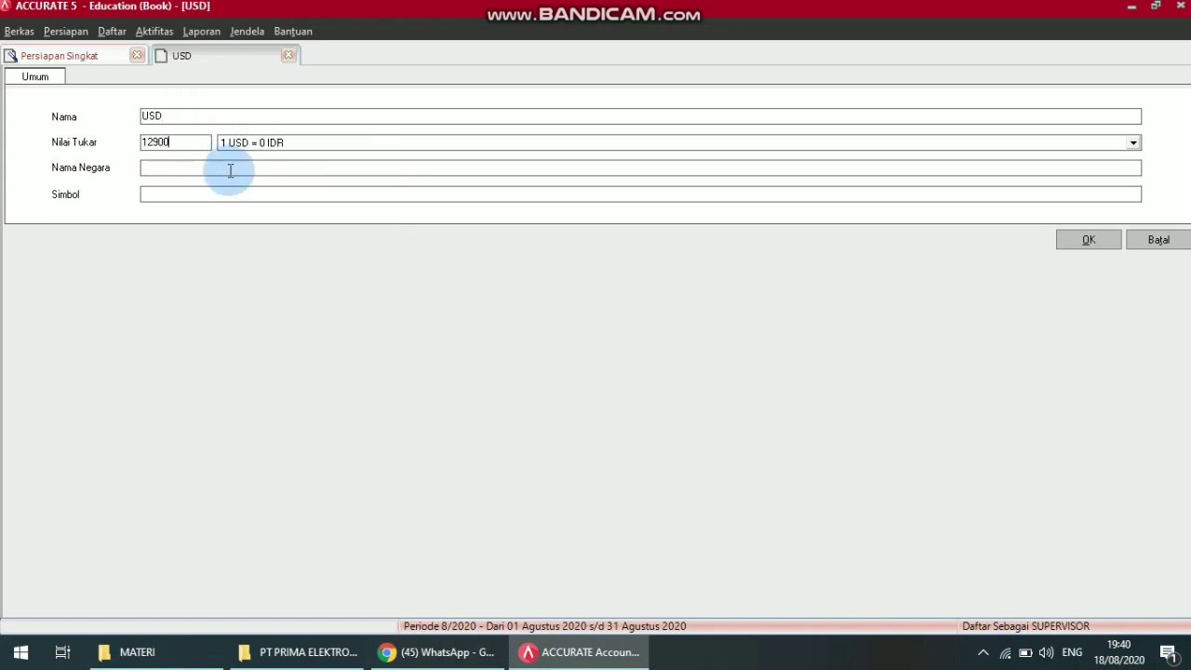
left_click(204, 170)
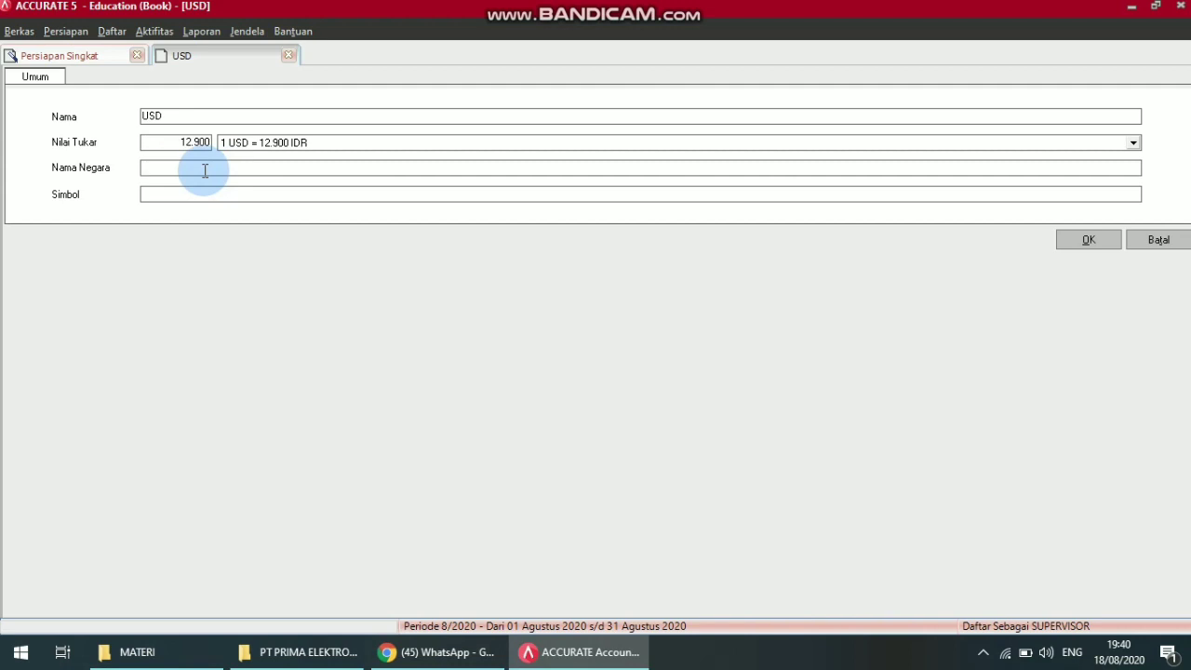
type("Amerika")
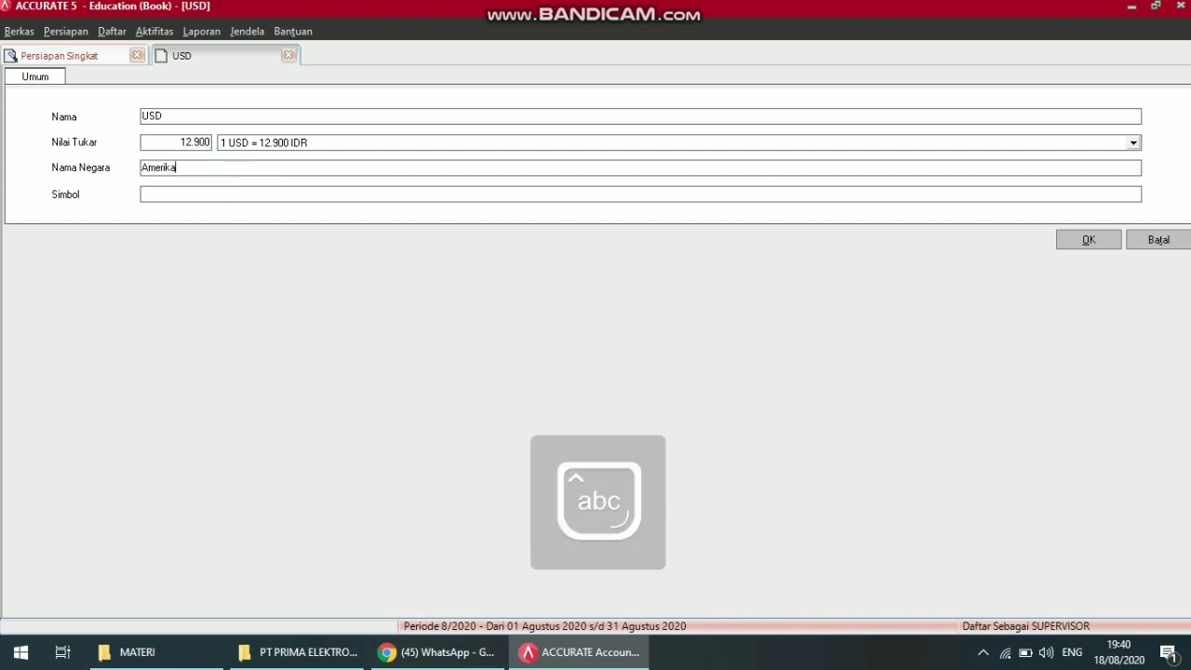
left_click(151, 191)
key("Caps_Lock")
type("$")
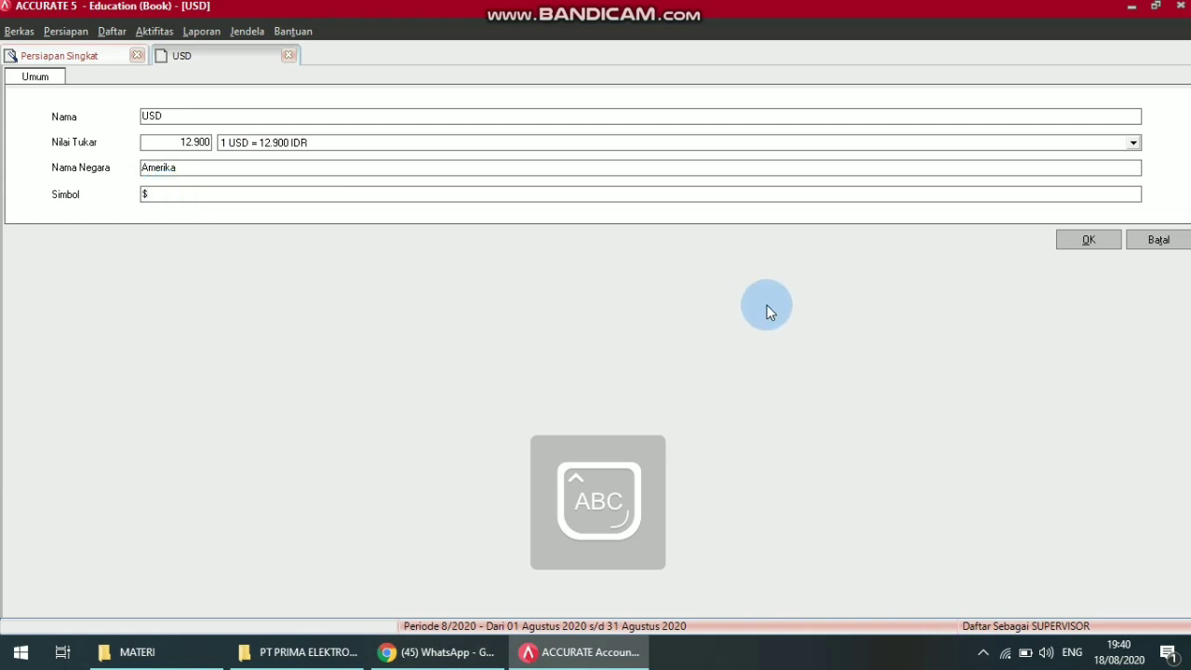
left_click(1089, 242)
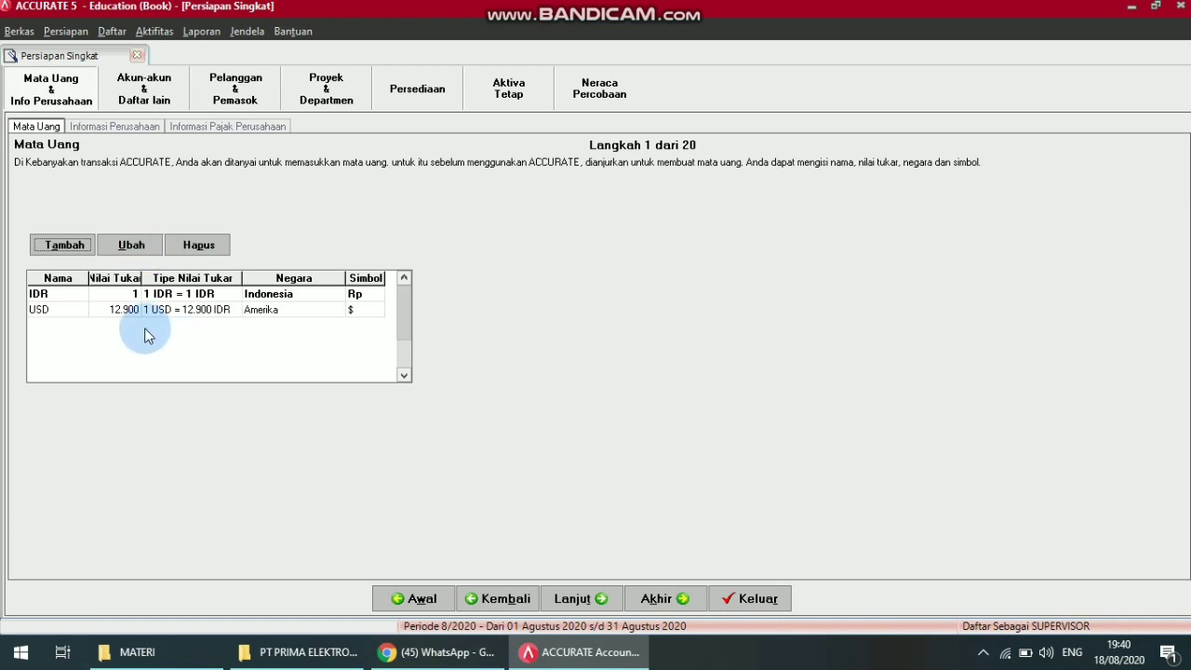
Enter the company name PT Prima Elektronik Internasional, followed by the preparer's name
left_click(100, 130)
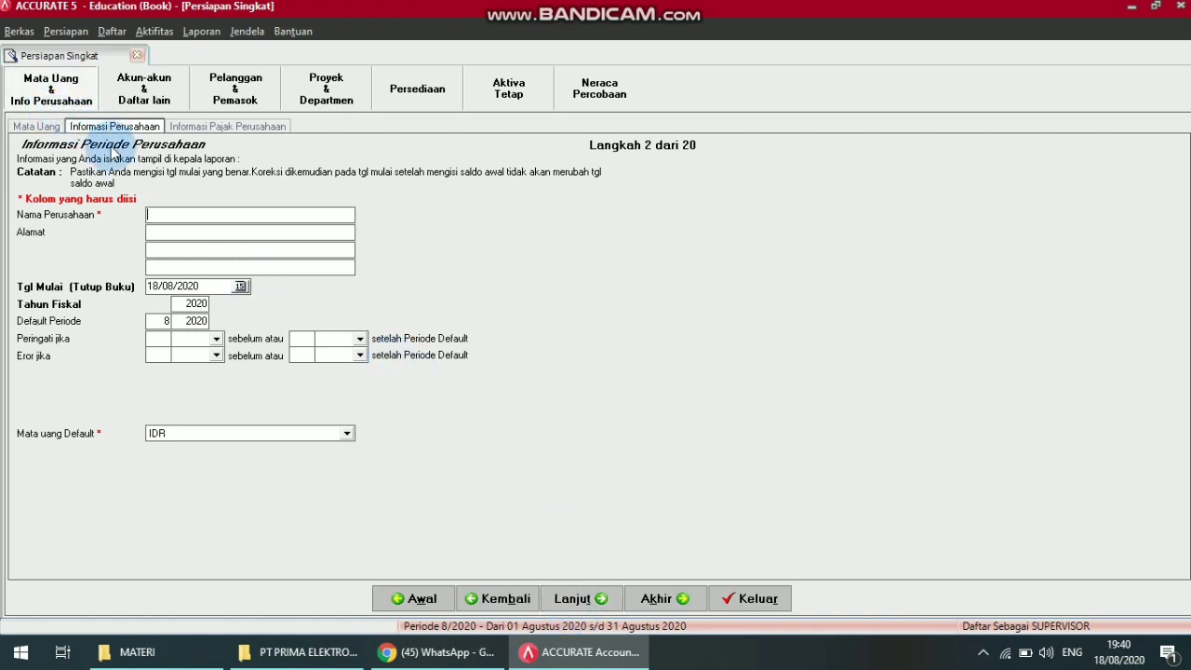
left_click(158, 215)
type("PT ")
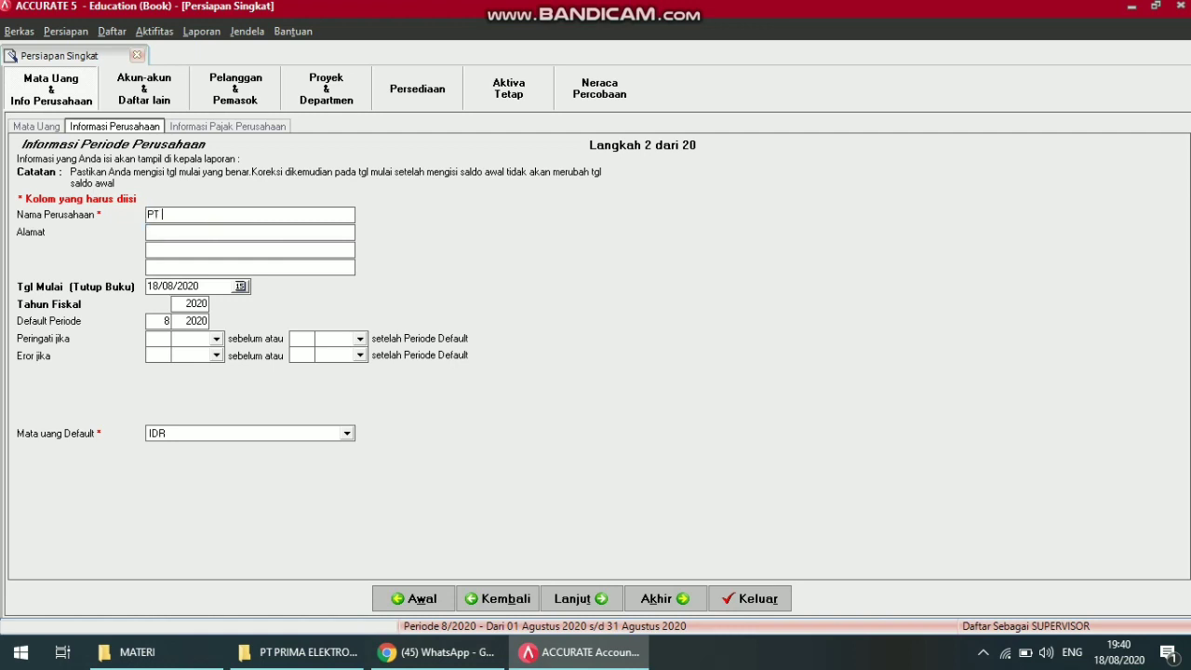
type("Prima Elektr")
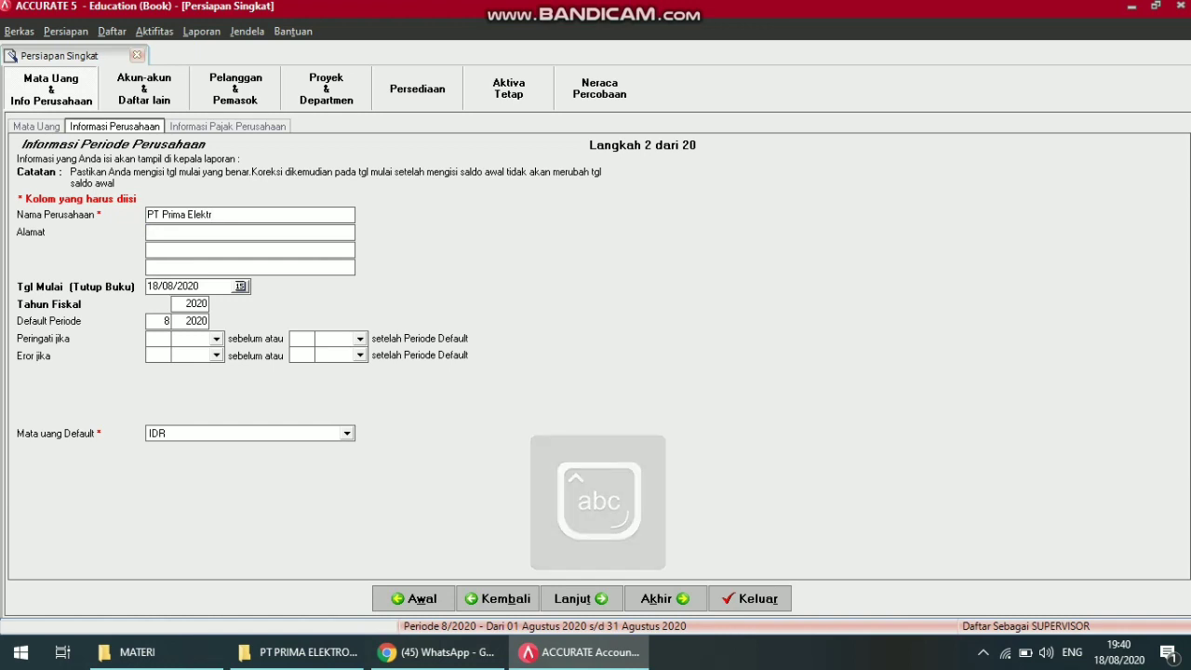
type("onik Internasi")
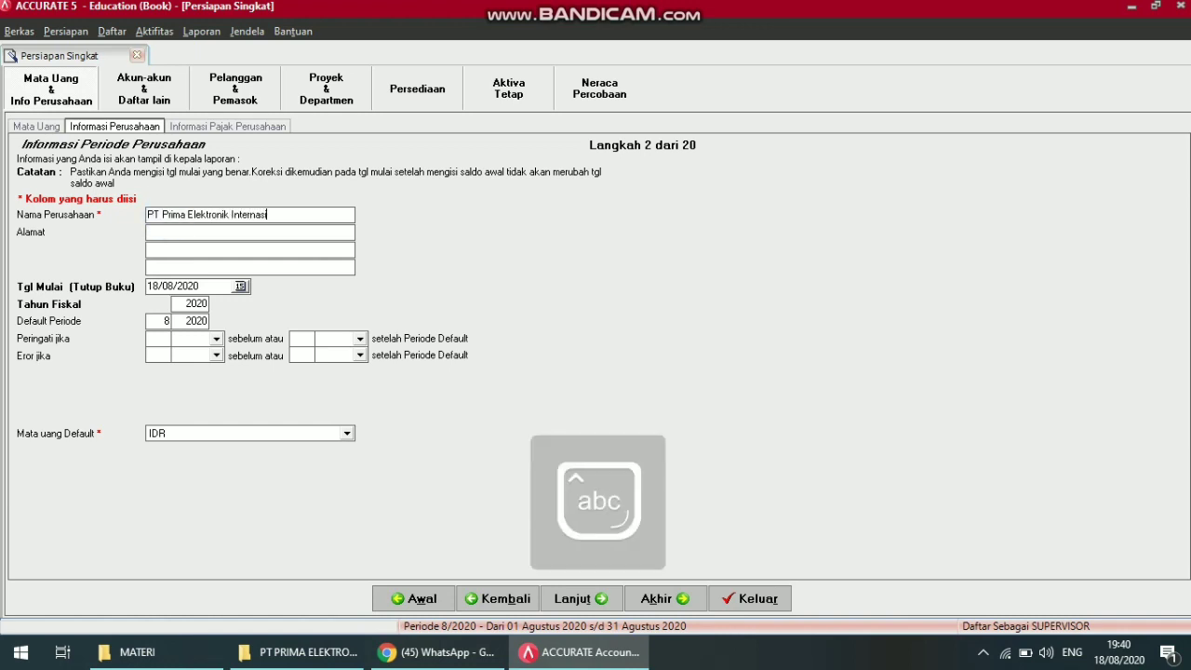
type("onal_")
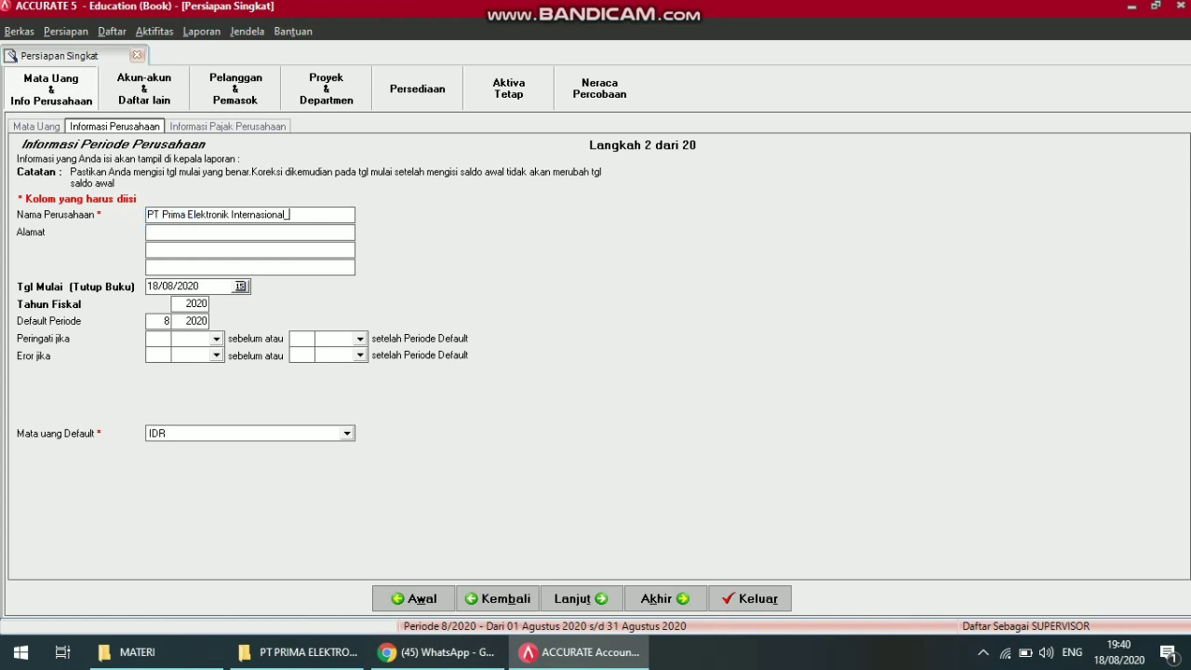
left_click(168, 214)
key("Caps_Lock")
type("_I")
key("Caps_Lock")
type("da")
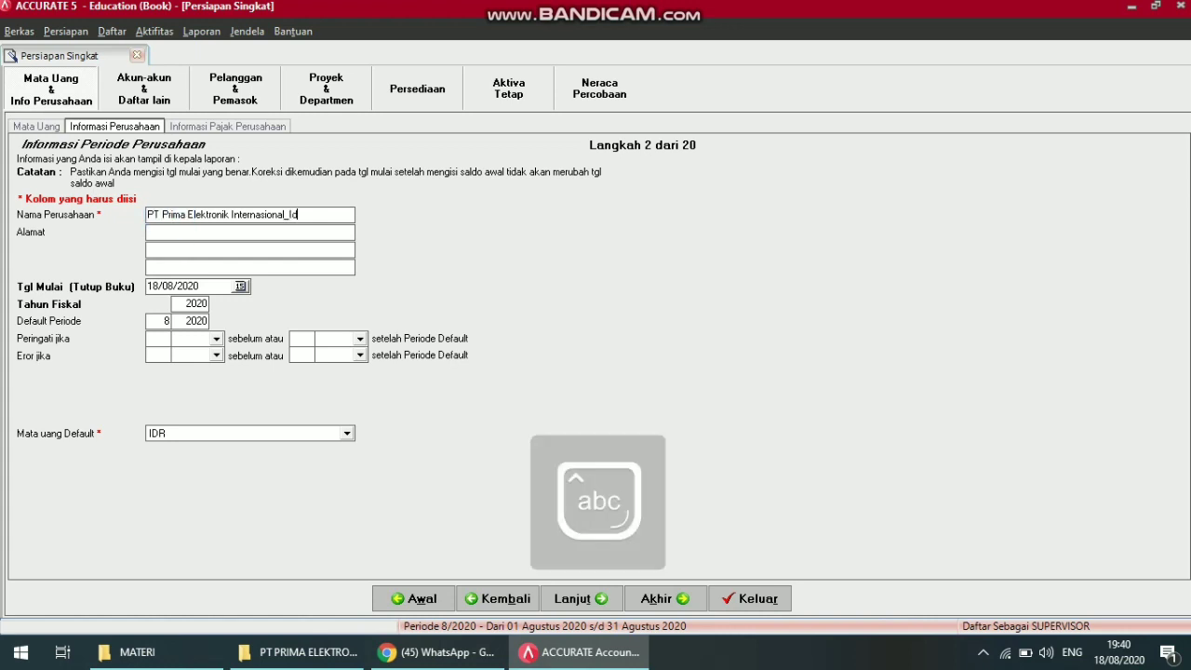
key("Caps_Lock")
type("N")
key("Caps_Lock")
type("uraini")
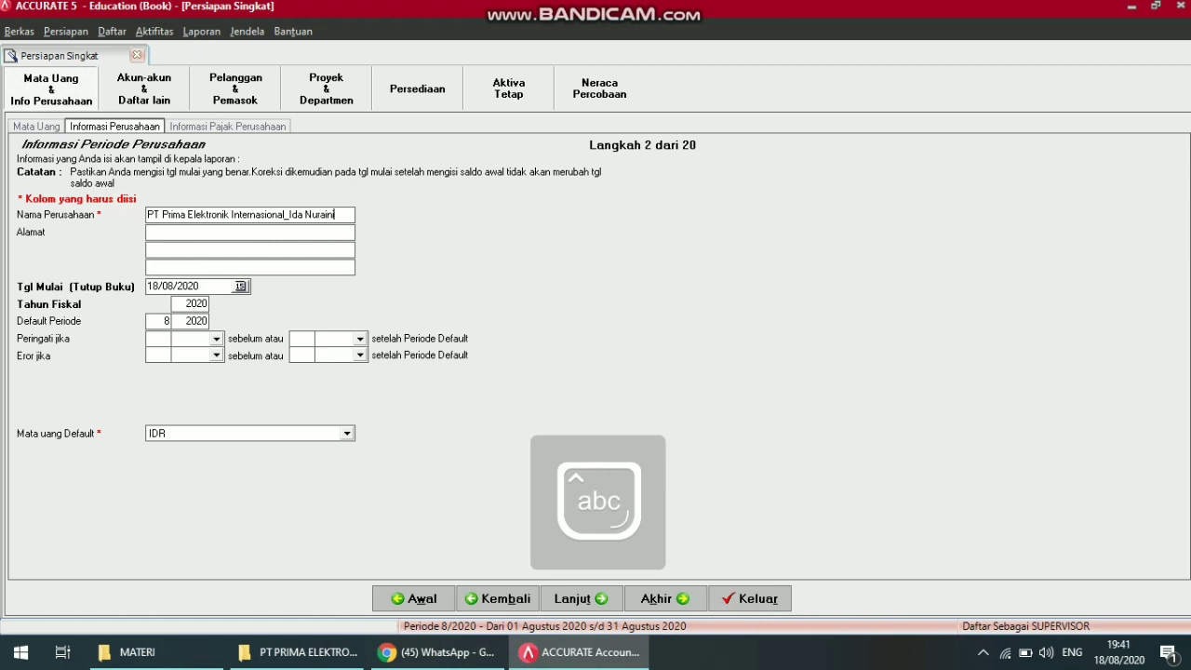
Fill in both lines of the company's street address
left_click(242, 236)
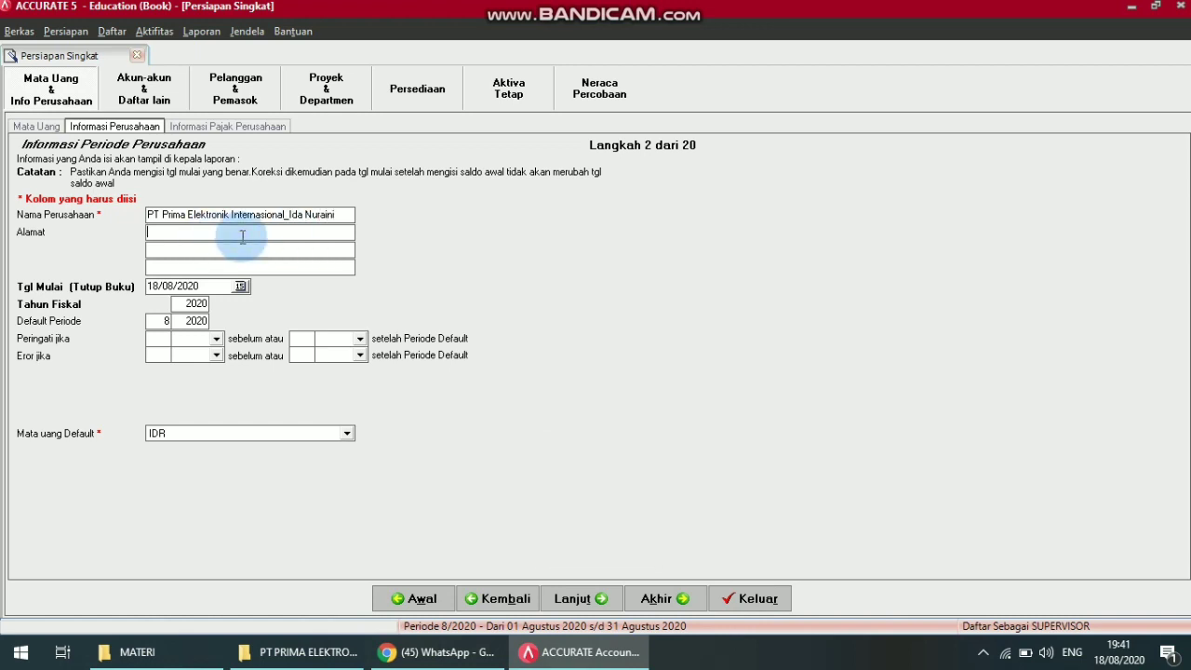
key("Caps_Lock")
type("Jl")
key("Caps_Lock")
type("l.")
key("Caps_Lock")
type("J")
key("Caps_Lock")
type("enderal")
key("Caps_Lock")
type("S")
key("Caps_Lock")
type("oedirma")
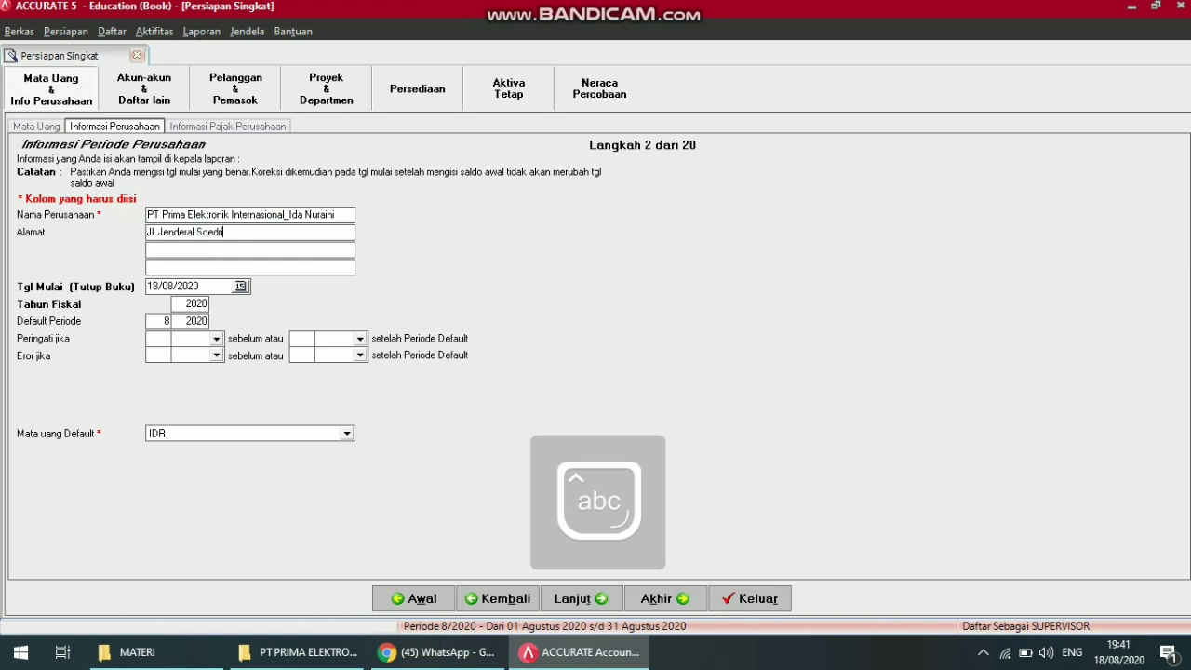
type("n")
key("Caps_Lock")
type("N")
key("Caps_Lock")
type("o. 99")
left_click(168, 249)
key("Caps_Lock")
type("J")
key("Caps_Lock")
type("akarta")
key("Caps_Lock")
type("P")
key("Caps_Lock")
type("usat")
left_click(231, 286)
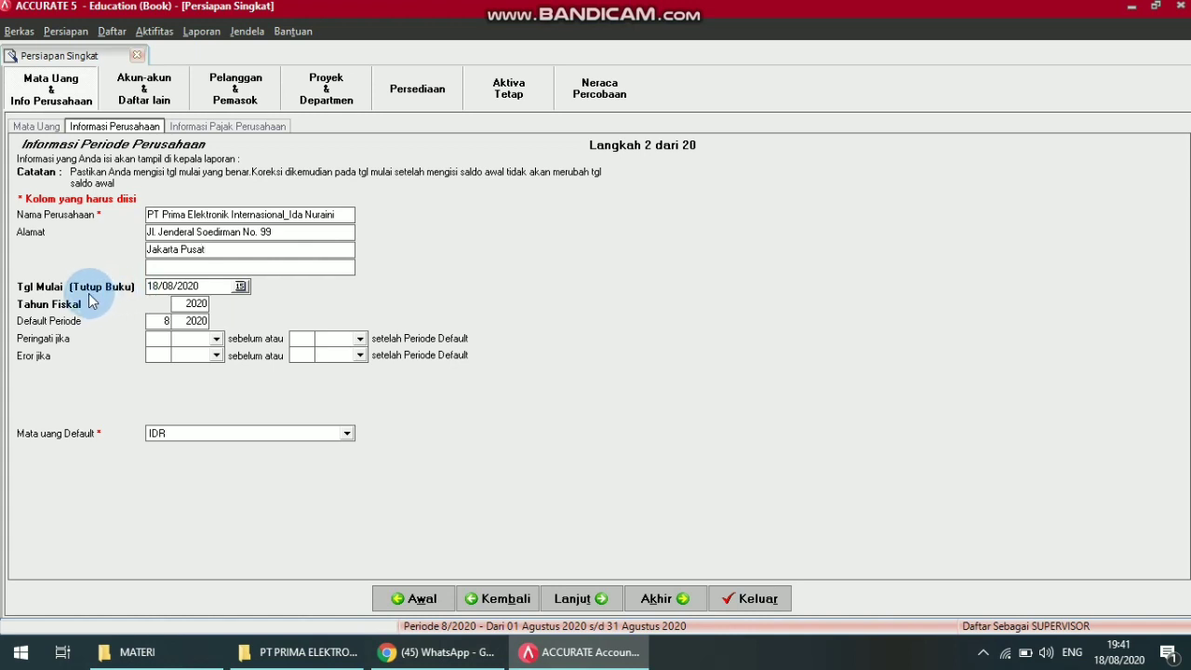
key("Tab")
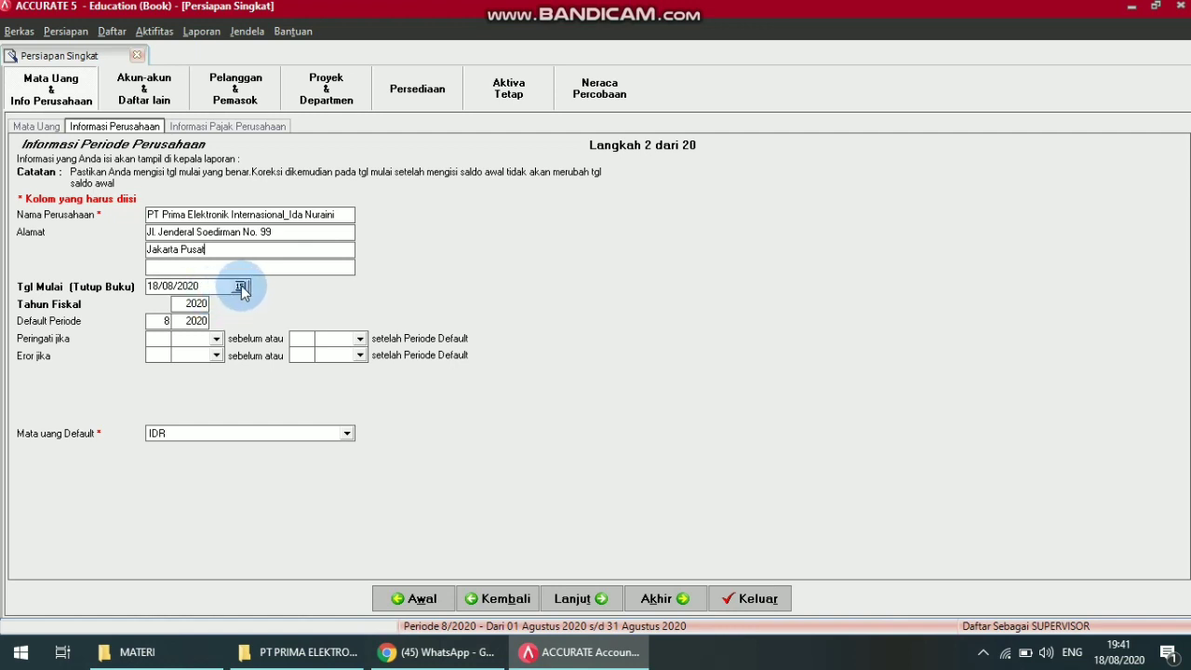
Pick 29/11/2016 as the bookkeeping start date in the calendar
left_click(240, 287)
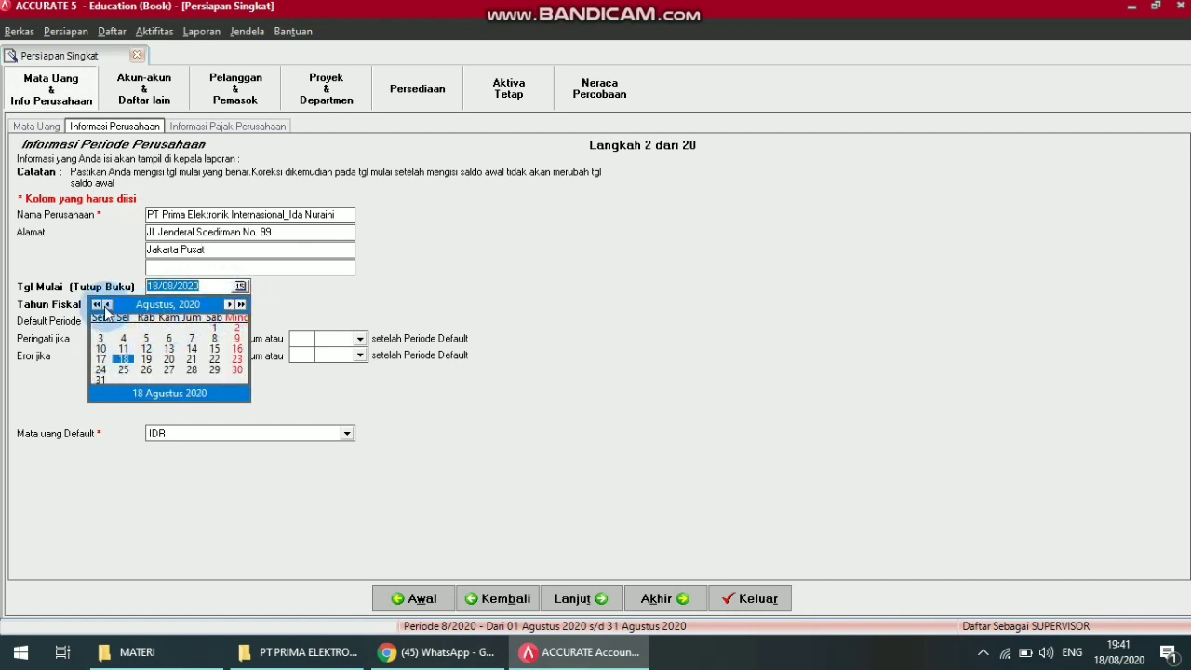
left_click_drag(105, 308, 105, 311)
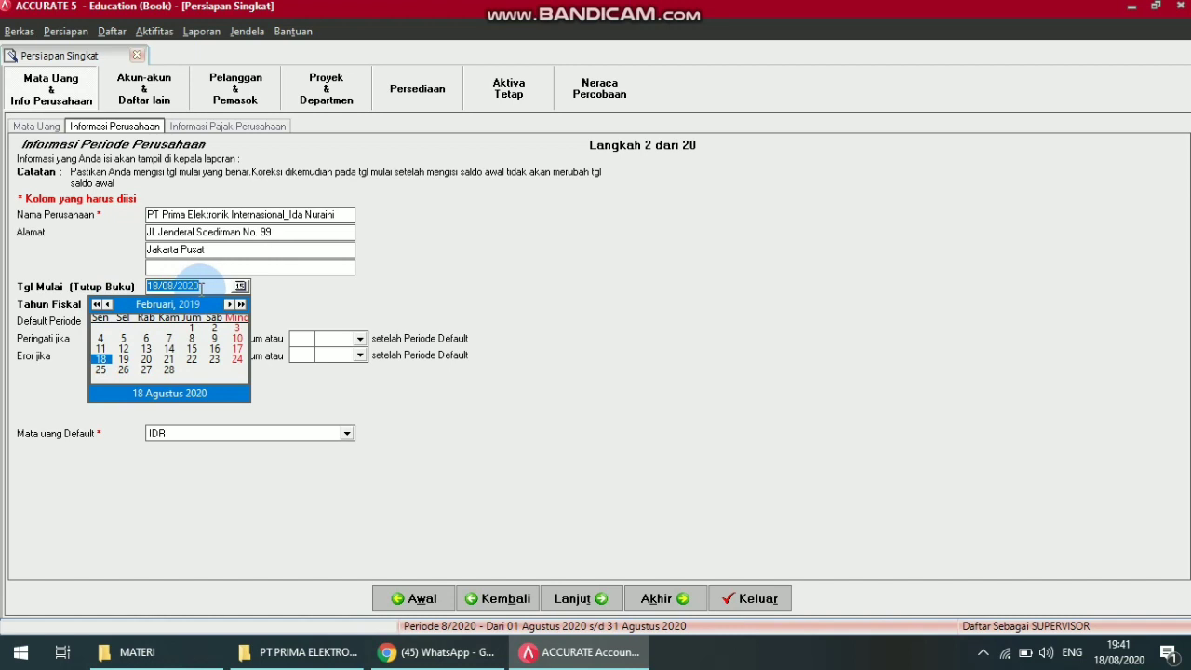
left_click(106, 305)
left_click(106, 305)
left_click(107, 305)
left_click(106, 305)
left_click(106, 305)
left_click(106, 305)
left_click(106, 305)
left_click(106, 305)
left_click(106, 306)
left_click(106, 305)
left_click(106, 305)
left_click(106, 305)
left_click(106, 305)
left_click(106, 305)
left_click(106, 305)
left_click(106, 306)
left_click(106, 305)
left_click(106, 305)
left_click(107, 305)
left_click(106, 305)
left_click(106, 305)
left_click(106, 305)
left_click(106, 306)
left_click(106, 305)
left_click(106, 305)
left_click(106, 305)
left_click(106, 305)
left_click(106, 305)
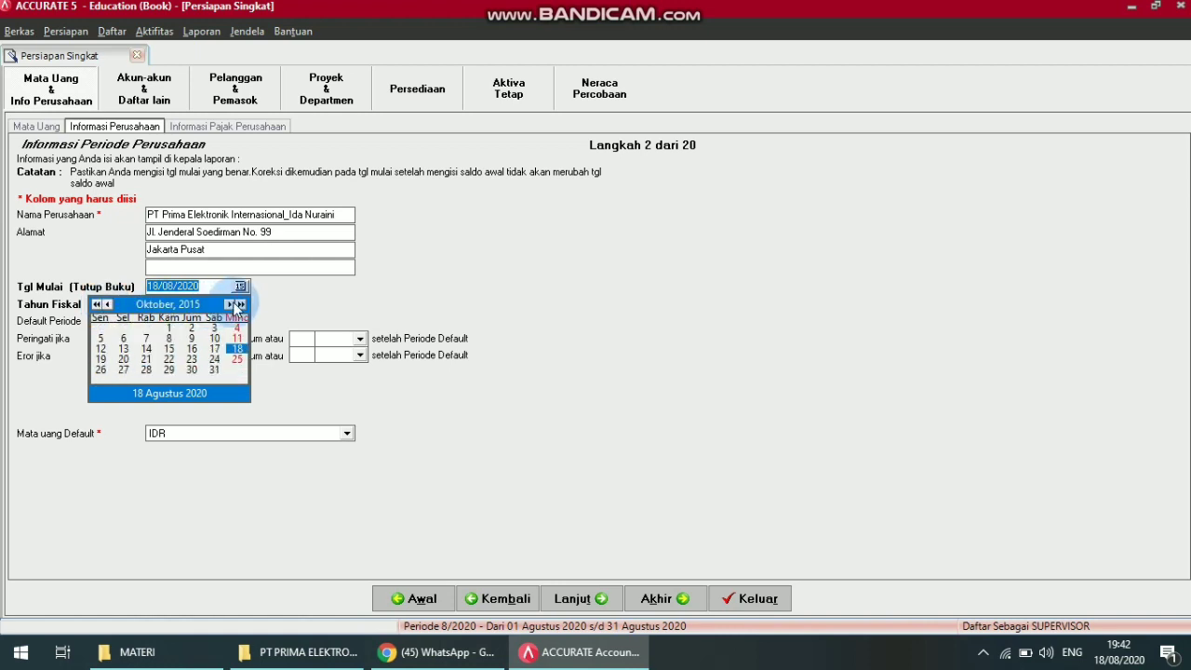
left_click(229, 305)
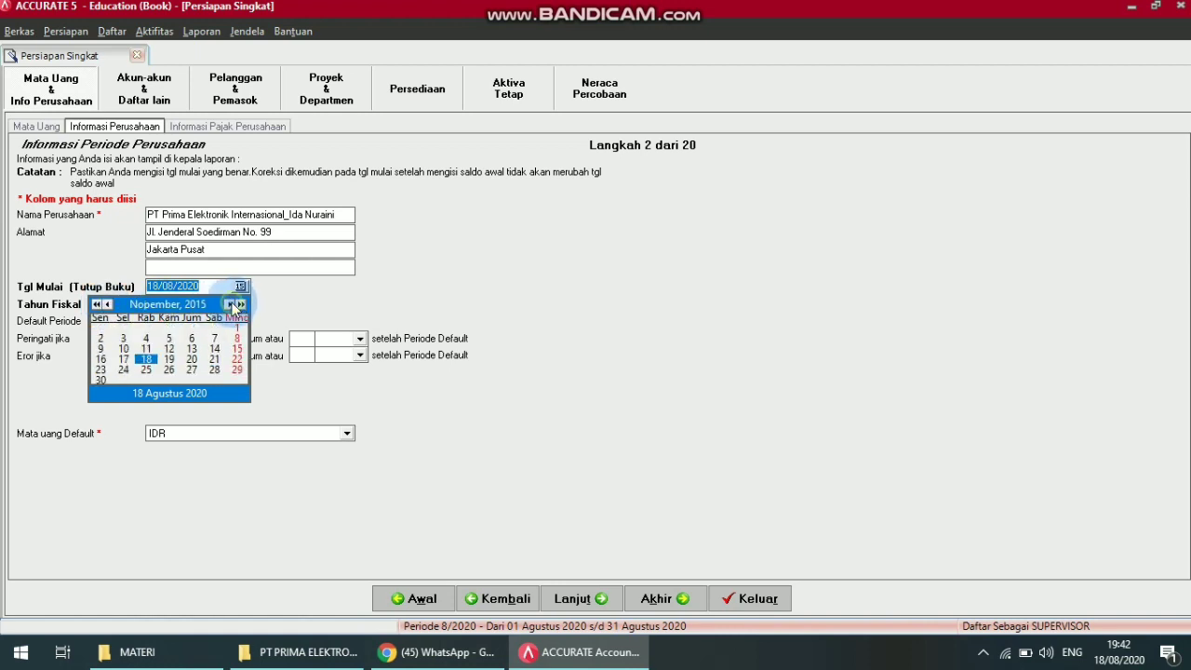
left_click(100, 380)
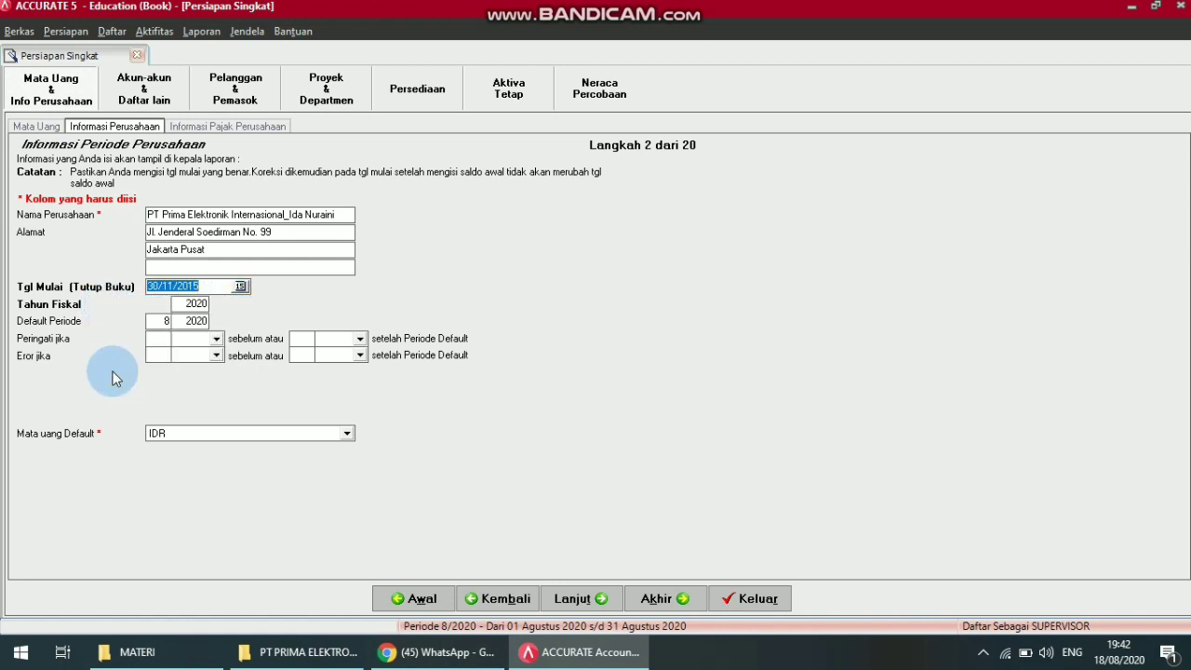
left_click(234, 290)
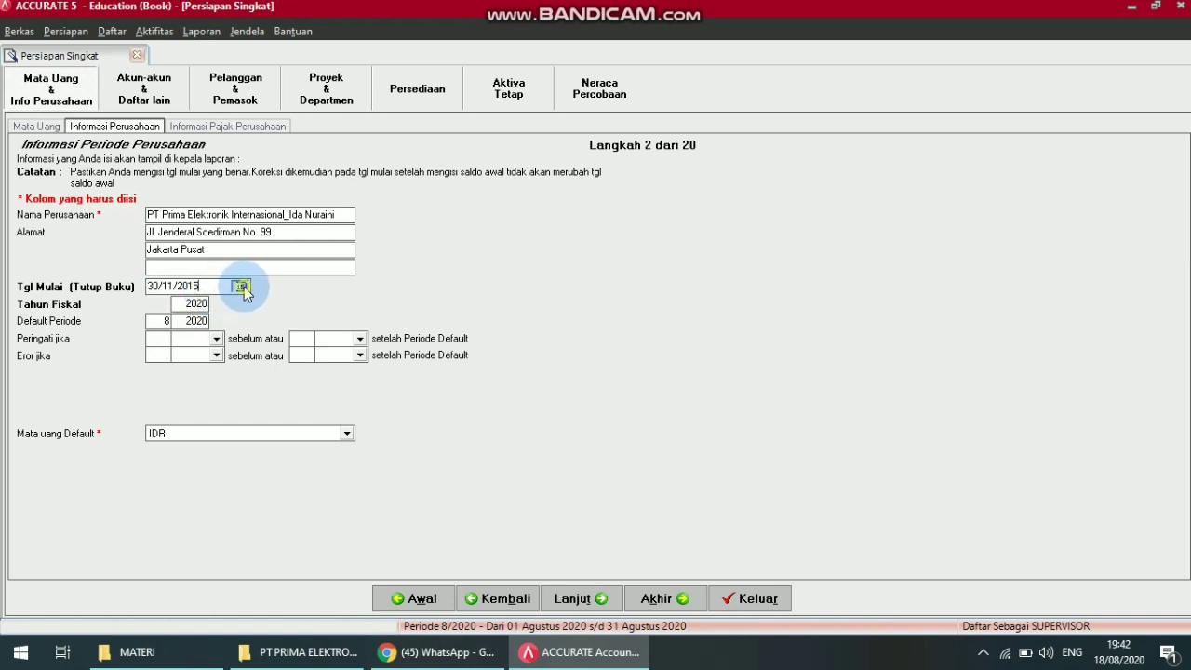
left_click(241, 288)
left_click(229, 304)
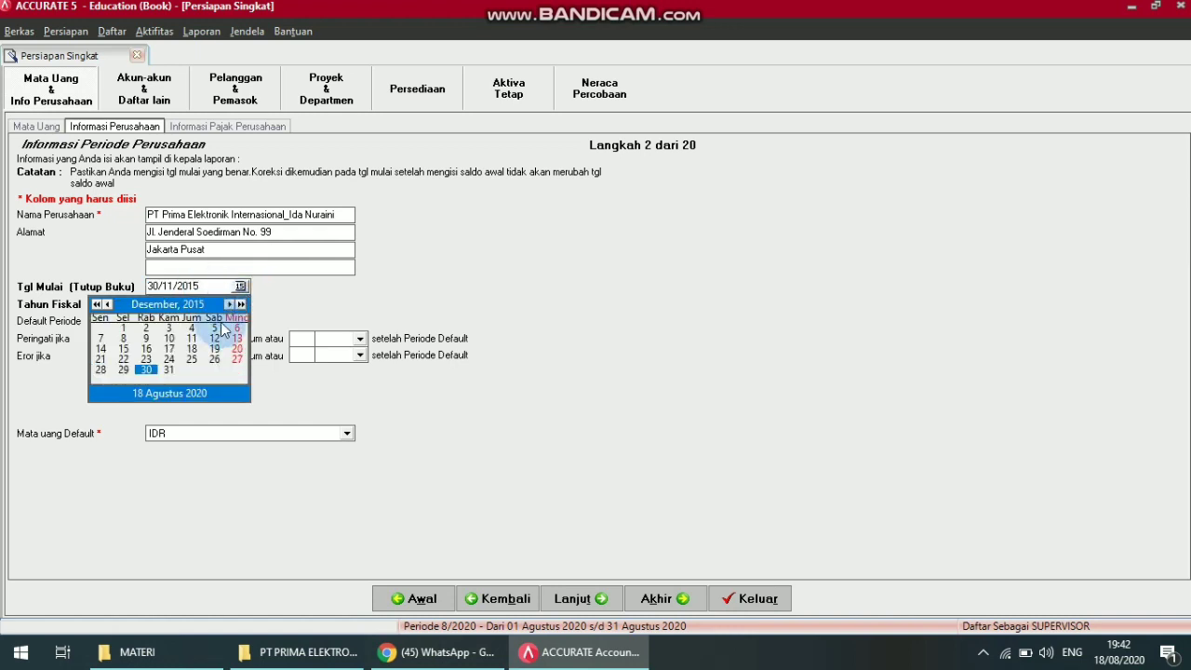
left_click(229, 304)
left_click(228, 305)
left_click(229, 304)
left_click(229, 304)
left_click(228, 304)
left_click(229, 304)
left_click(229, 304)
left_click(229, 304)
left_click(229, 304)
left_click(228, 304)
left_click(229, 304)
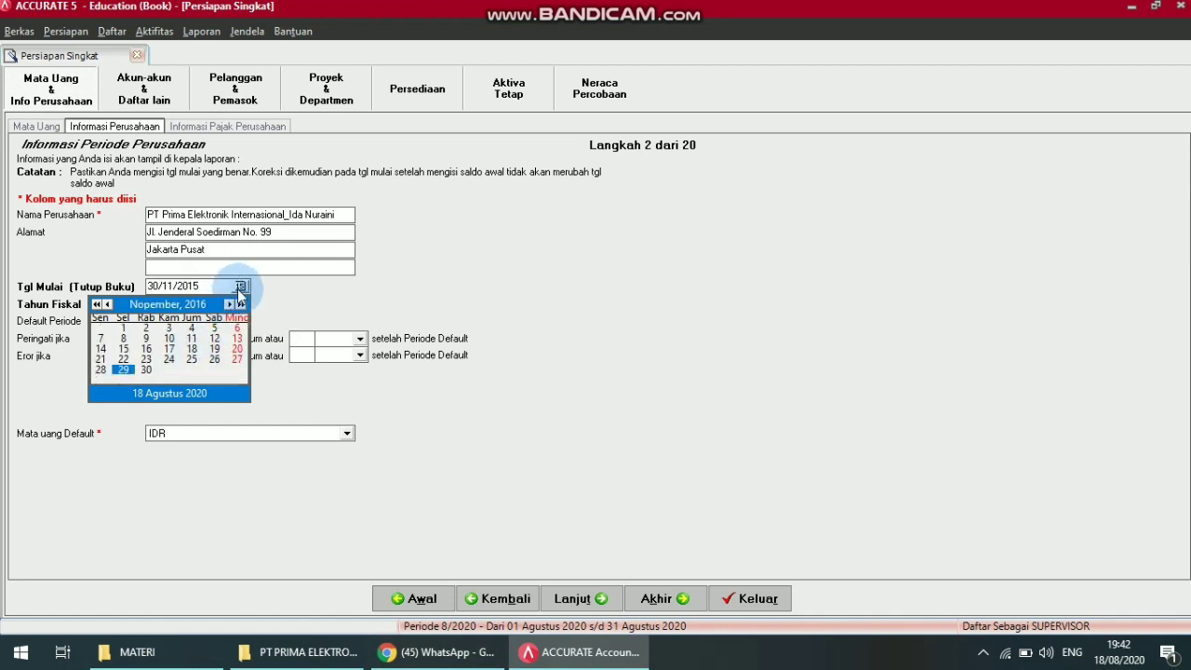
left_click(240, 291)
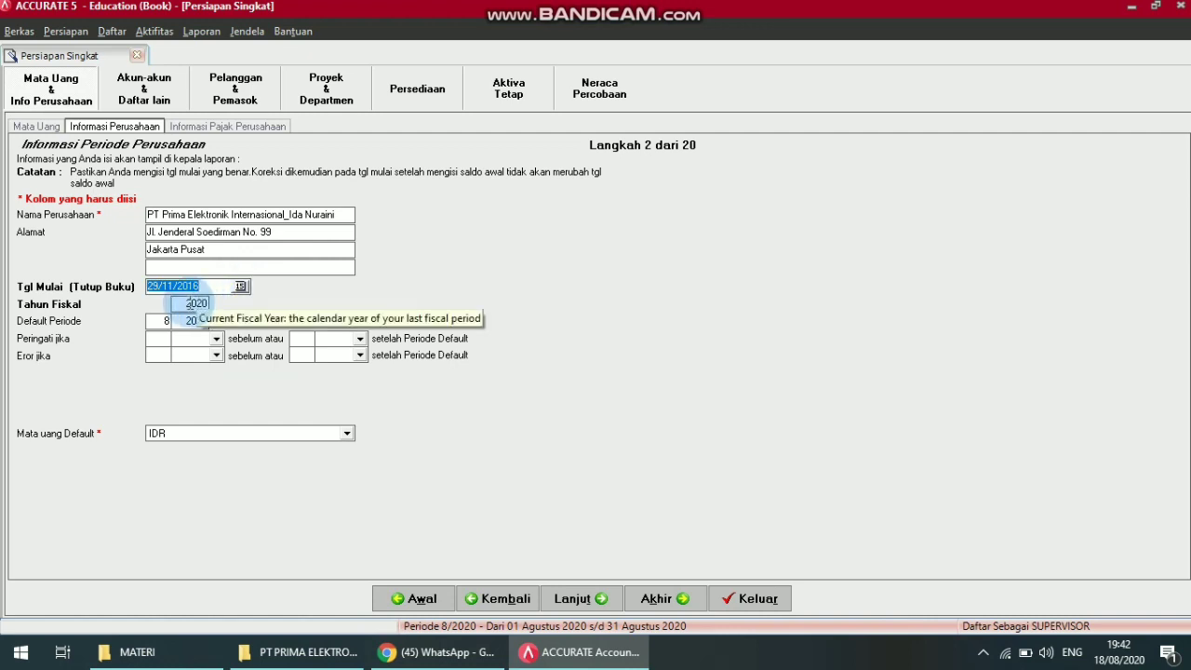
Set the fiscal year as 16 after 2016 is rejected, then go to company tax information
left_click(198, 304)
type("20")
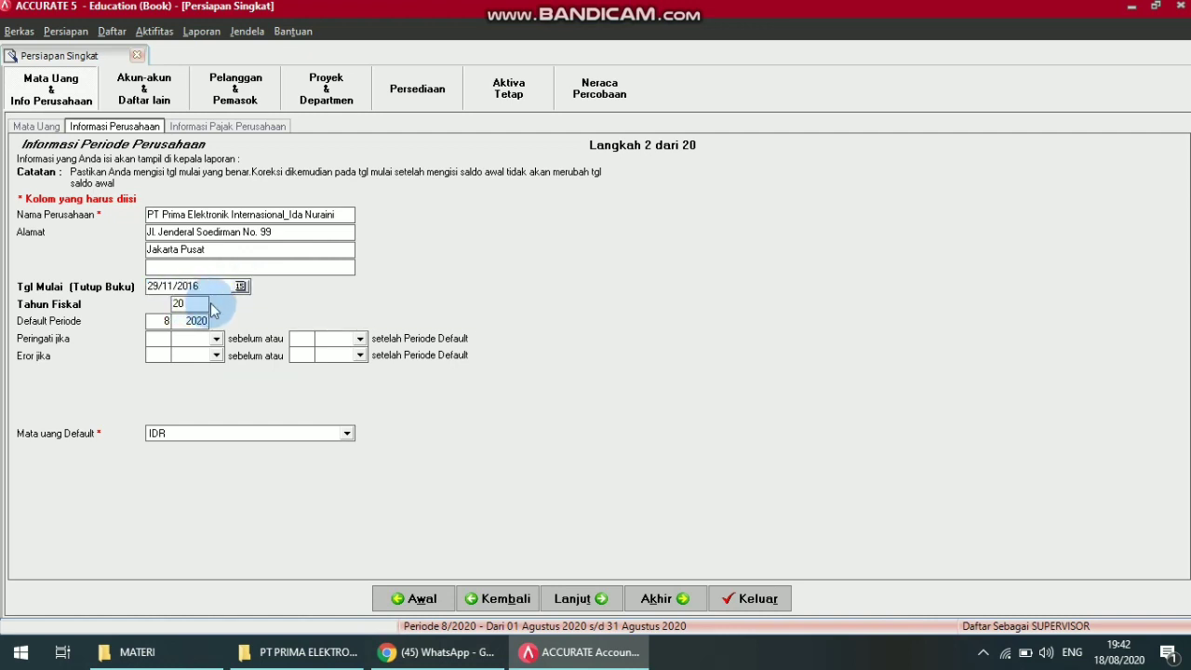
type("16")
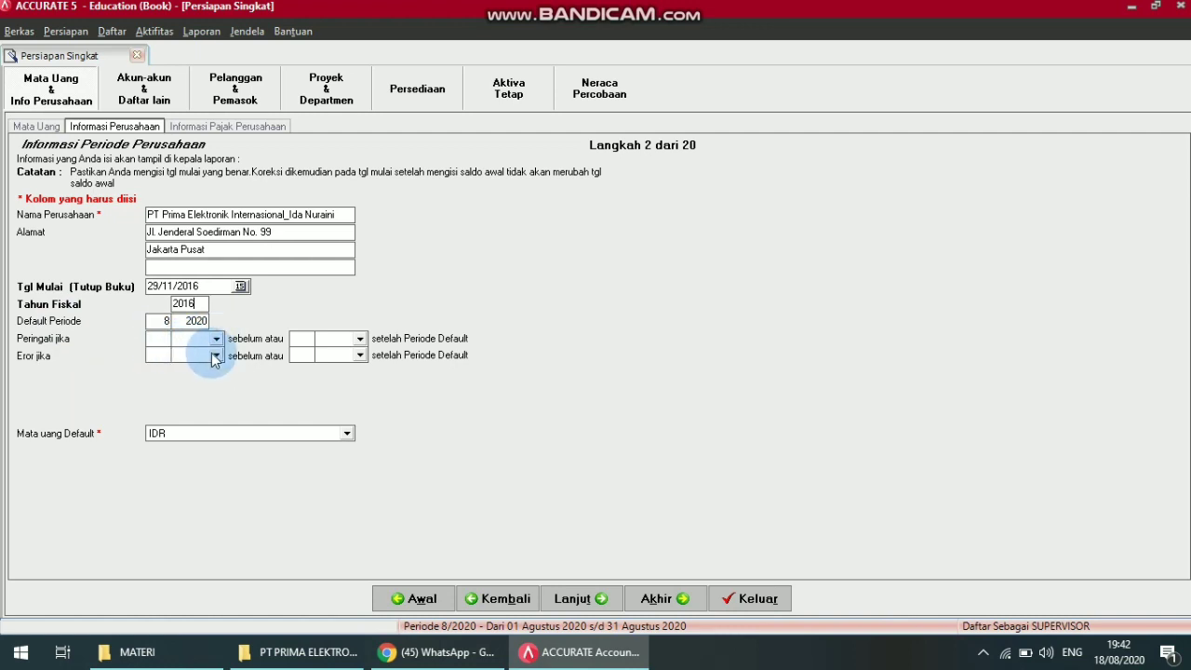
left_click(228, 126)
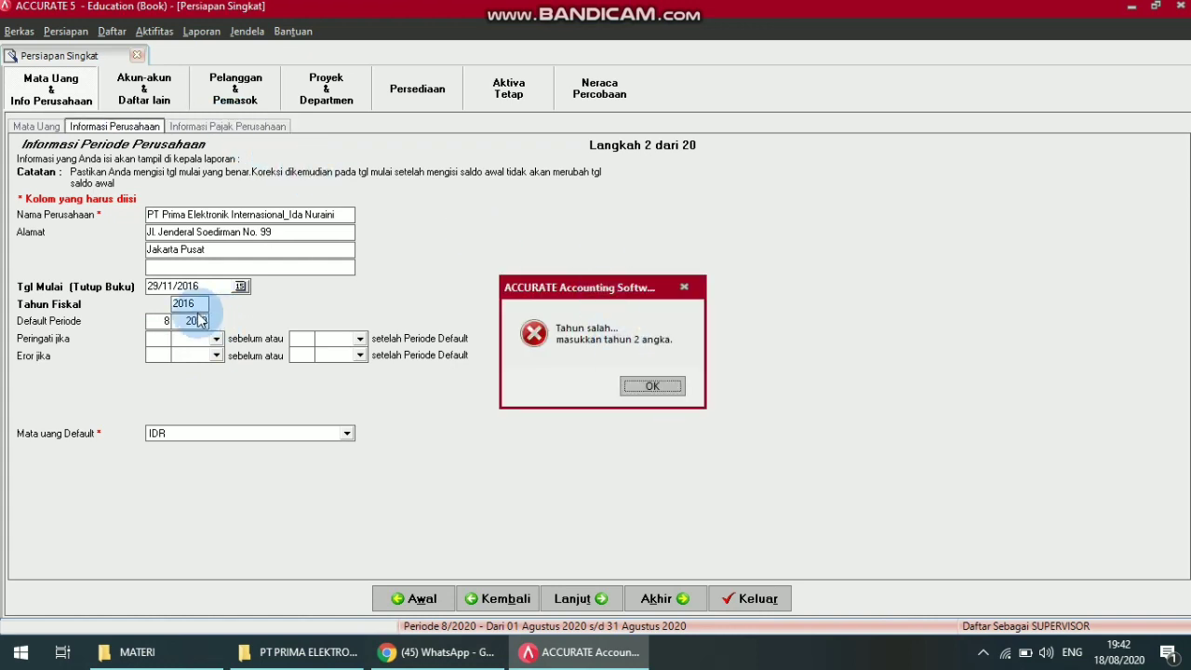
left_click(626, 384)
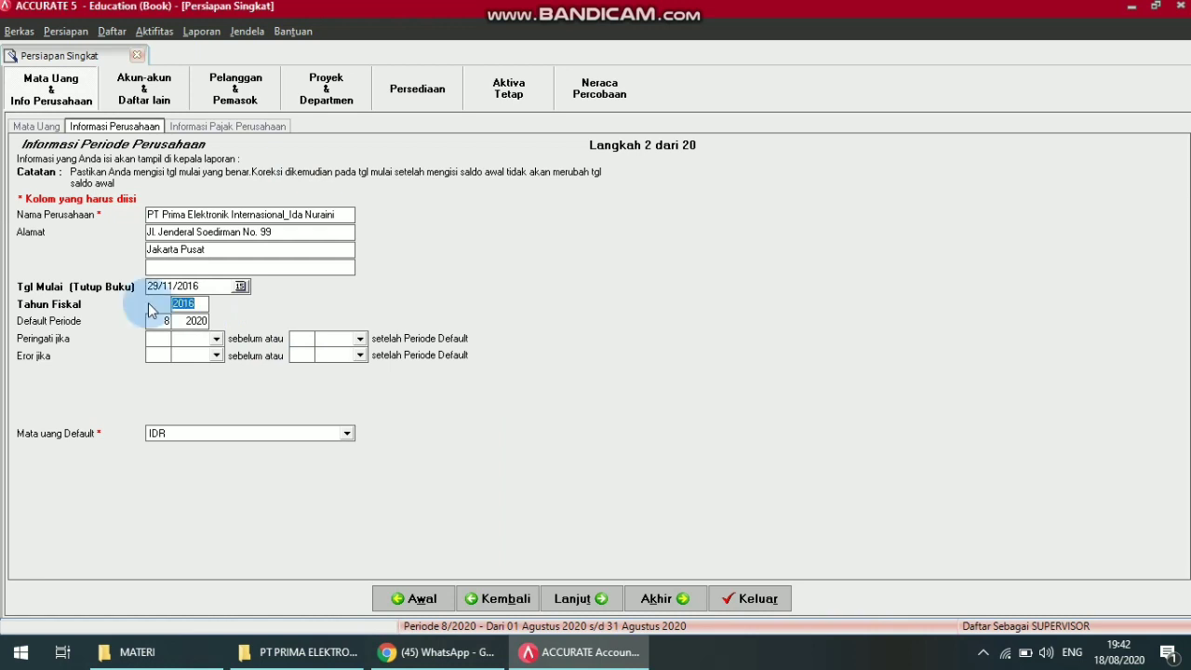
type("16")
key("Tab")
left_click(220, 127)
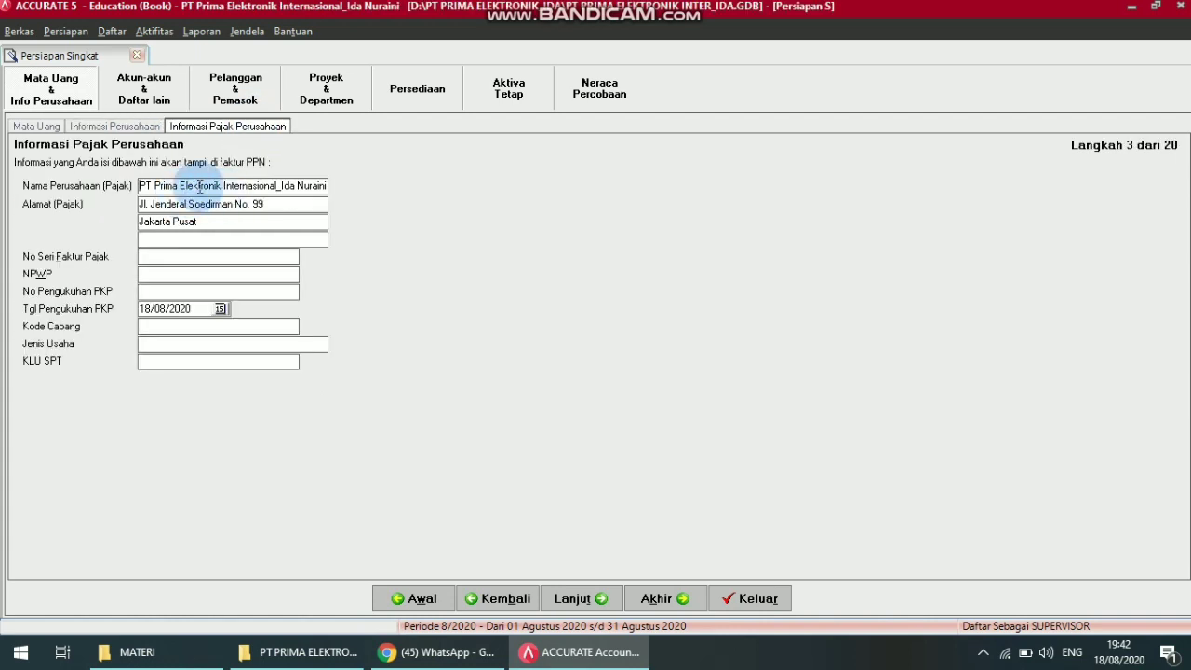
Enter the tax invoice serial number, the NPWP and the PKP registration number
left_click(185, 256)
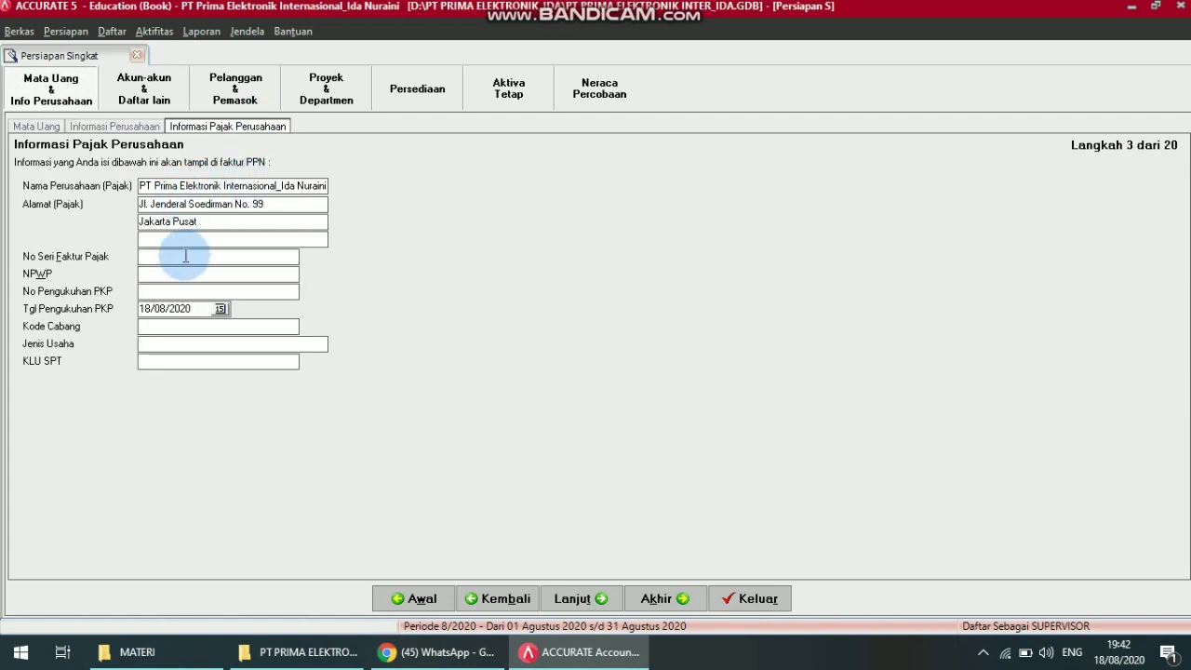
type("010")
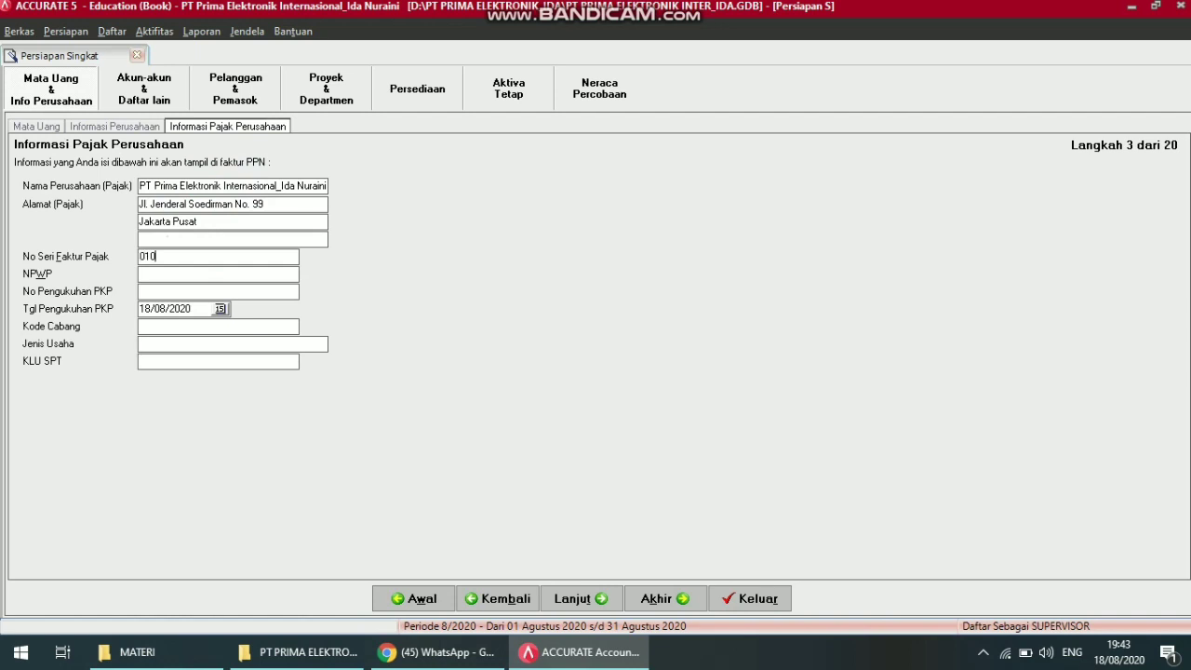
type(".900.16.0000765")
type("16.00007651")
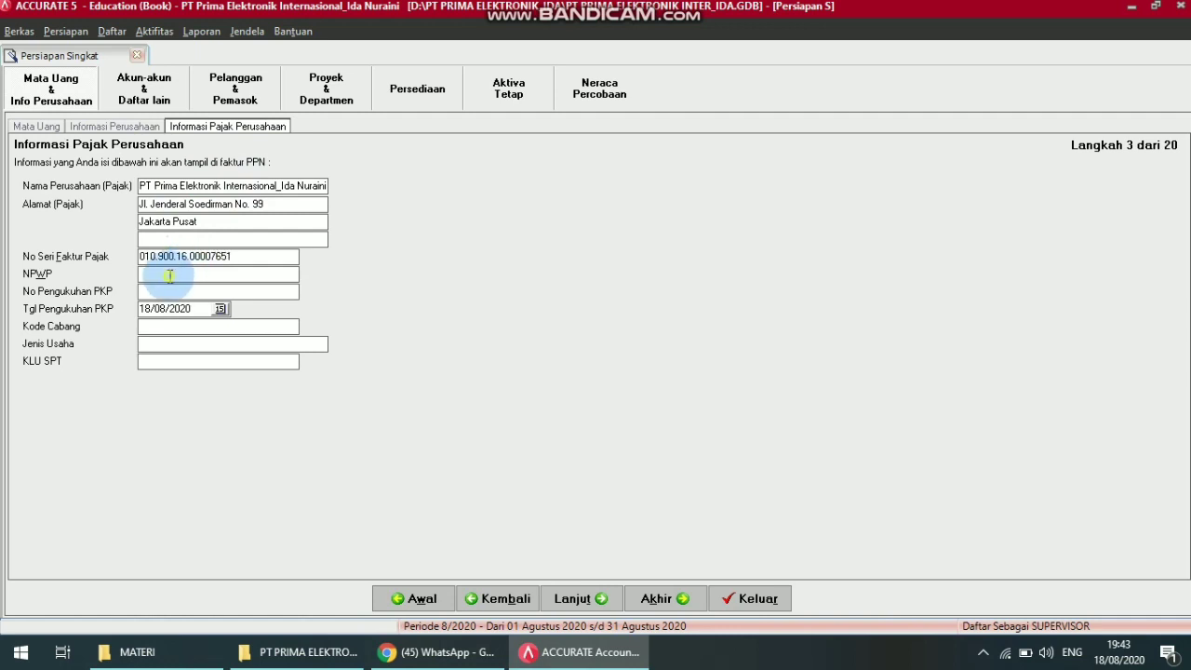
type("31.")
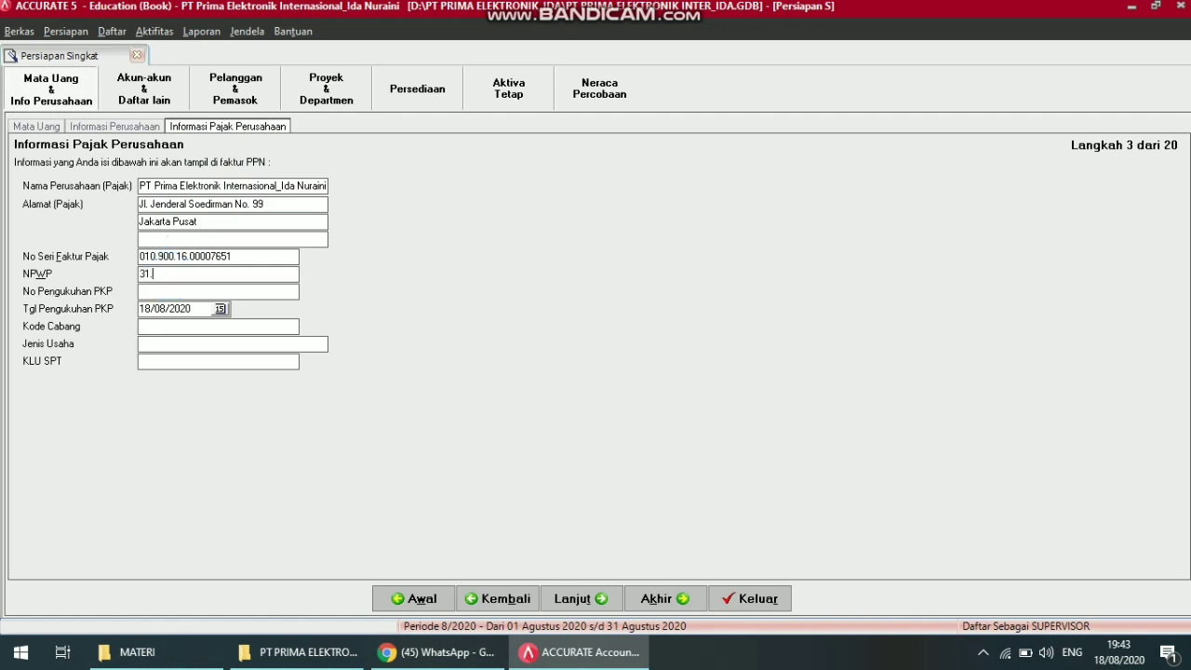
type("367")
type(".714.8.032.000")
left_click(179, 292)
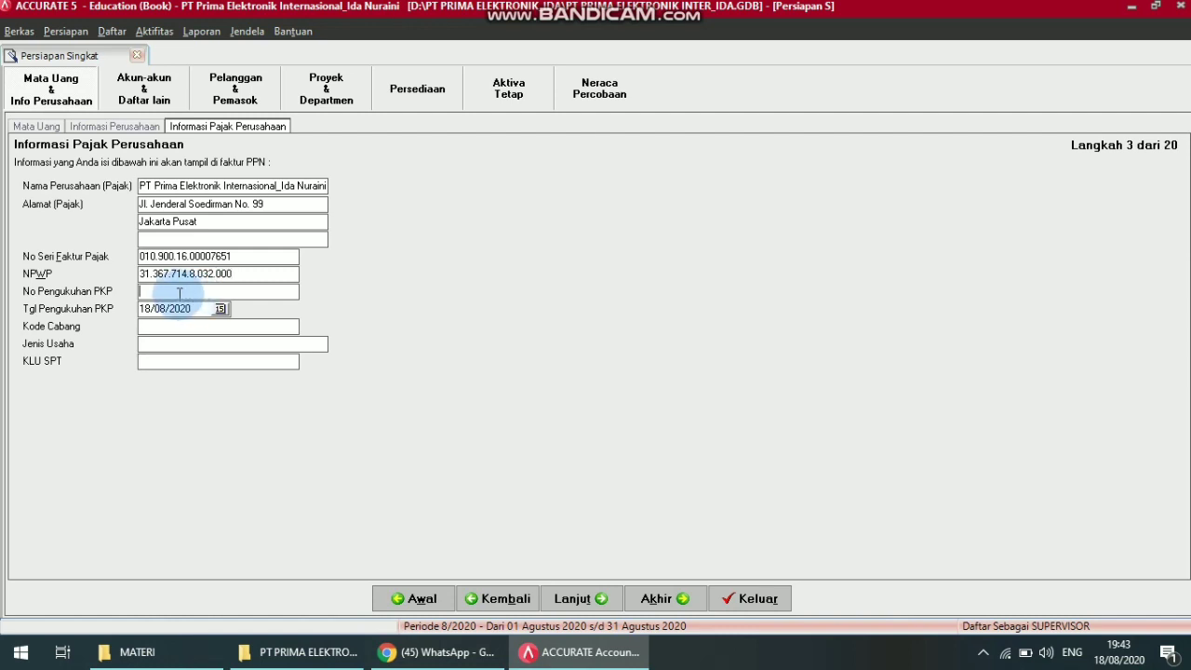
type("31.")
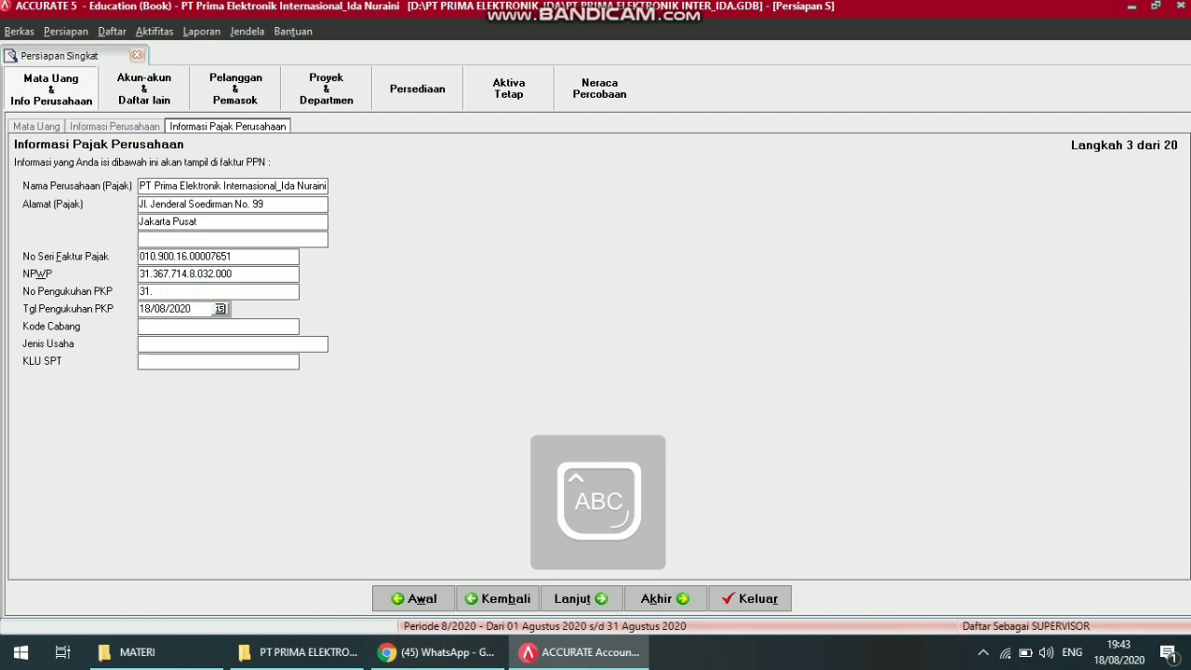
key("Caps_Lock")
type("367.714")
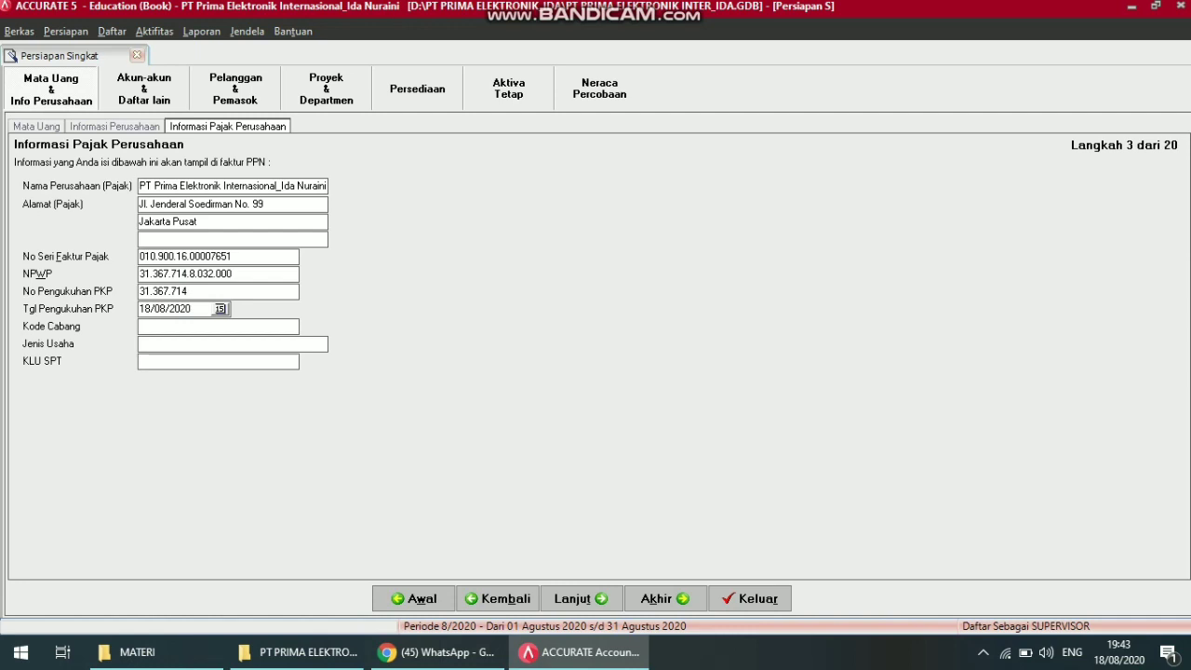
type(".8.032.000")
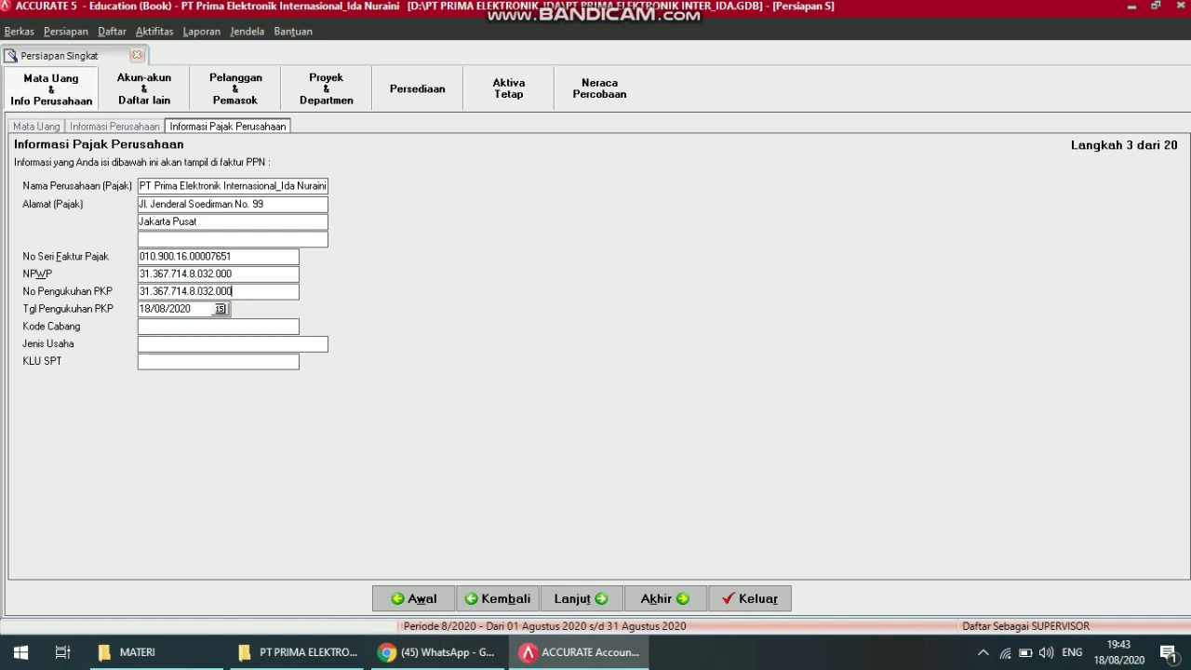
Set the PKP registration date to 15/08/2015 using the calendar
left_click(221, 308)
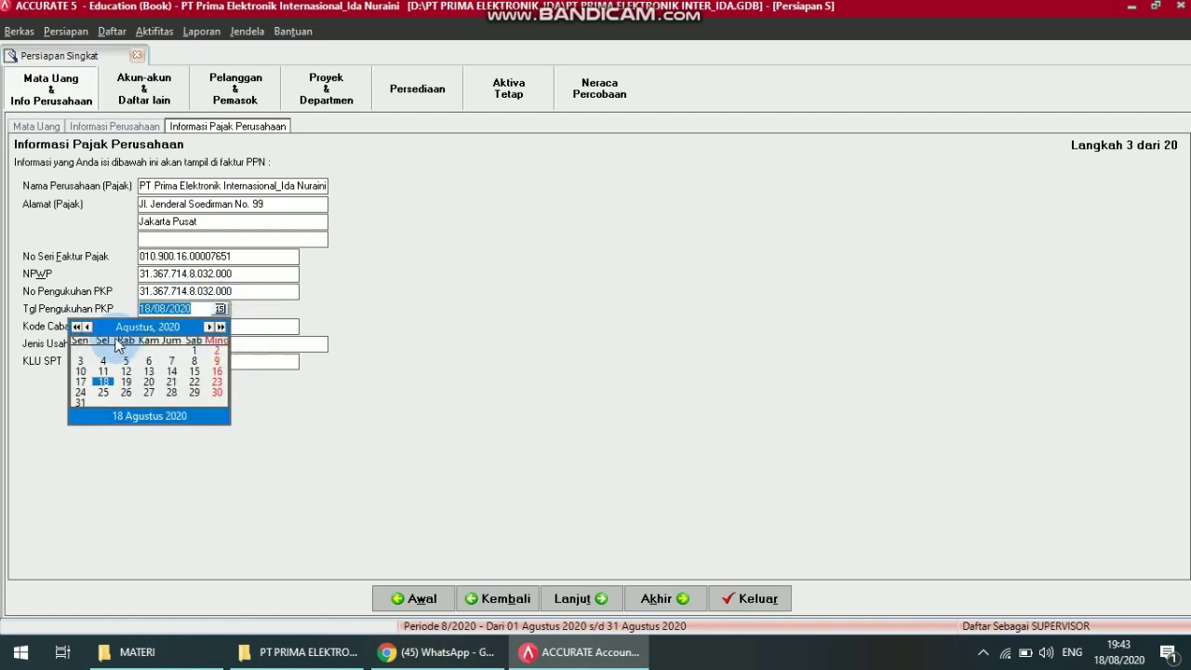
left_click(86, 326)
left_click(86, 327)
left_click(87, 326)
left_click(87, 326)
left_click(87, 326)
left_click(87, 327)
left_click(86, 326)
left_click(86, 327)
left_click(86, 327)
left_click(87, 327)
left_click(87, 327)
left_click(86, 327)
double_click(87, 327)
left_click(87, 327)
double_click(86, 327)
double_click(86, 326)
double_click(86, 326)
left_click(87, 326)
double_click(87, 326)
left_click(87, 327)
double_click(87, 326)
left_click(86, 327)
double_click(86, 326)
double_click(86, 327)
double_click(86, 327)
left_click(87, 326)
double_click(86, 327)
double_click(86, 326)
double_click(86, 327)
double_click(87, 326)
left_click(87, 326)
double_click(87, 327)
left_click(87, 326)
double_click(87, 327)
double_click(86, 327)
left_click(87, 326)
double_click(86, 326)
left_click(87, 327)
double_click(87, 327)
double_click(86, 327)
left_click(87, 327)
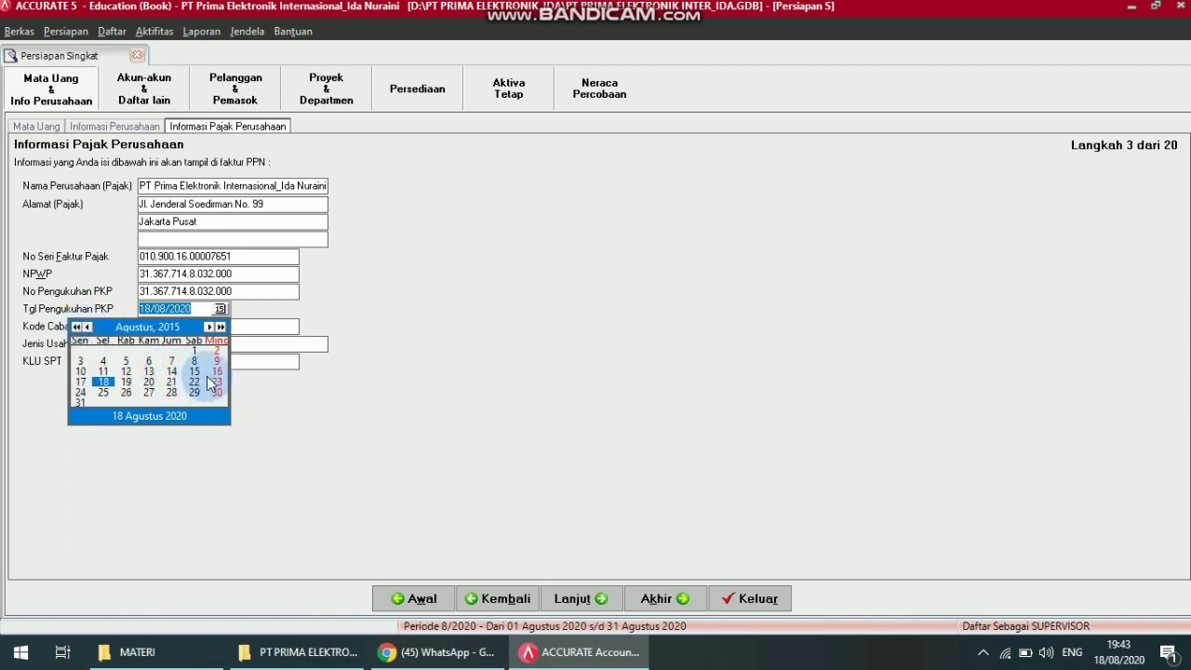
left_click(194, 371)
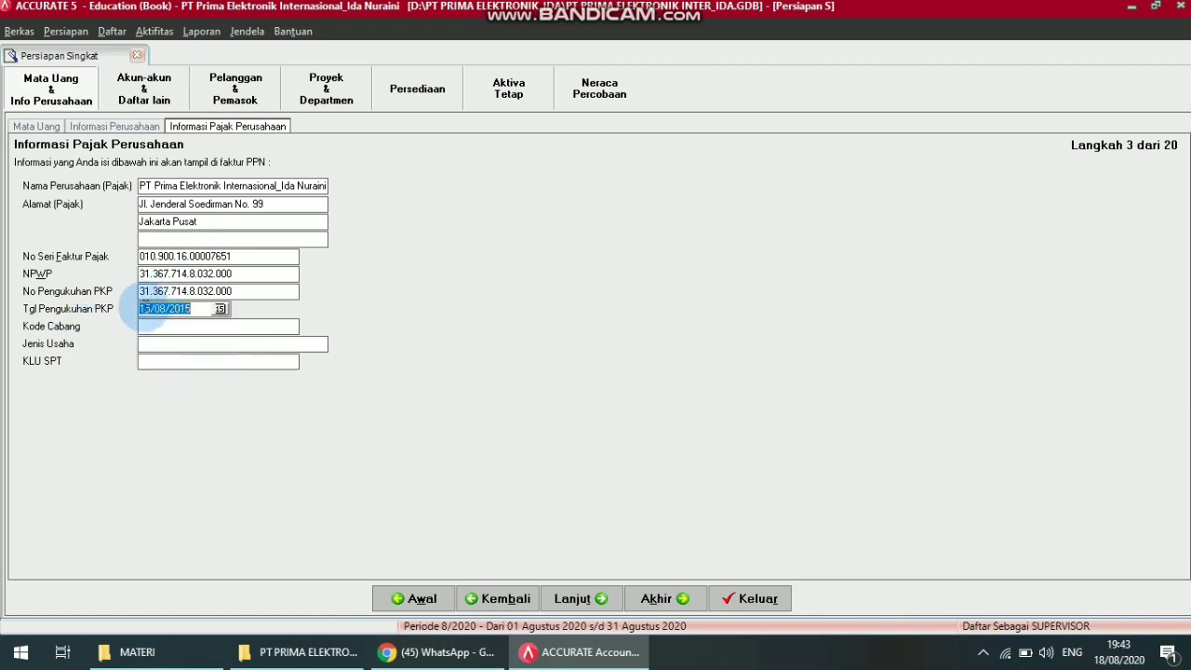
Enter branch code 001, business type Jual Beli Air Conditioner (AC), and KLU SPT 72534
left_click(155, 328)
type("001")
left_click(164, 344)
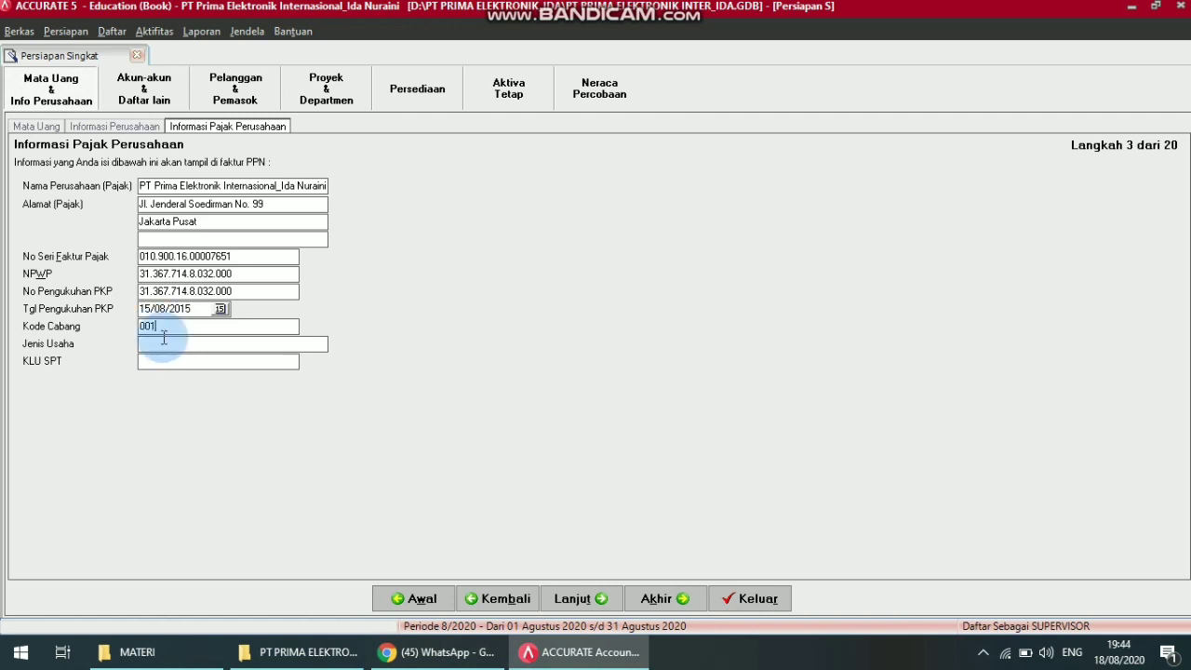
type("Jual Veli Ai")
key("BackSpace")
key("BackSpace")
key("BackSpace")
key("BackSpace")
key("BackSpace")
key("BackSpace")
key("BackSpace")
key("Caps_Lock")
type("B")
key("Caps_Lock")
type("eli")
key("Caps_Lock")
type("A")
key("Caps_Lock")
type("ir Conditioner")
key("Caps_Lock")
type("(AC")
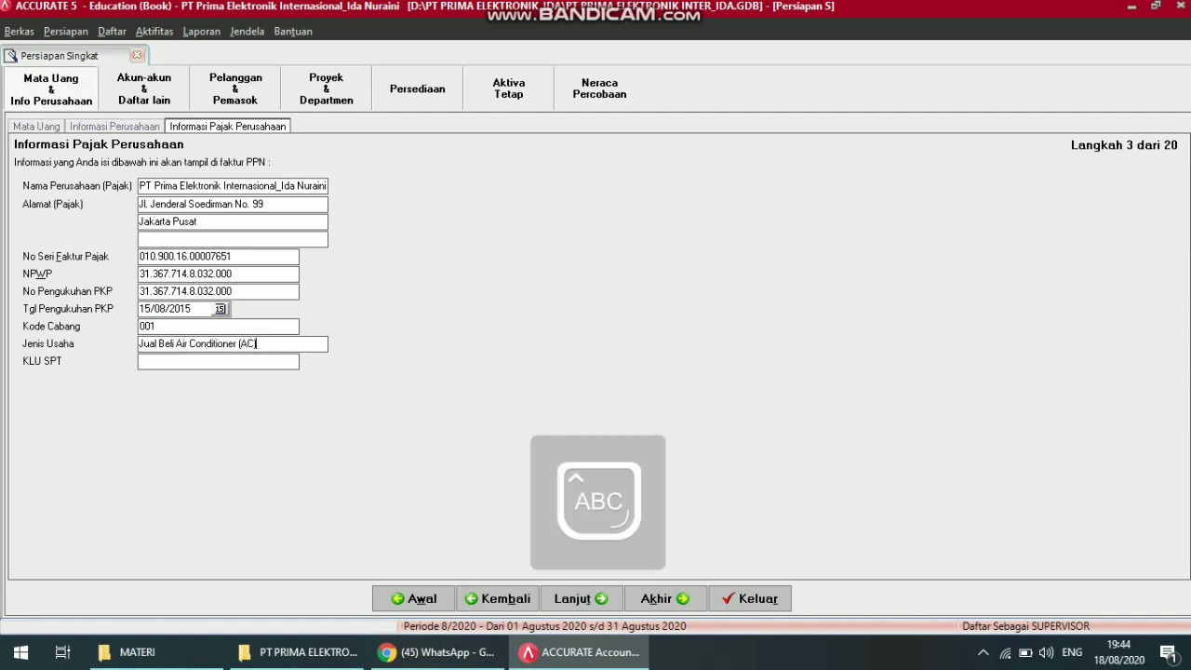
type(")")
left_click(167, 361)
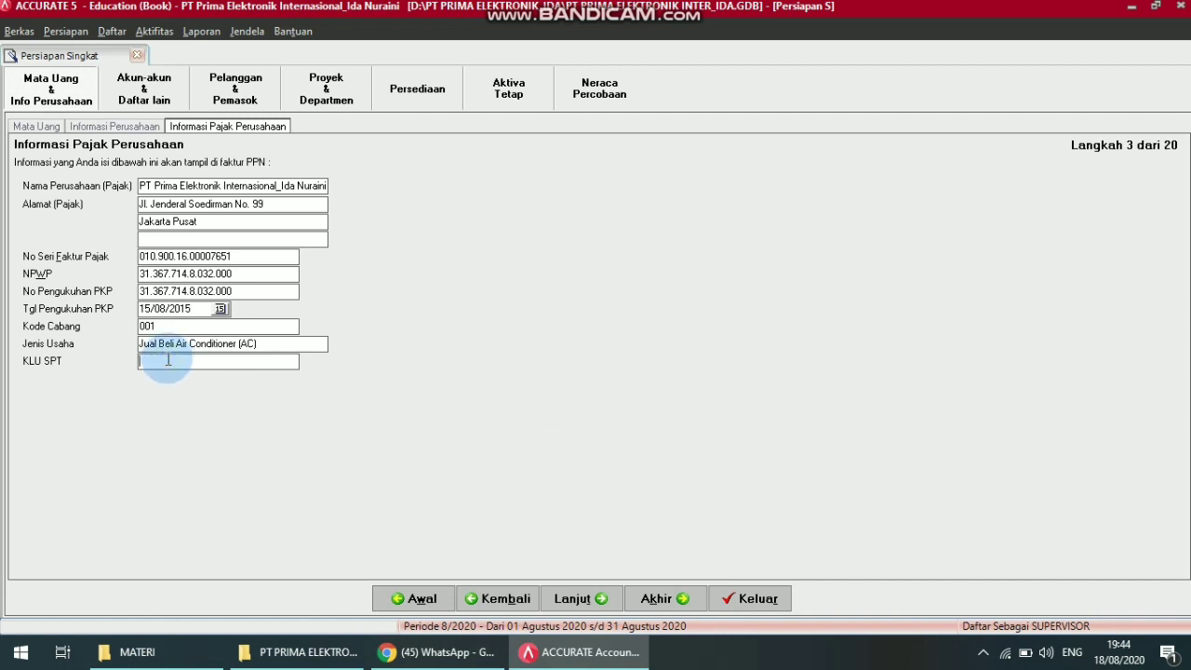
type("72534")
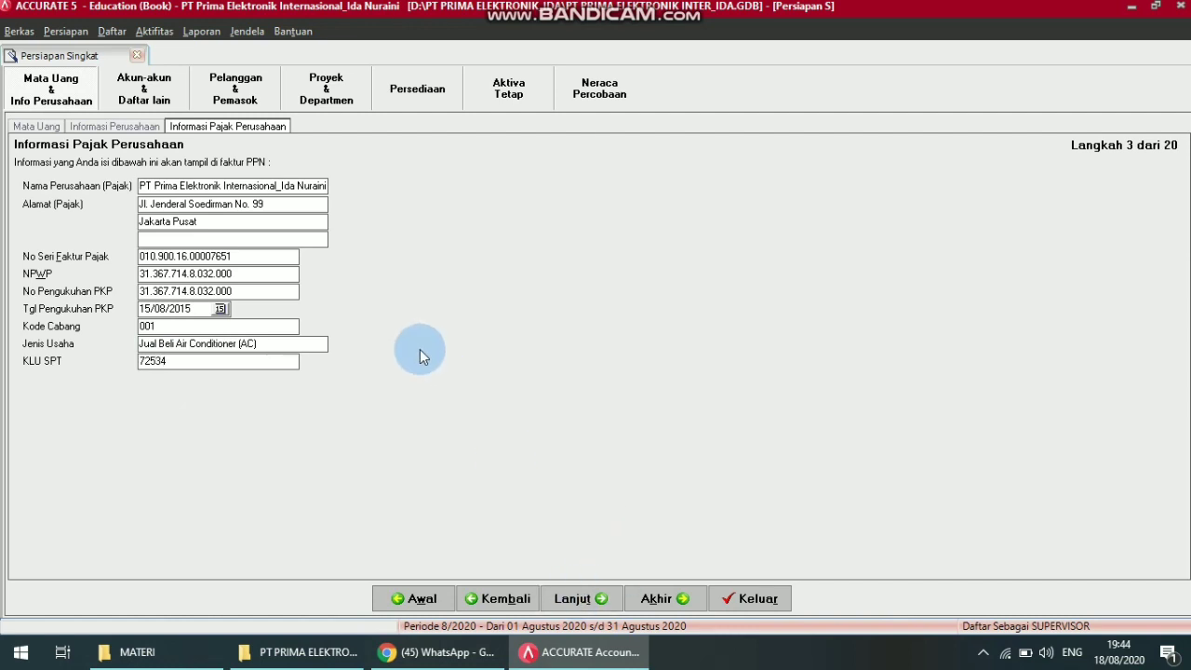
left_click(37, 126)
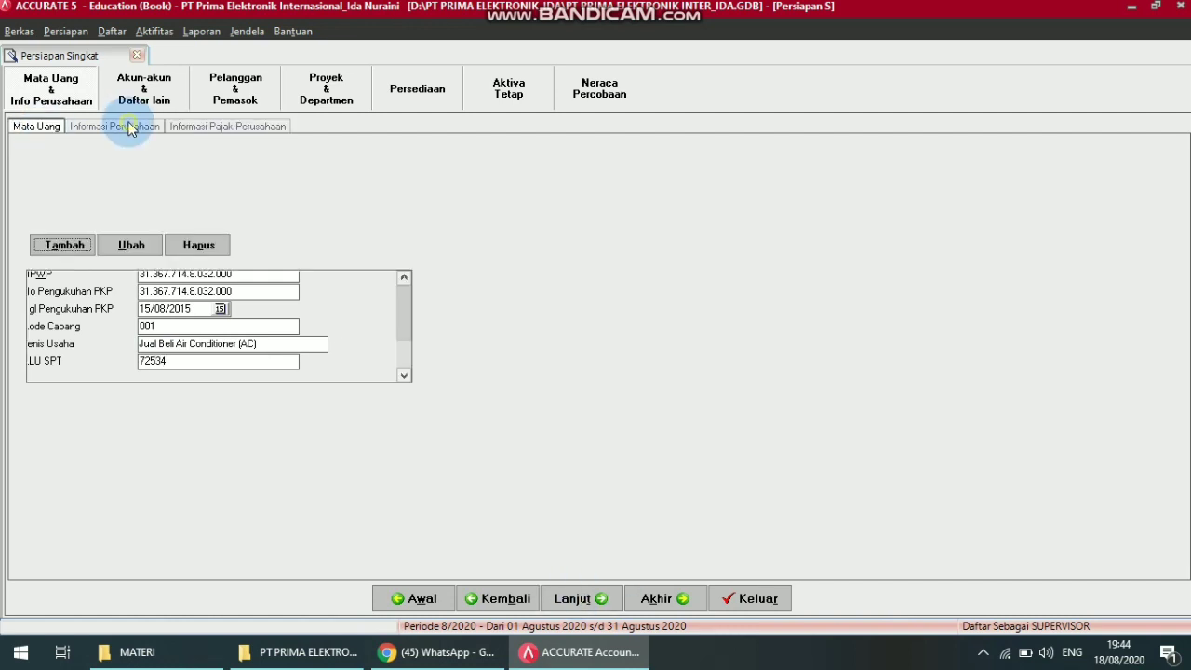
Advance to Langkah 4, listing default accounts dated 30/11/2016 with zero balances
left_click(595, 598)
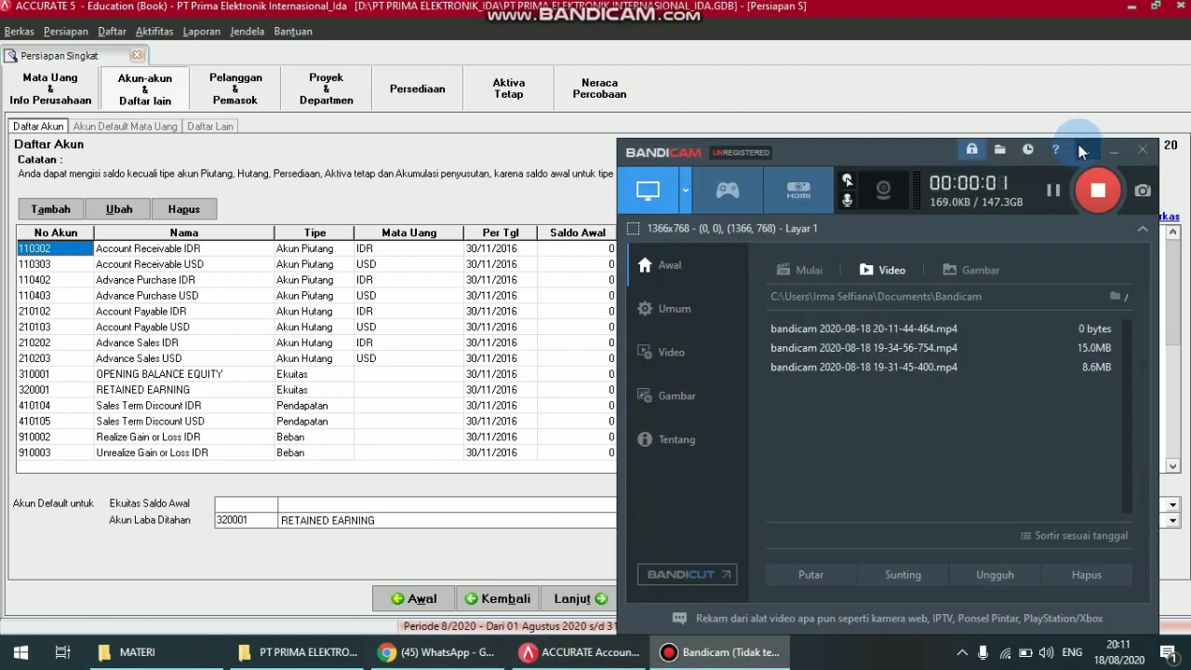
left_click(1086, 151)
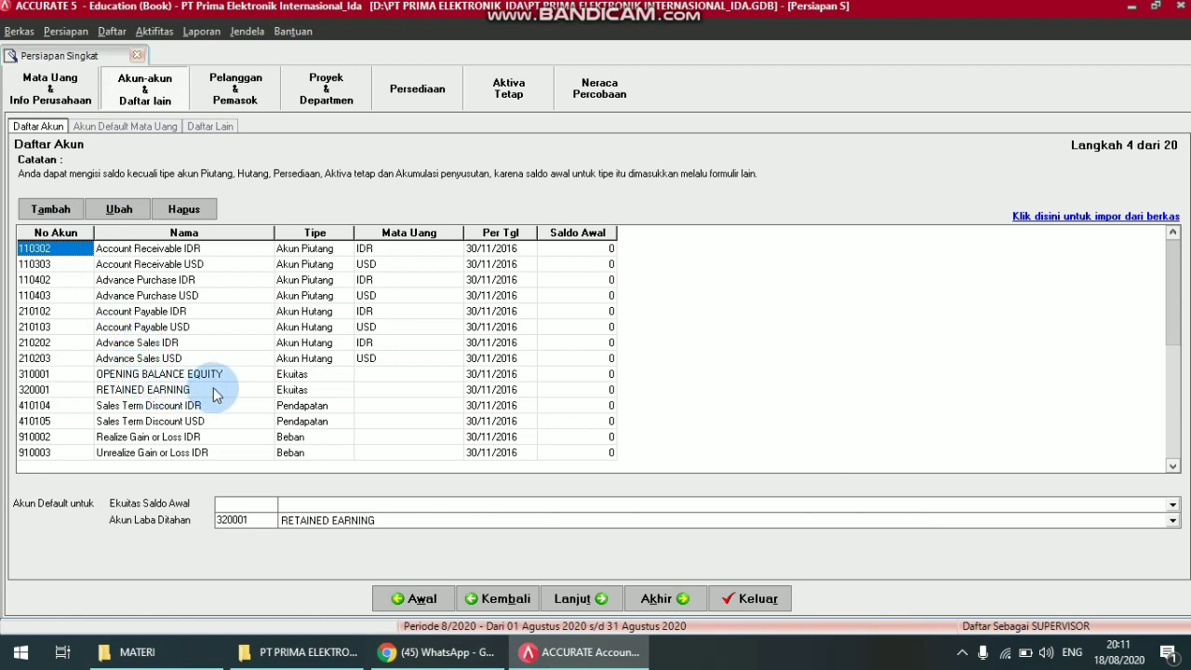
Delete the receivable and advance accounts 110302, 110303, 110402 and 110403
left_click(198, 210)
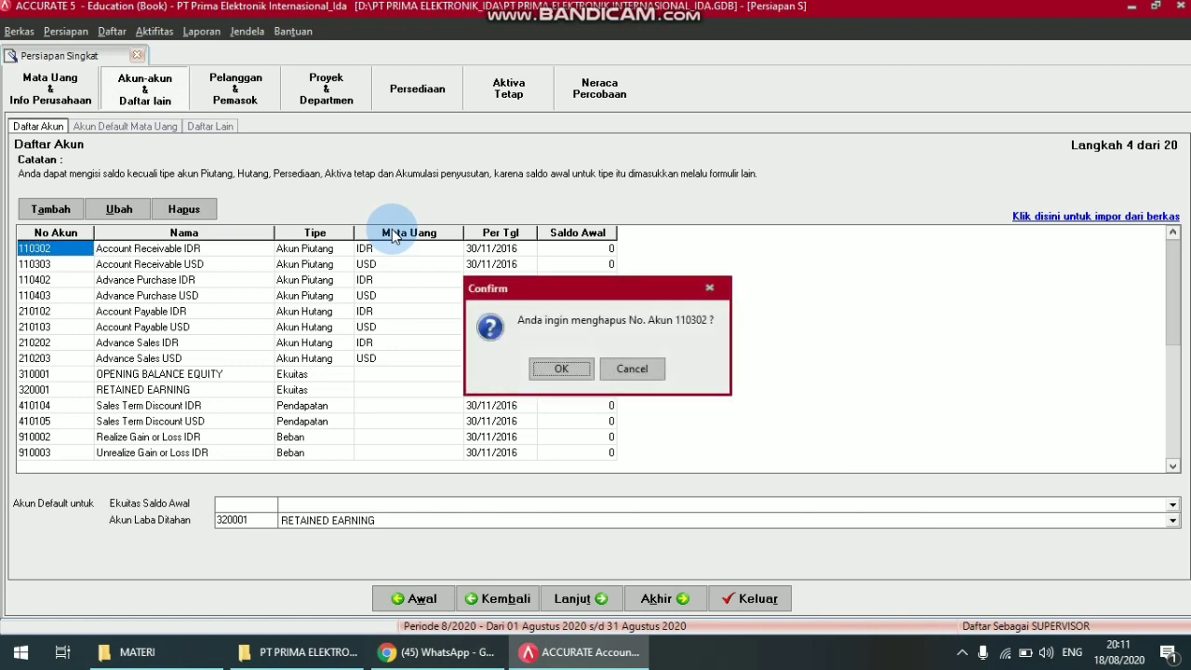
key("Return")
key("Return")
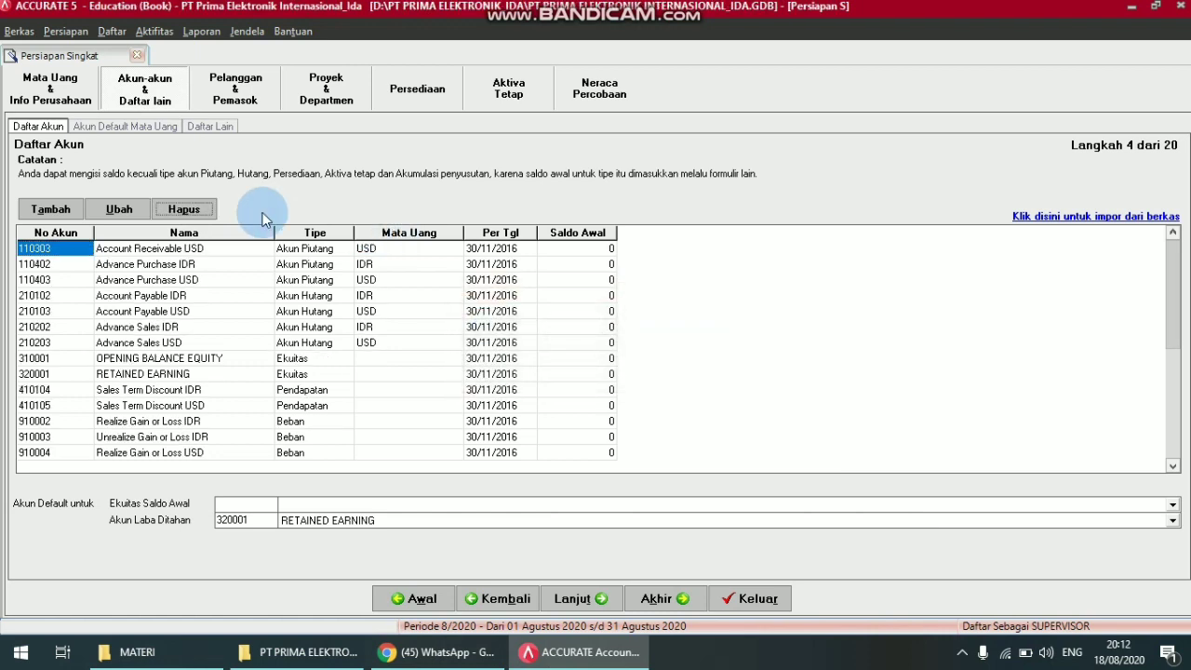
left_click(197, 211)
key("Return")
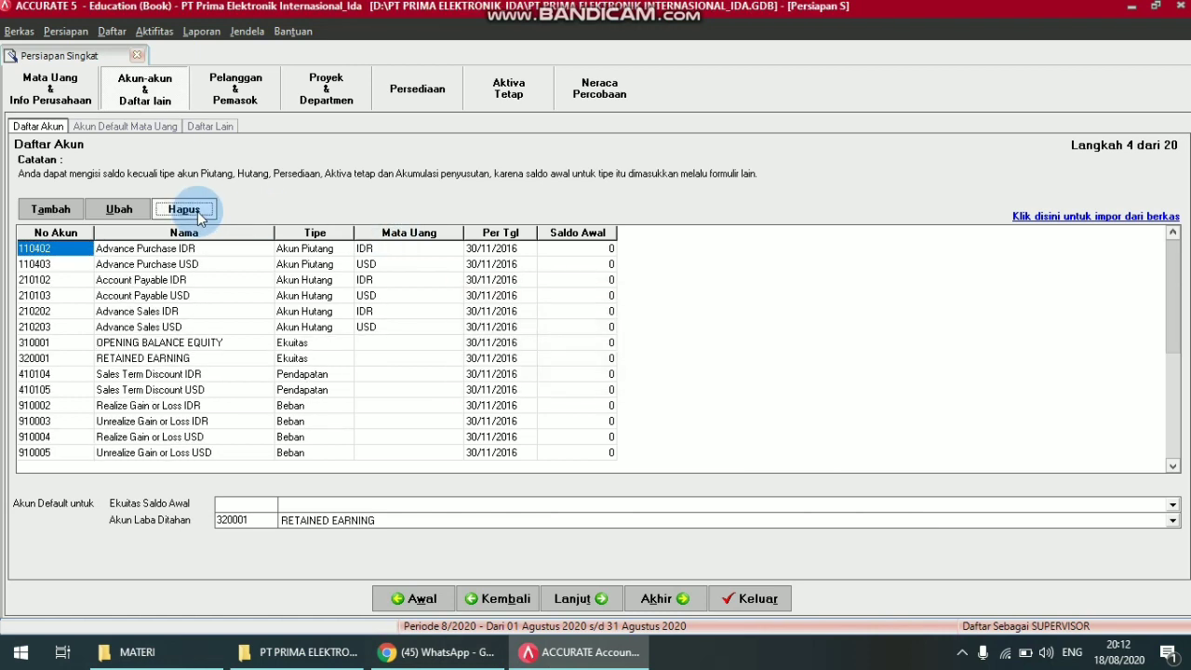
left_click(198, 210)
key("Return")
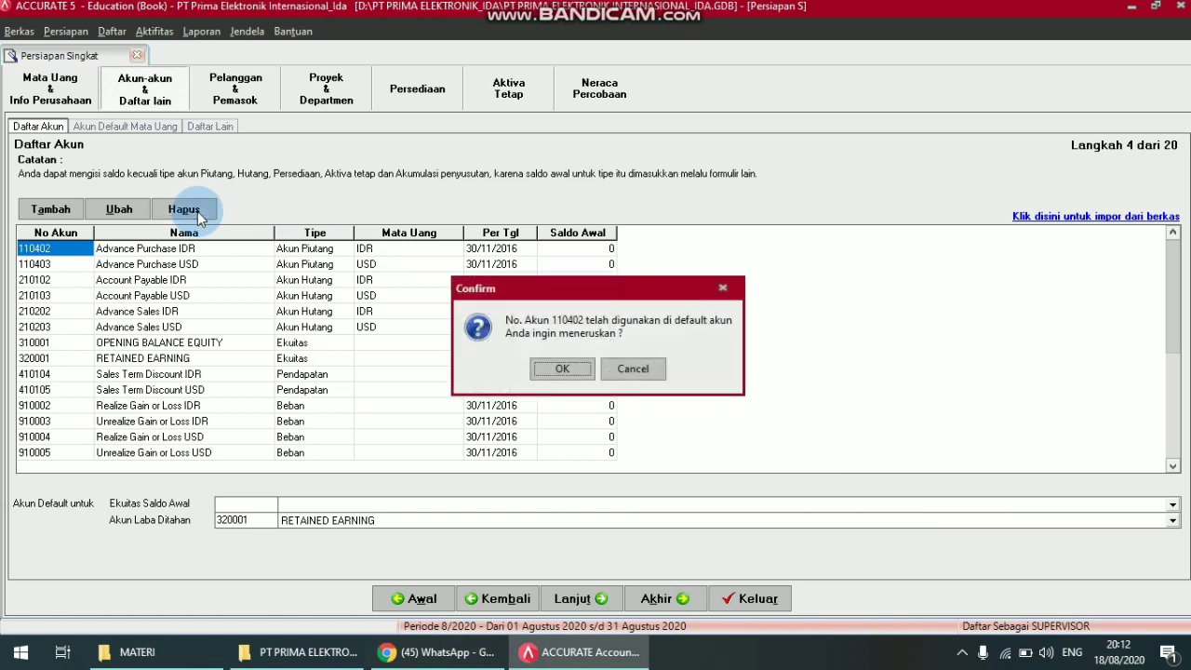
key("Return")
left_click(198, 211)
key("Return")
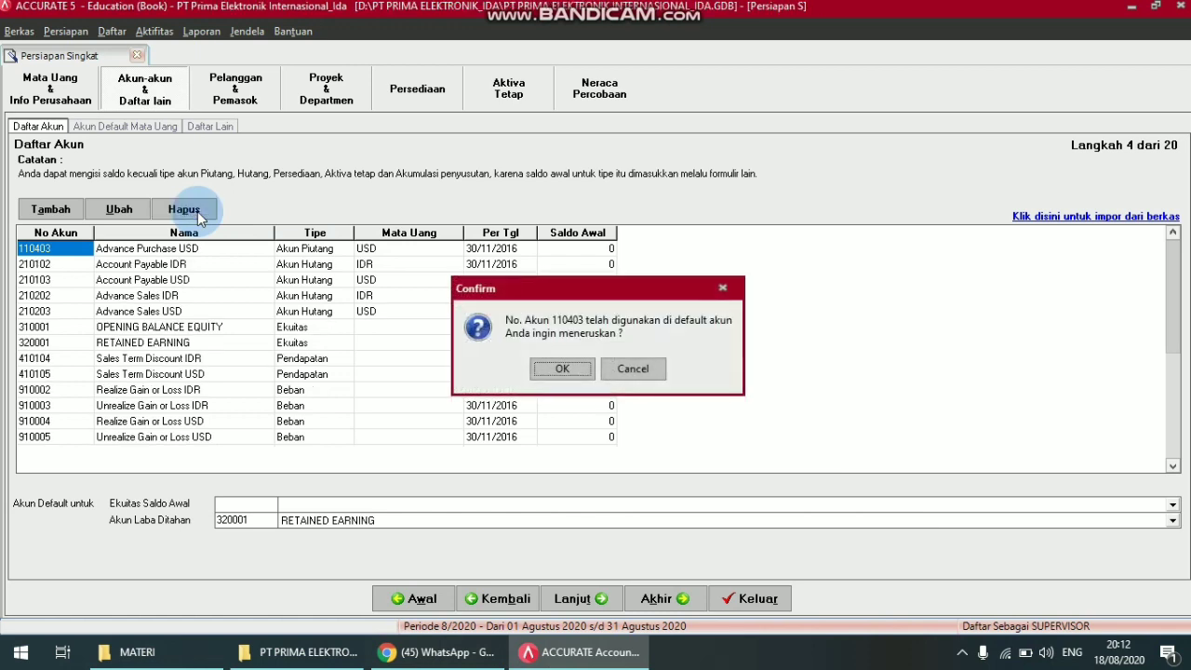
key("Return")
Delete payable accounts 210102, 210103, 210202, 210203 and the OPENING BALANCE EQUITY account
left_click(197, 210)
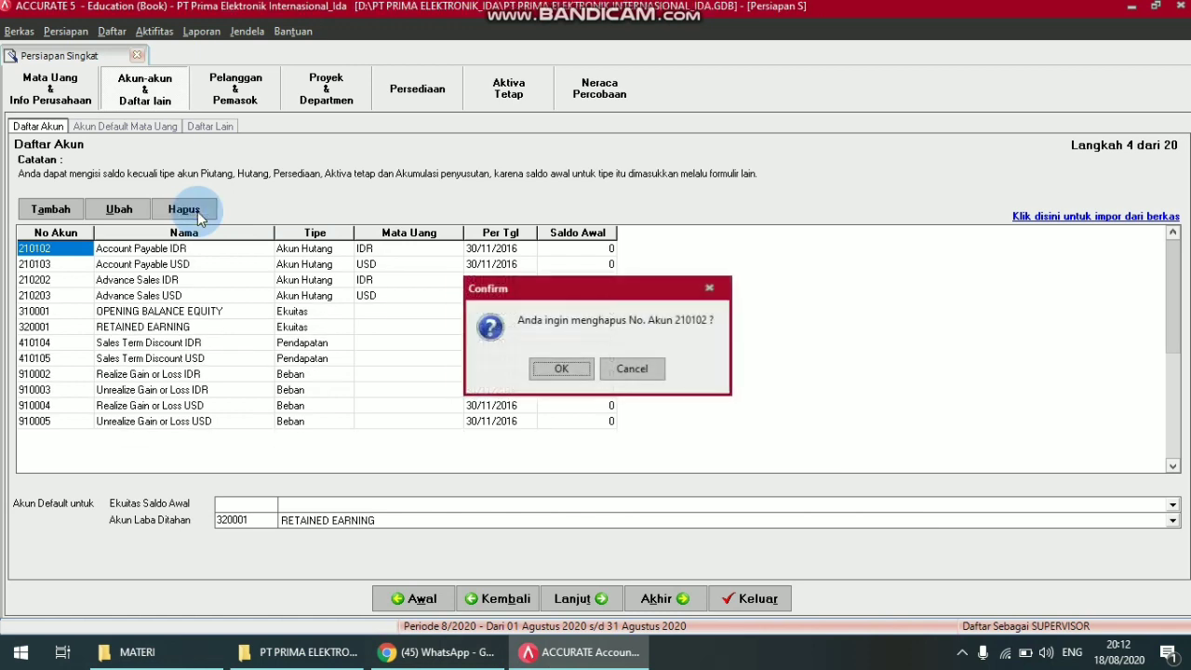
key("Return")
left_click(198, 210)
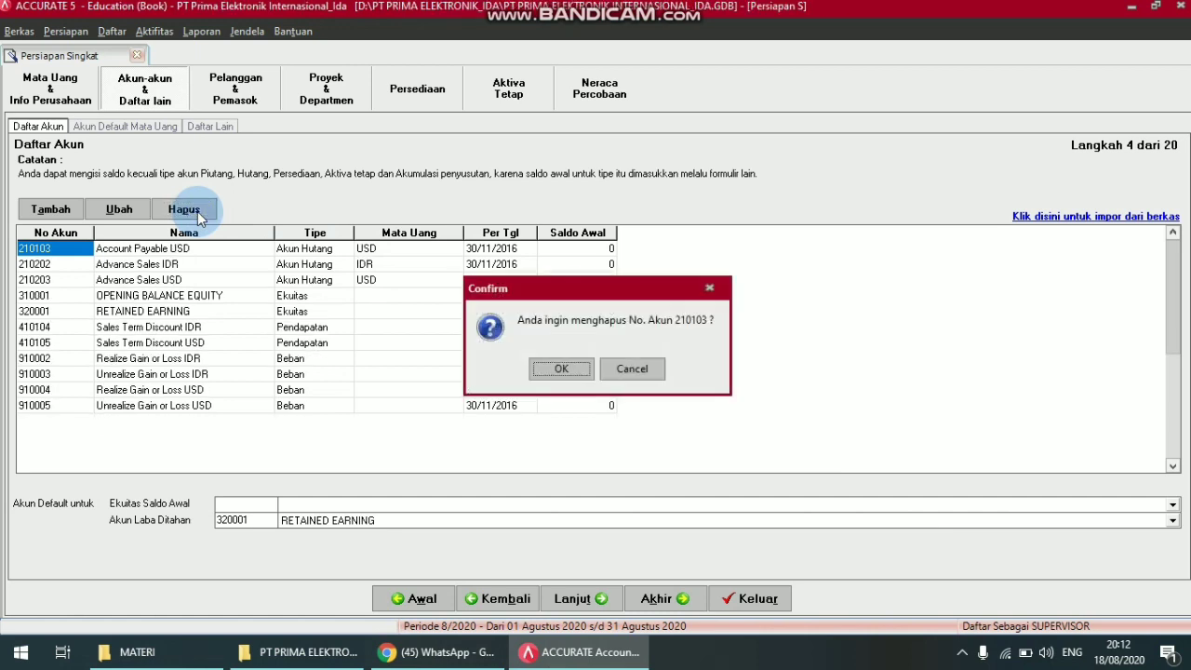
key("Return")
key("Return")
left_click(197, 210)
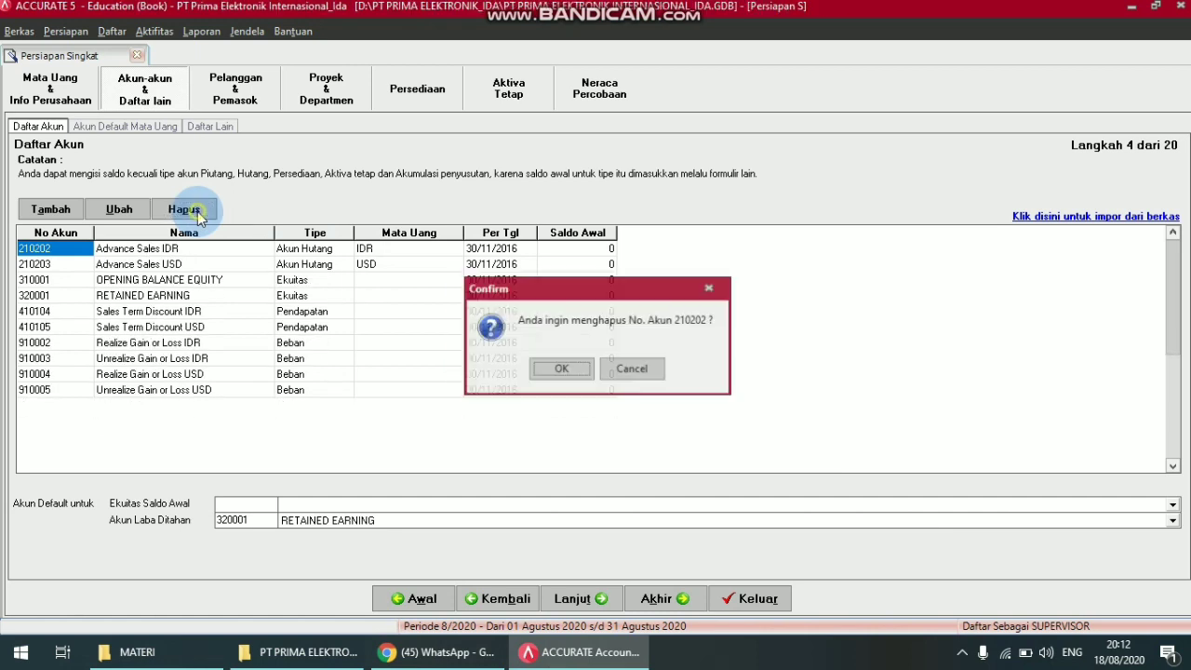
key("Return")
left_click(199, 215)
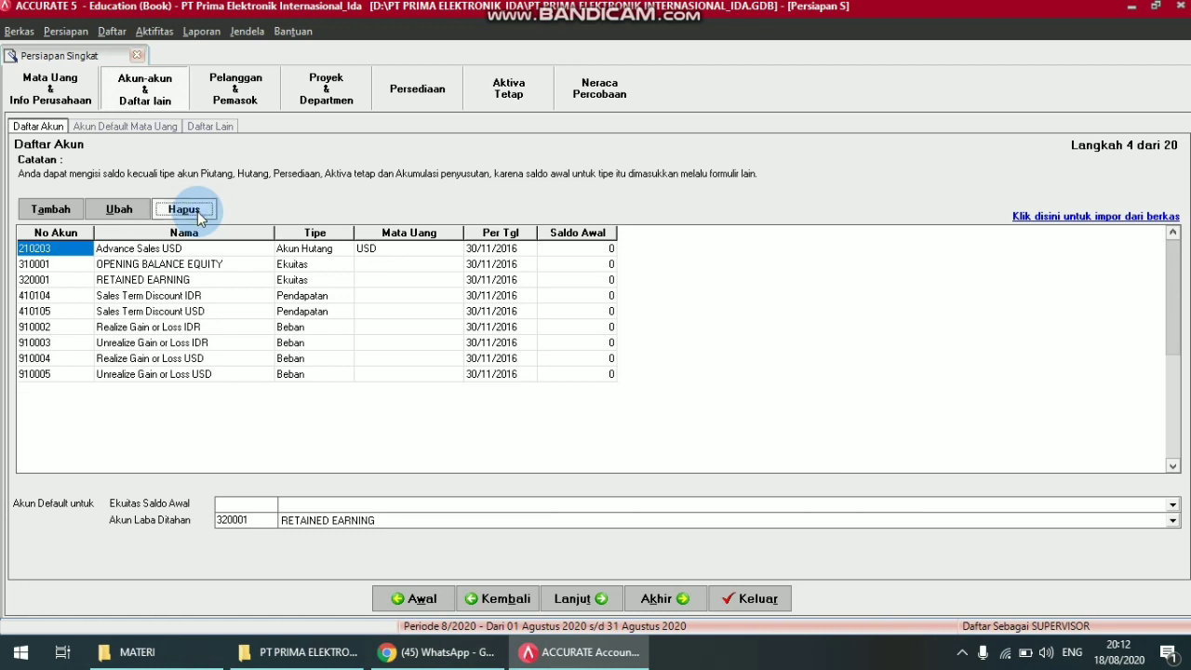
key("Return")
key("Return")
left_click(198, 213)
key("Return")
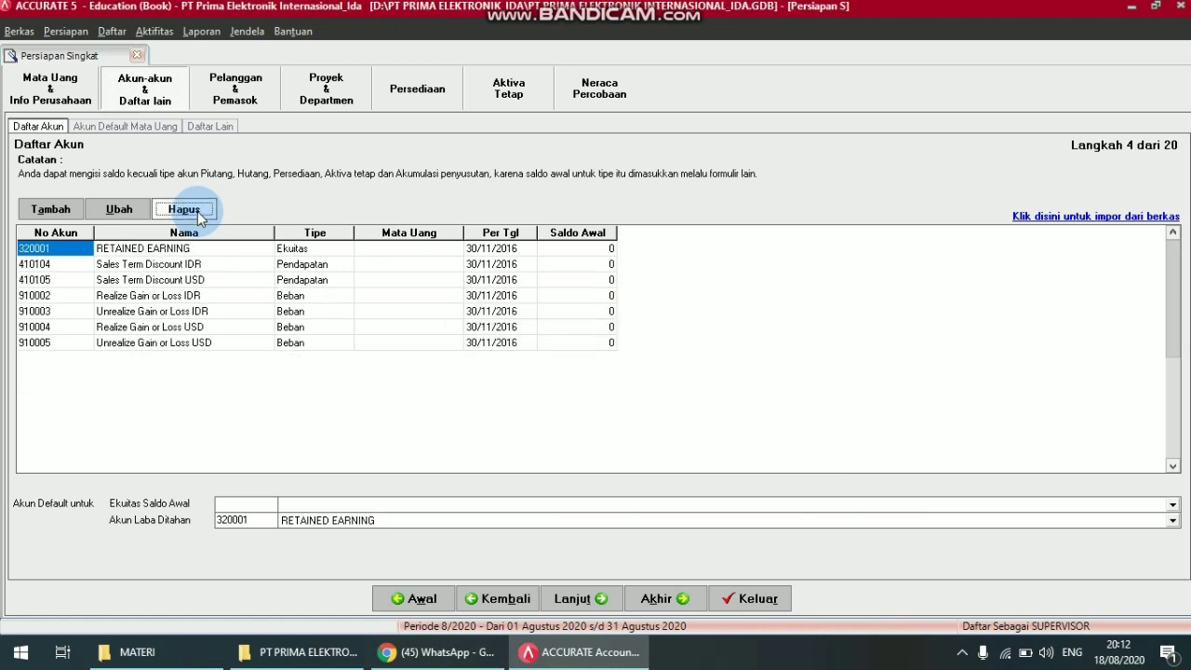
Delete sales discount accounts 410104, 410105 and gain/loss accounts 910002 through 910005
left_click(45, 265)
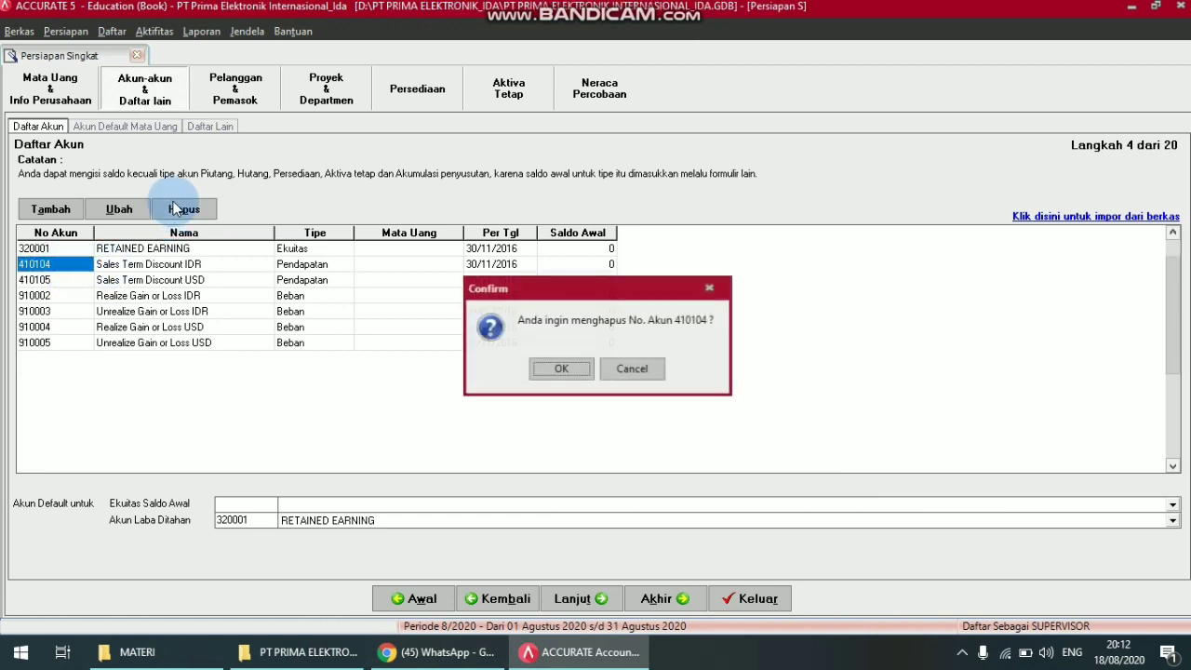
key("Return")
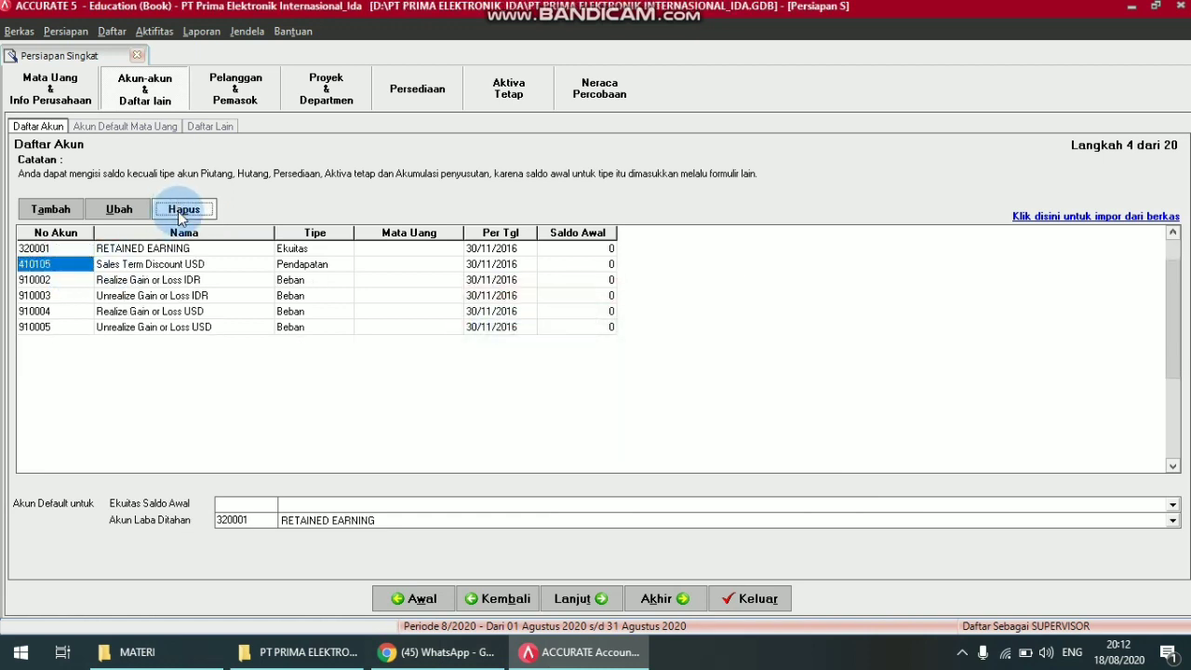
left_click(183, 210)
key("Return")
key("Return")
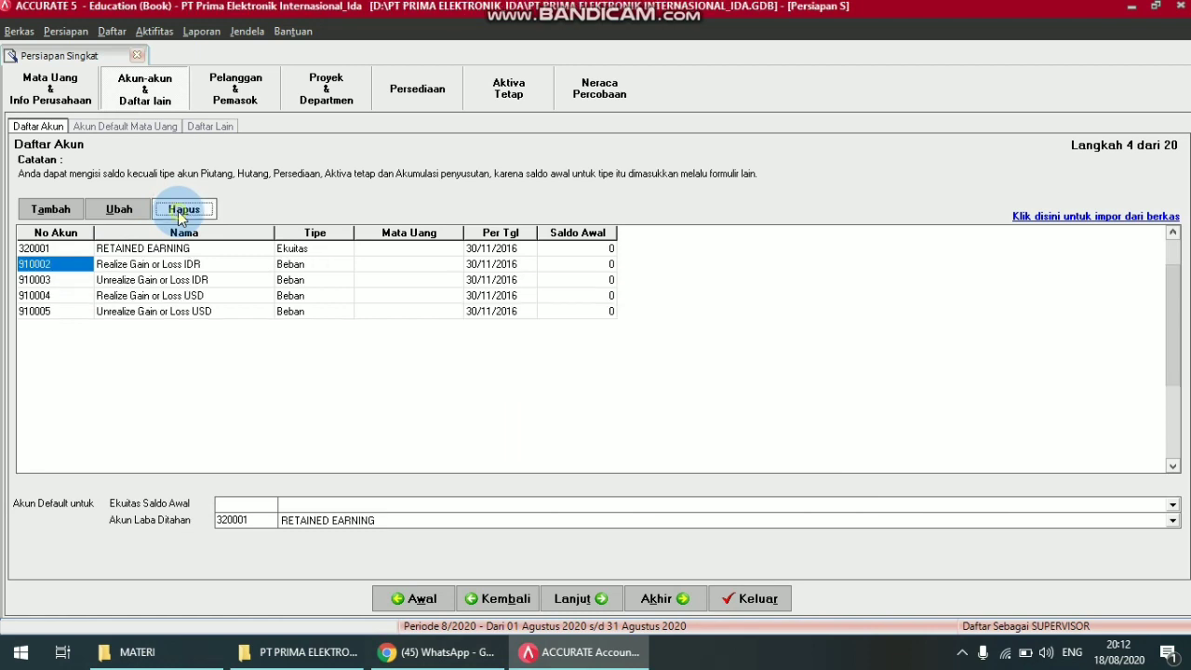
left_click(182, 210)
key("Return")
key("Return")
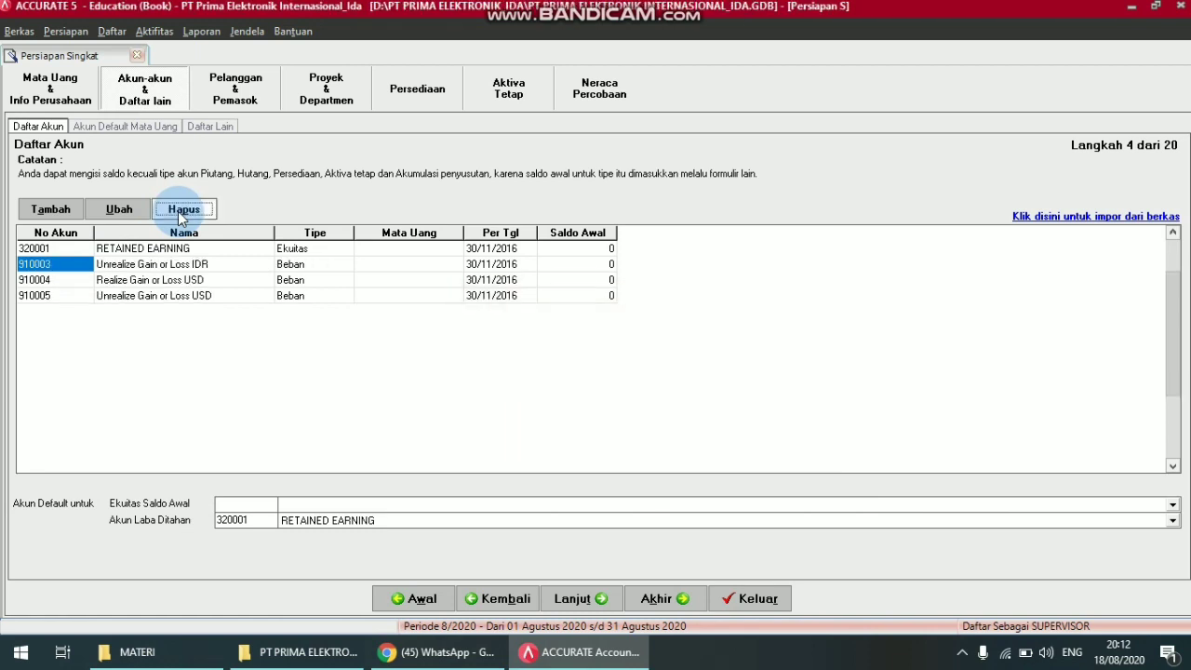
left_click(182, 211)
key("Return")
key("Return")
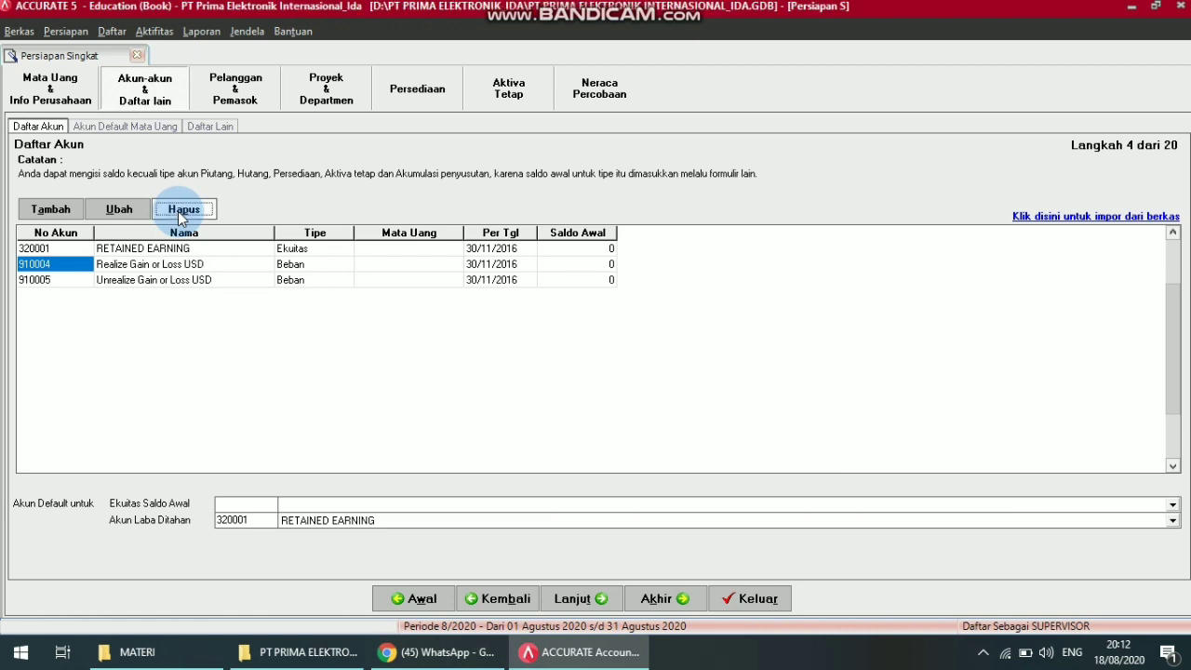
left_click(179, 213)
key("Return")
key("Return")
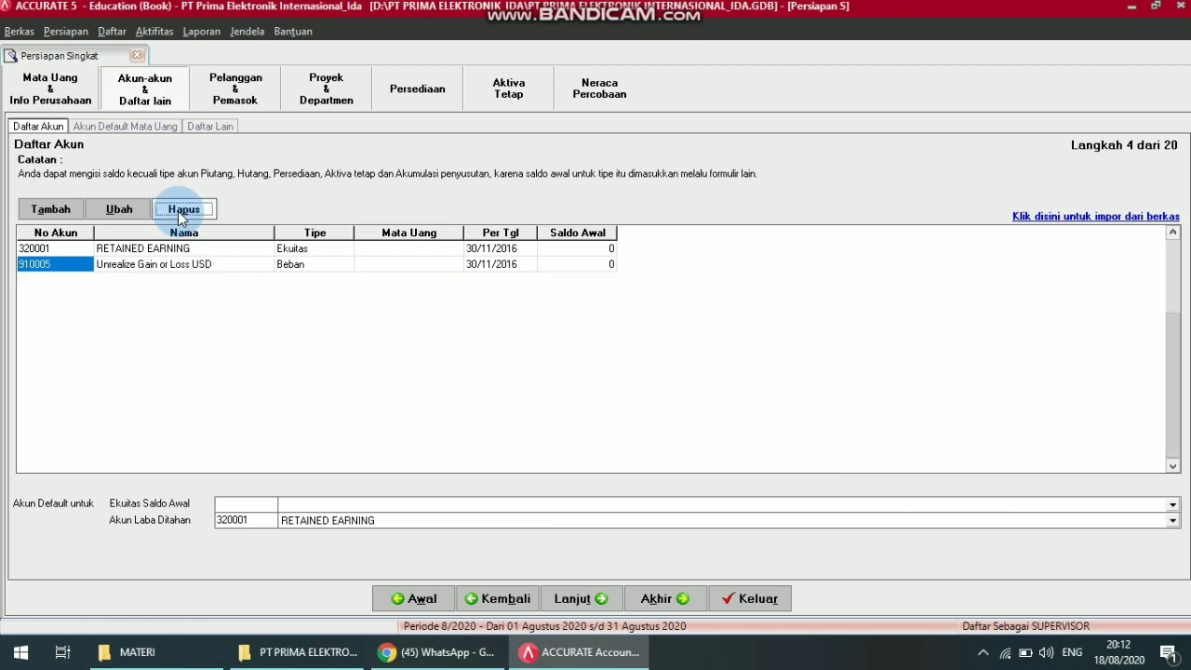
left_click(182, 210)
key("Return")
key("Return")
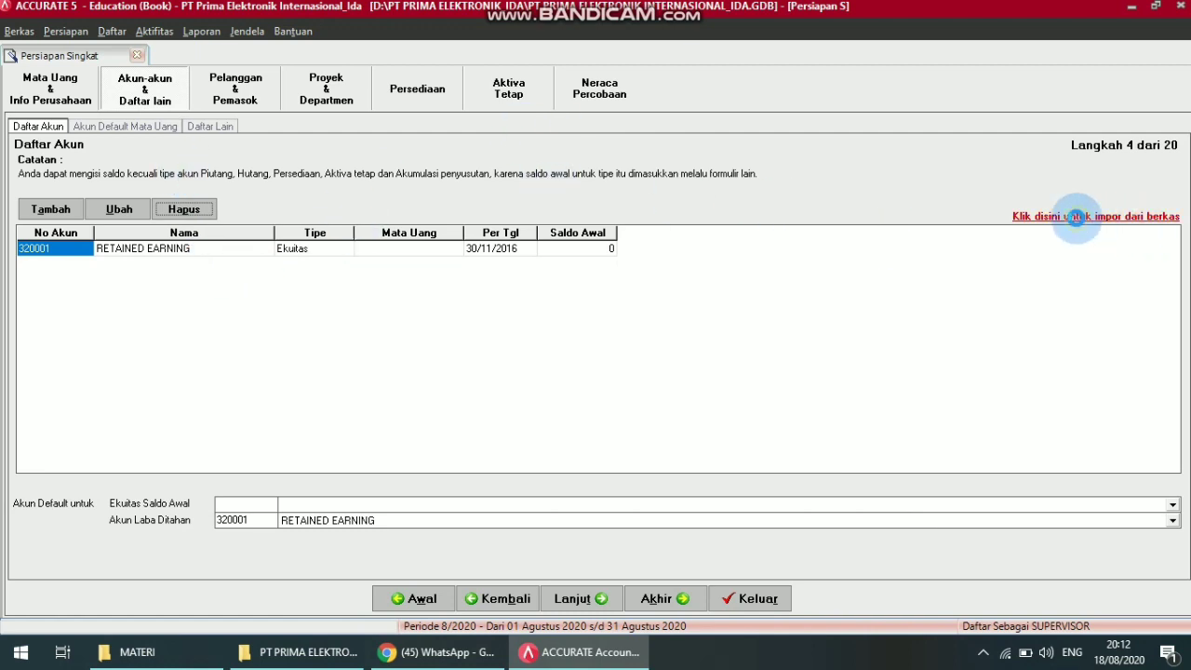
Choose the Excel file 'DAFTAR AKUN PT PRIMA ELEKTRONIK INTERNASIONAL.xls' as the account import source
left_click(1077, 216)
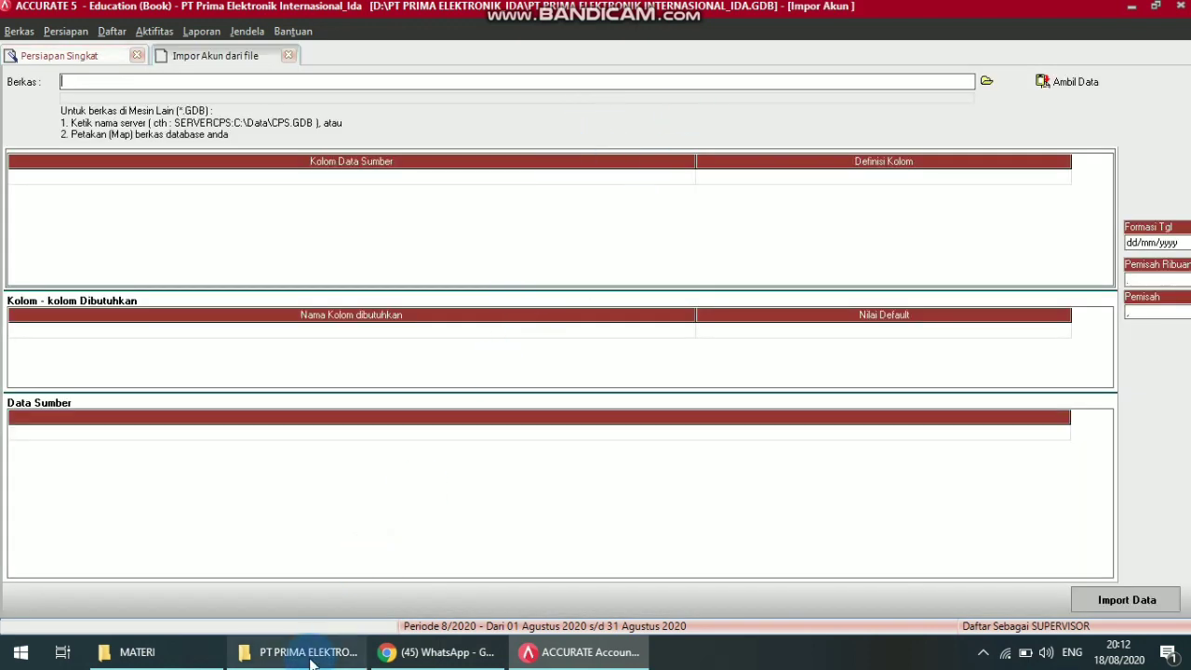
key("alt+Tab")
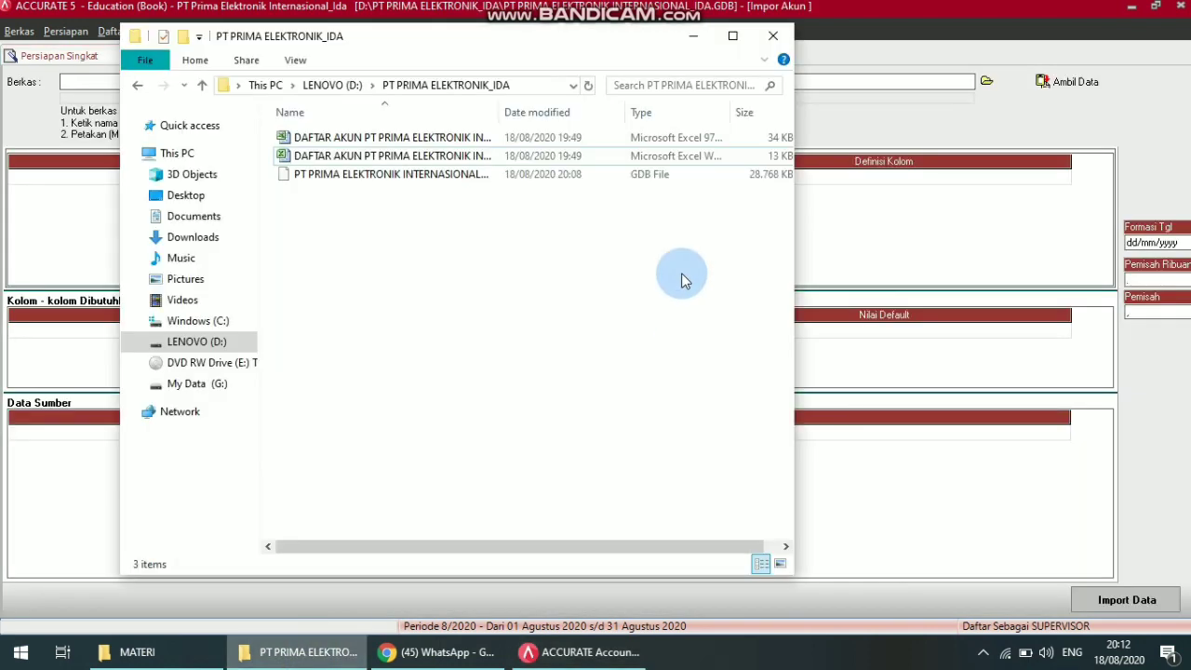
left_click(693, 39)
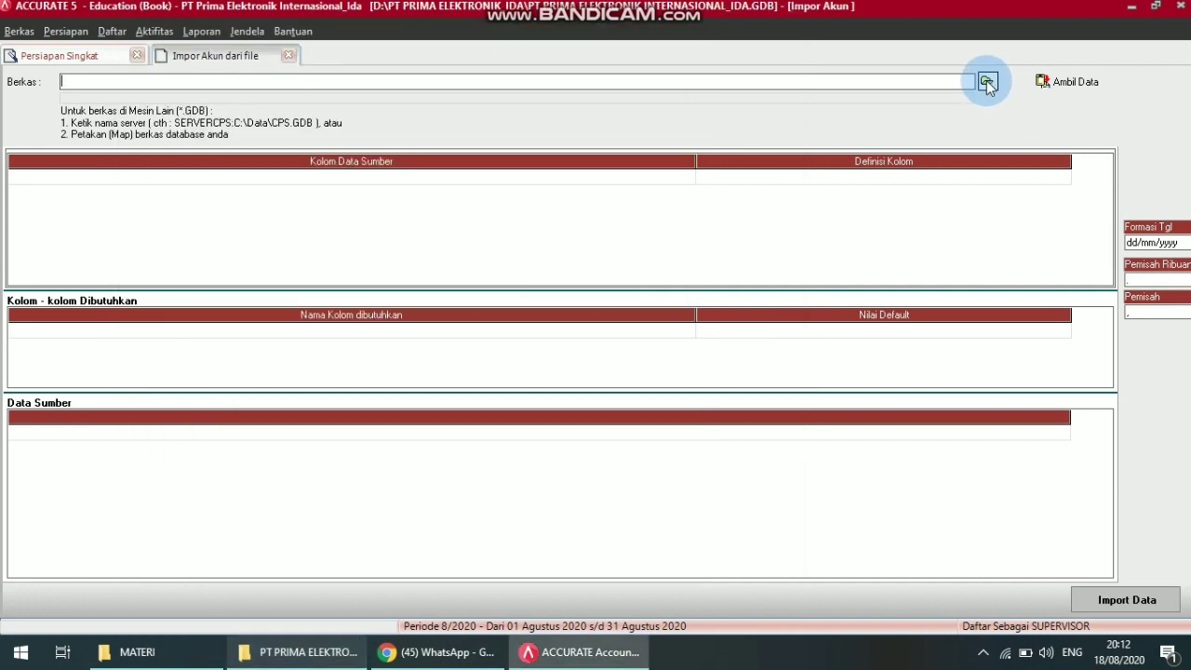
left_click(987, 81)
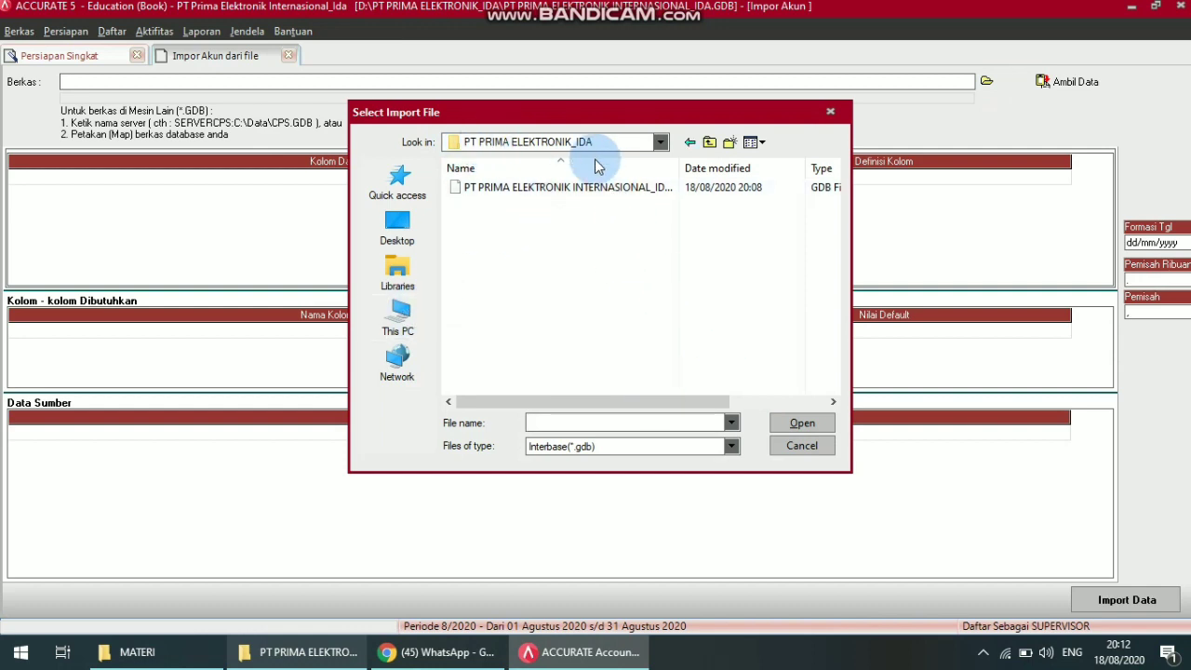
left_click(731, 447)
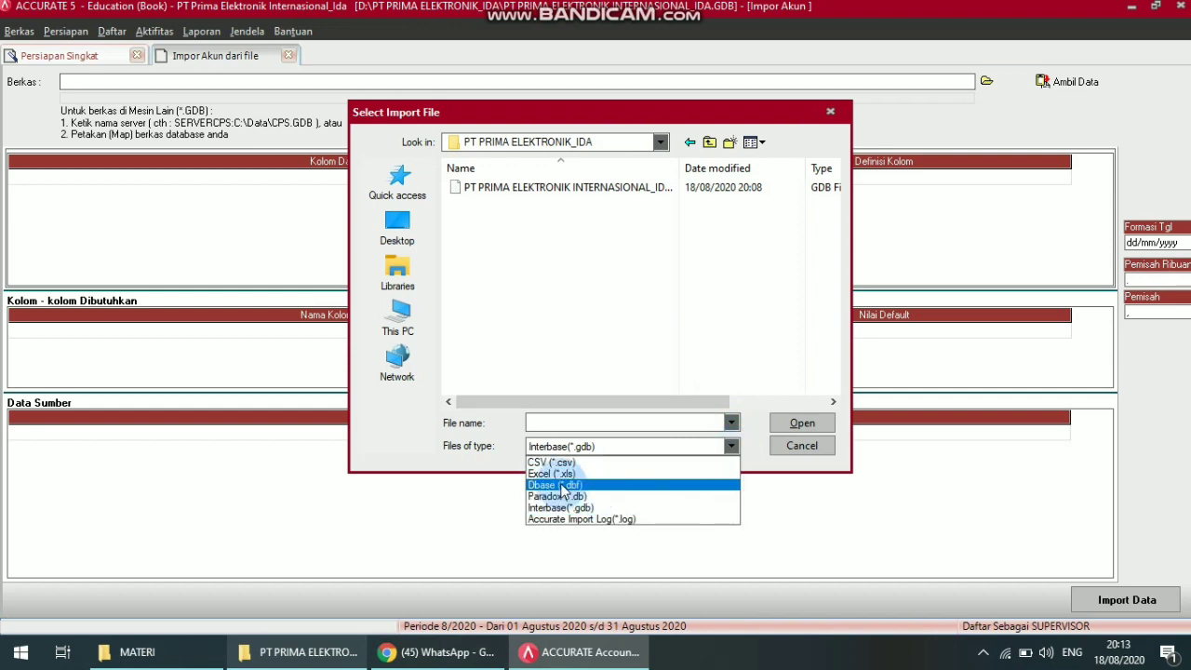
left_click(558, 474)
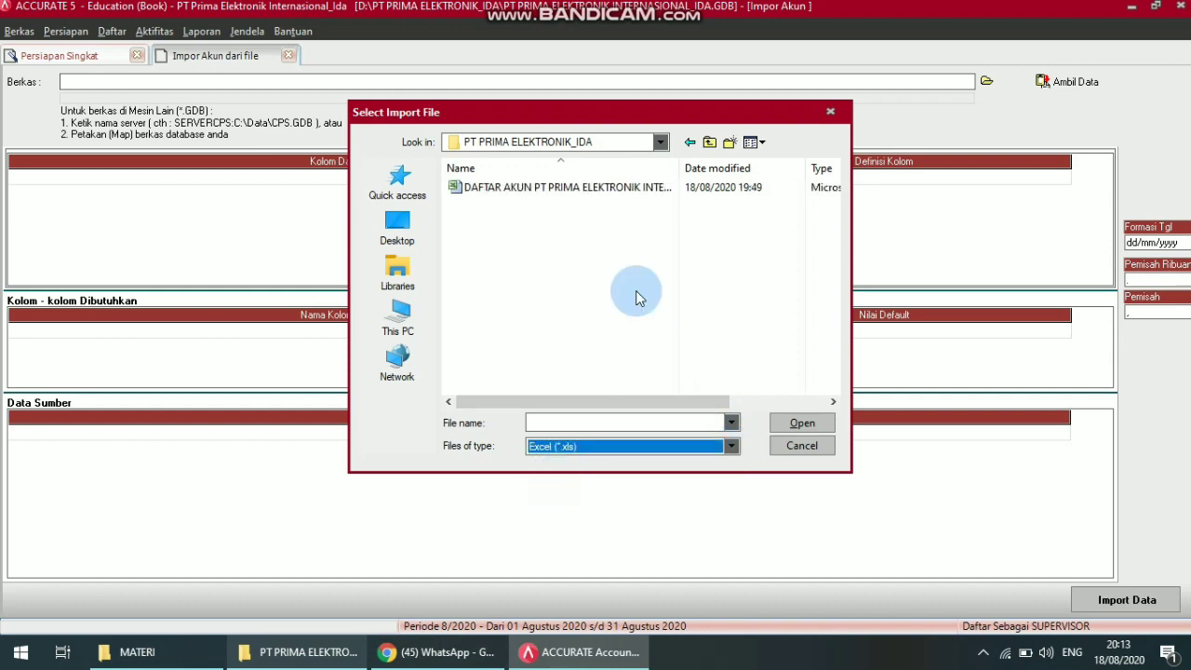
left_click(616, 188)
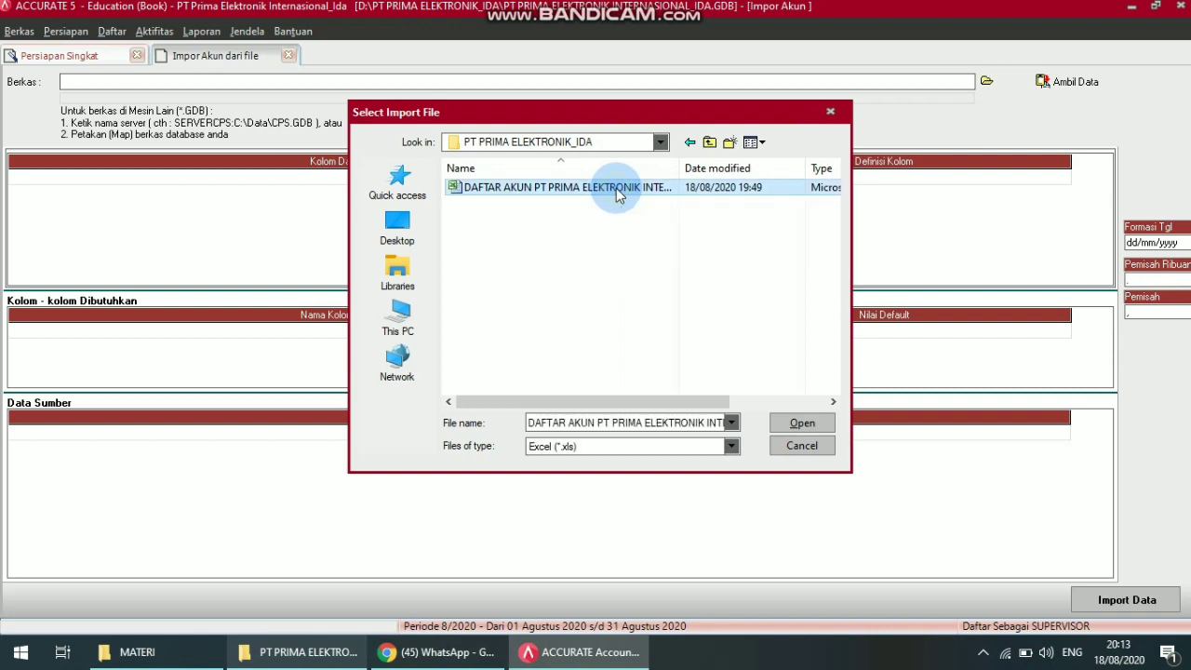
left_click(795, 426)
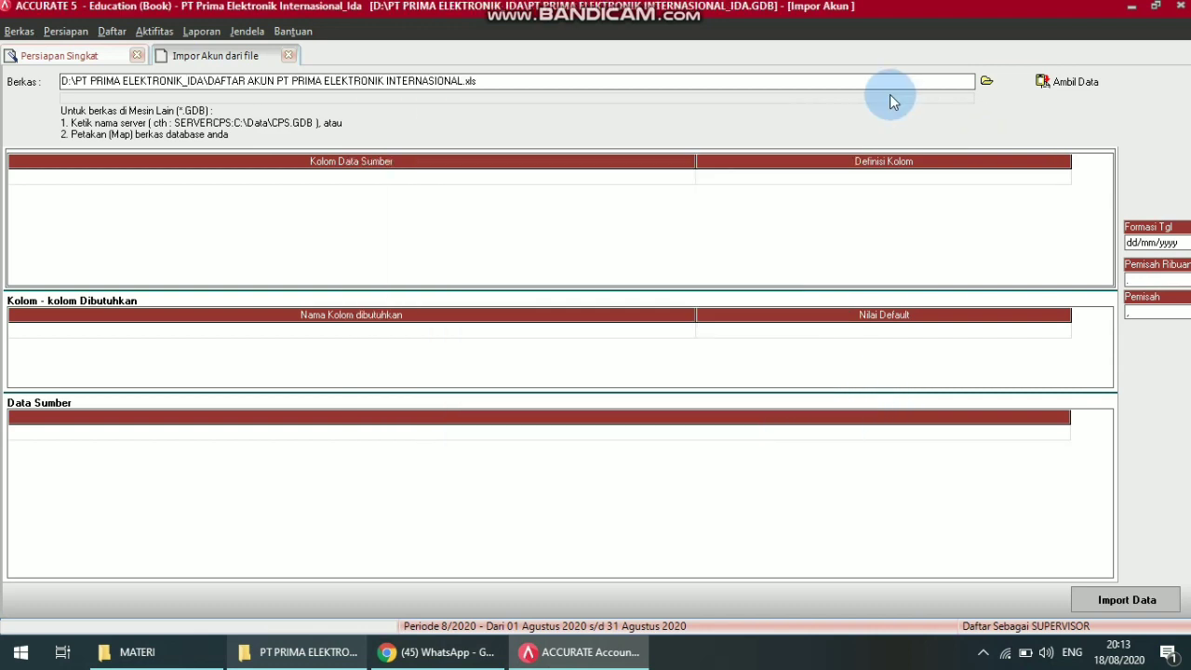
Load the spreadsheet into the import preview and remove its header row
left_click(1060, 86)
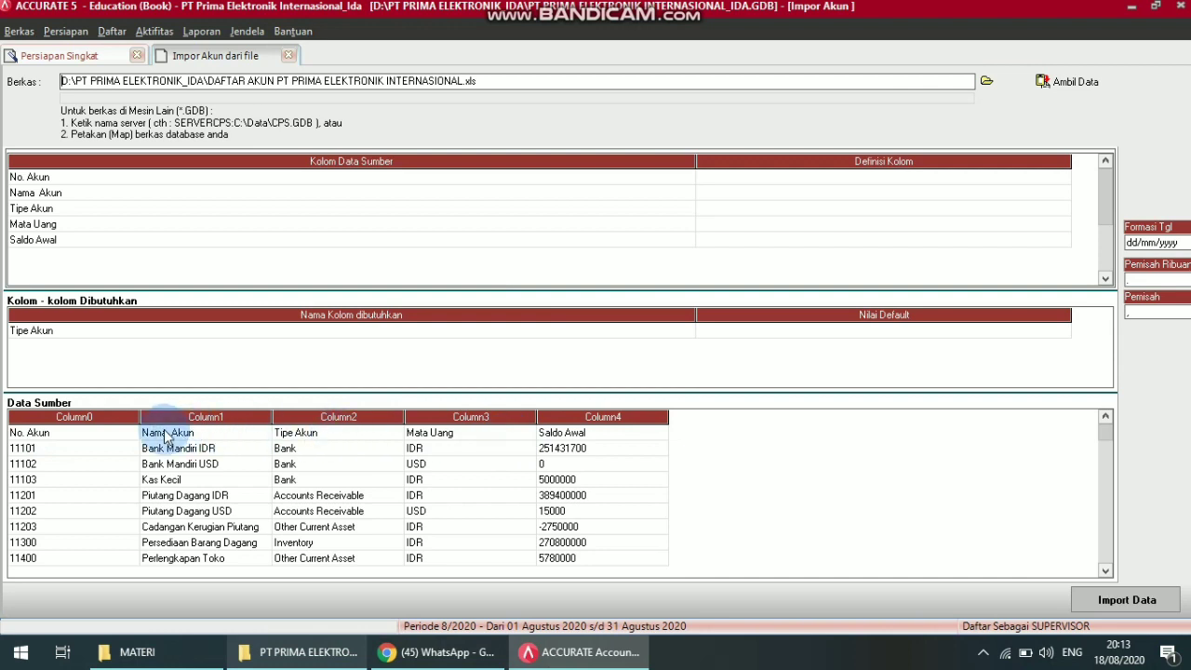
right_click(103, 439)
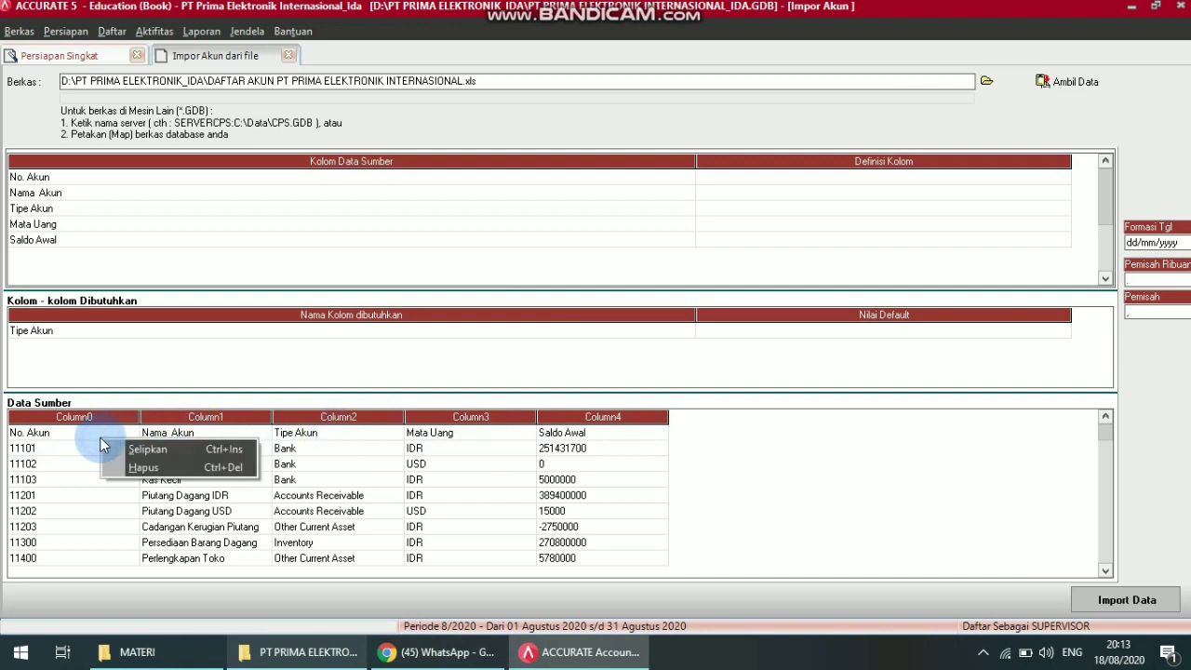
left_click(140, 468)
left_click(561, 368)
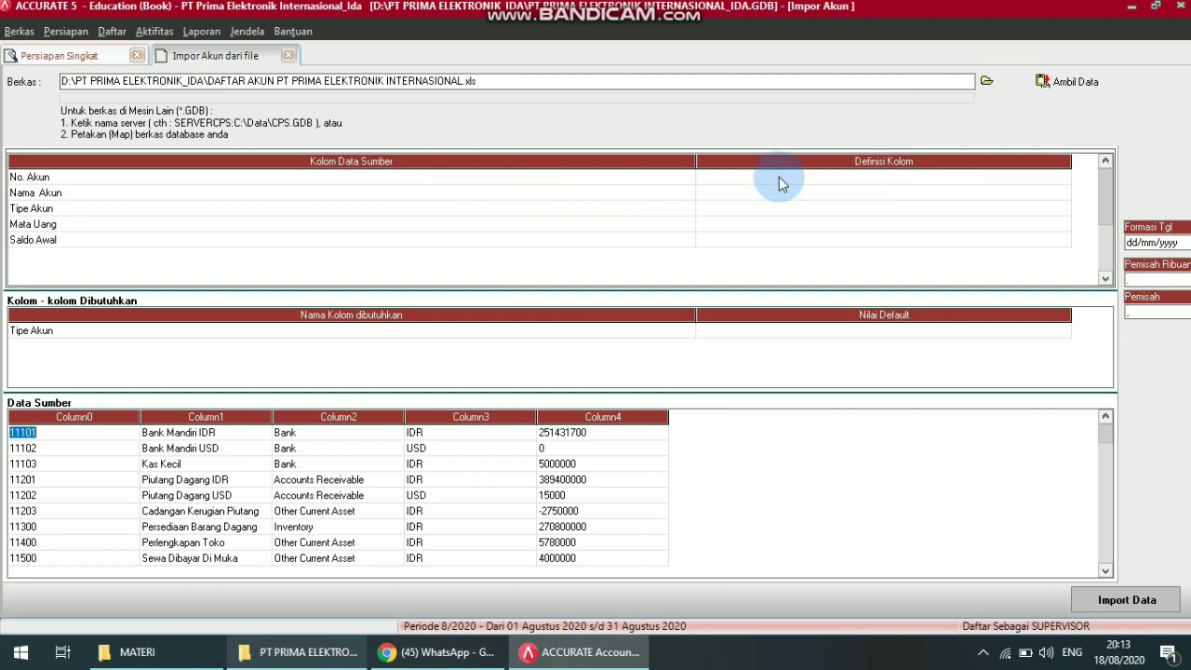
Map the first source column to No. Akun and the second to Nama Akun
left_click(896, 181)
left_click(1052, 175)
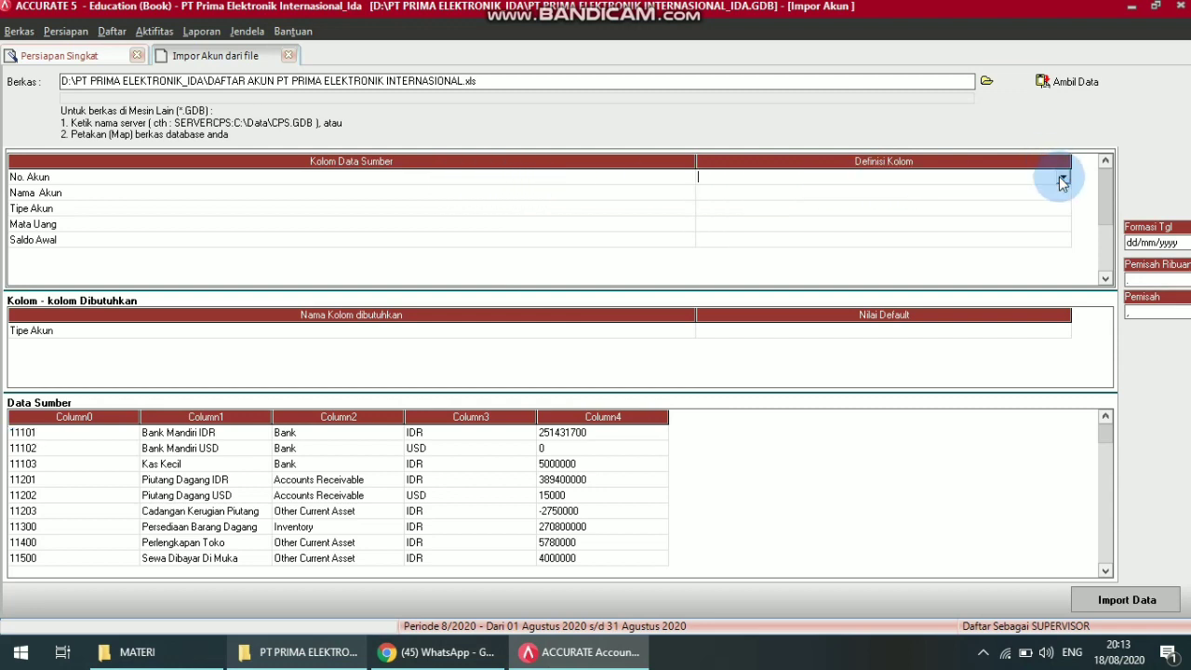
left_click(1063, 177)
left_click(811, 226)
left_click(742, 214)
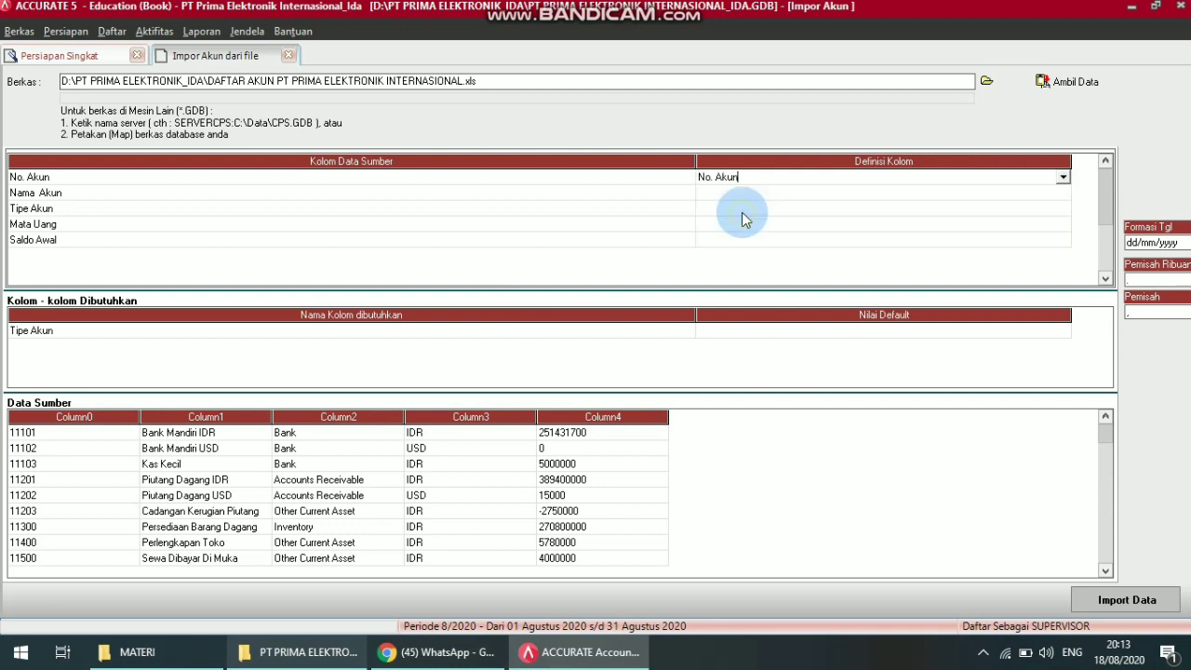
left_click(1024, 192)
left_click(1060, 192)
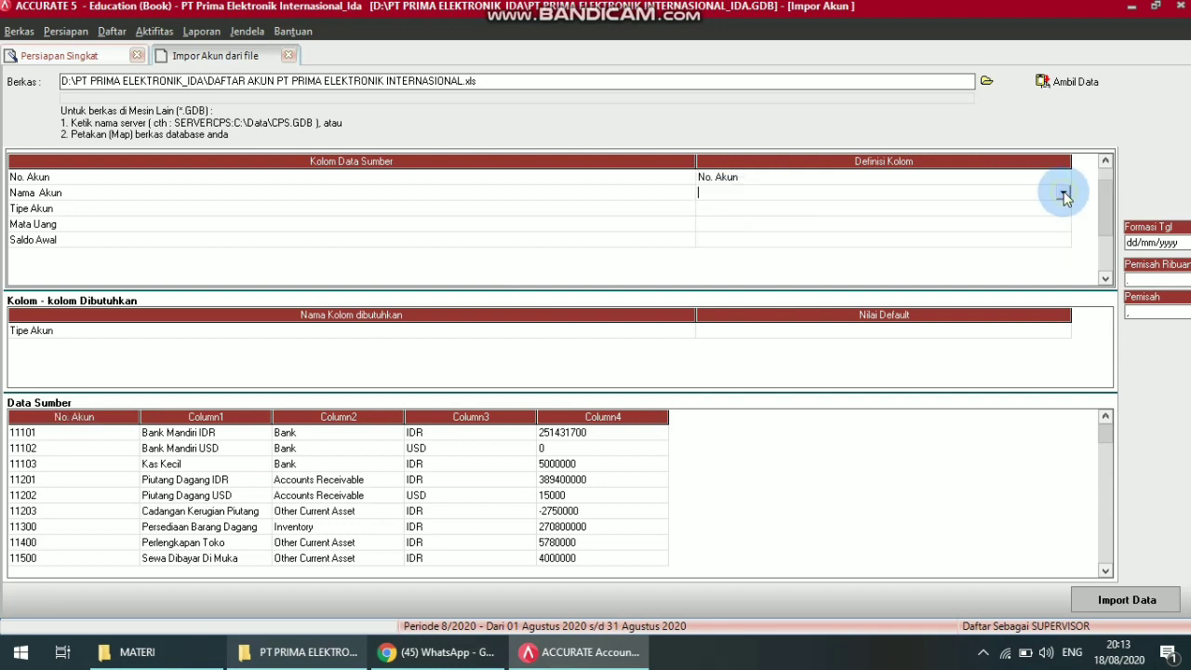
left_click(1062, 194)
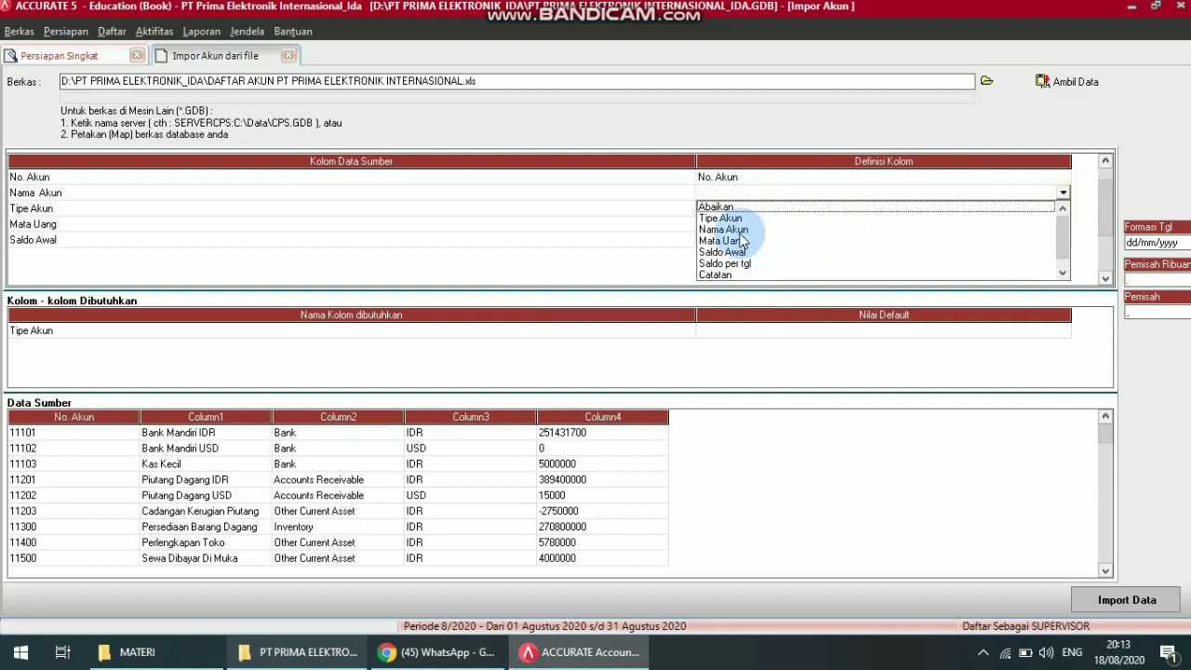
left_click(724, 229)
left_click(837, 208)
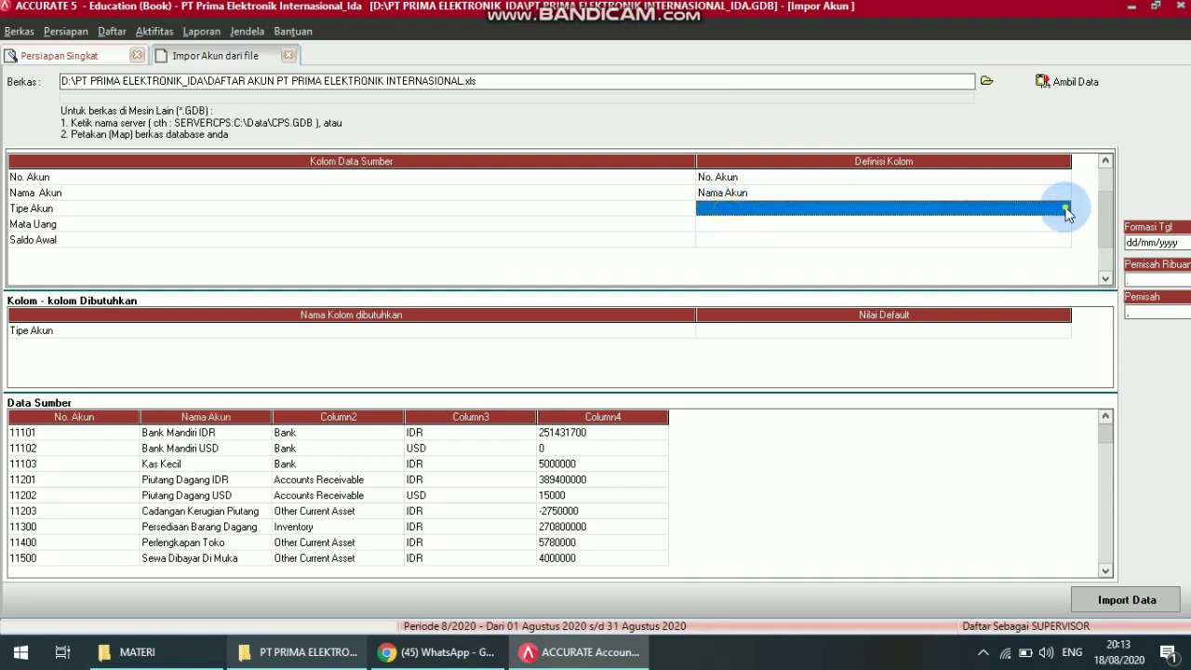
left_click(1066, 212)
Map the Tipe Akun column, matching Bank to Kas/Bank and Accounts Receivable to Akun Piutang
left_click(1062, 208)
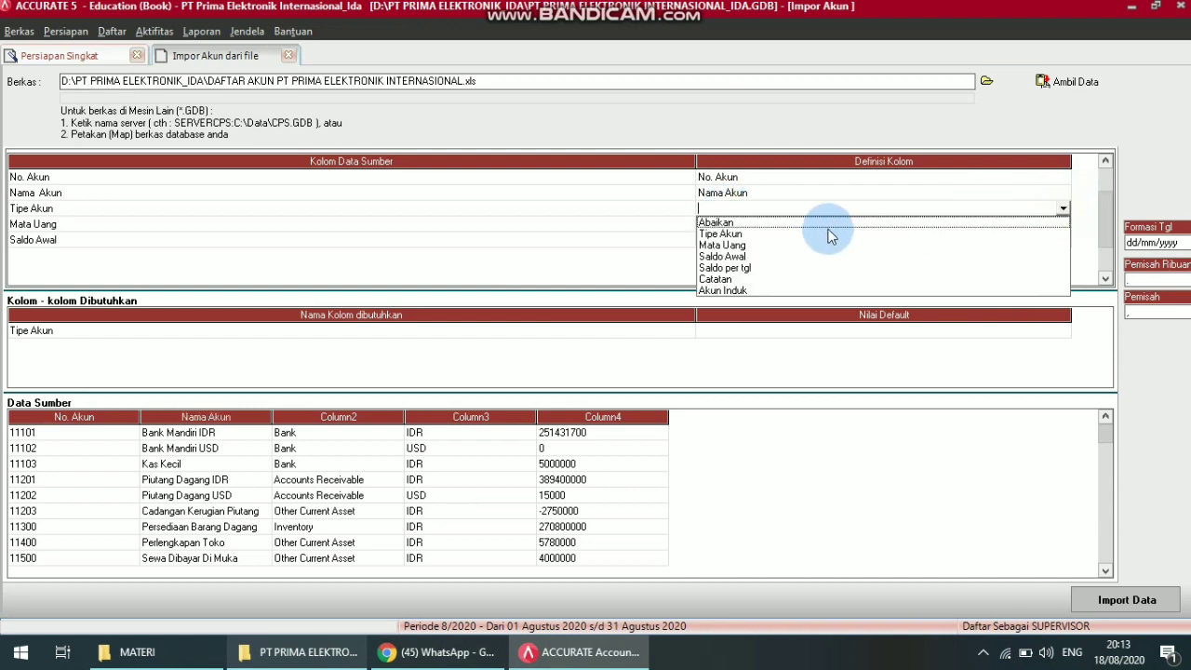
left_click(774, 234)
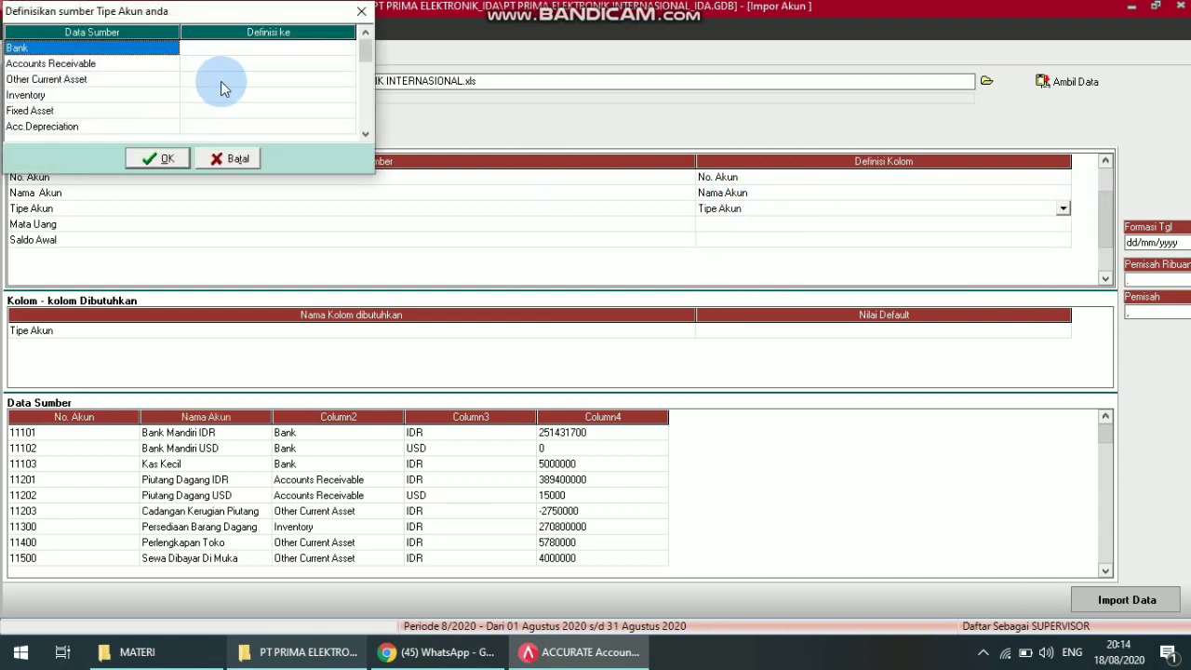
left_click(199, 47)
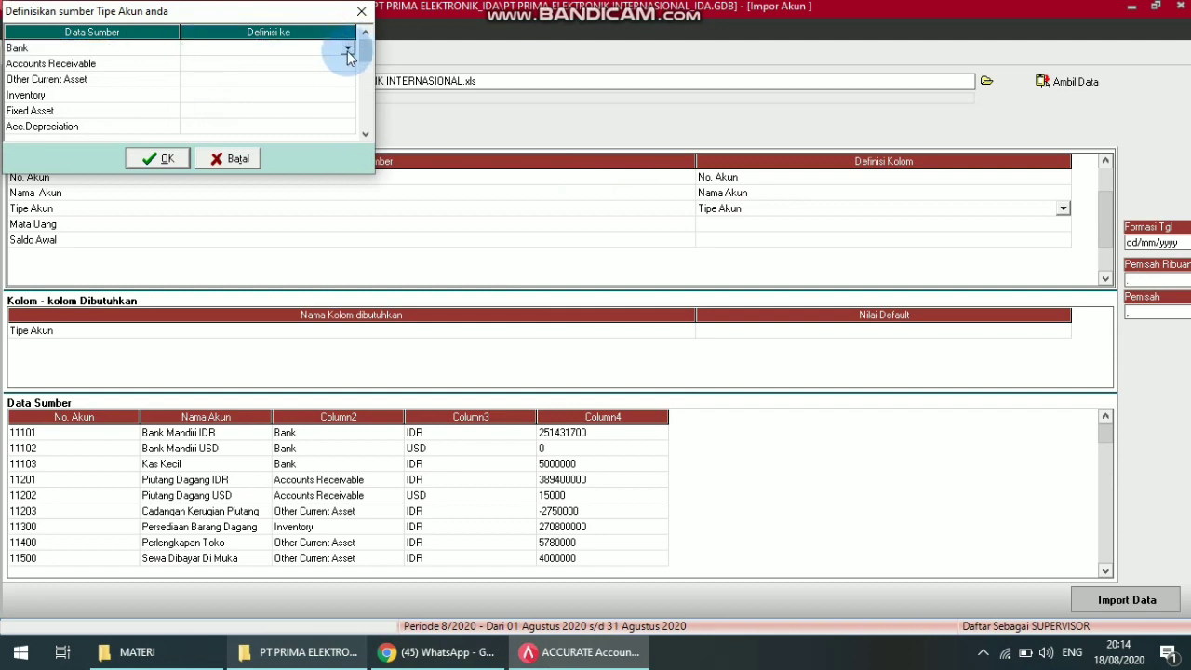
left_click_drag(297, 14, 499, 119)
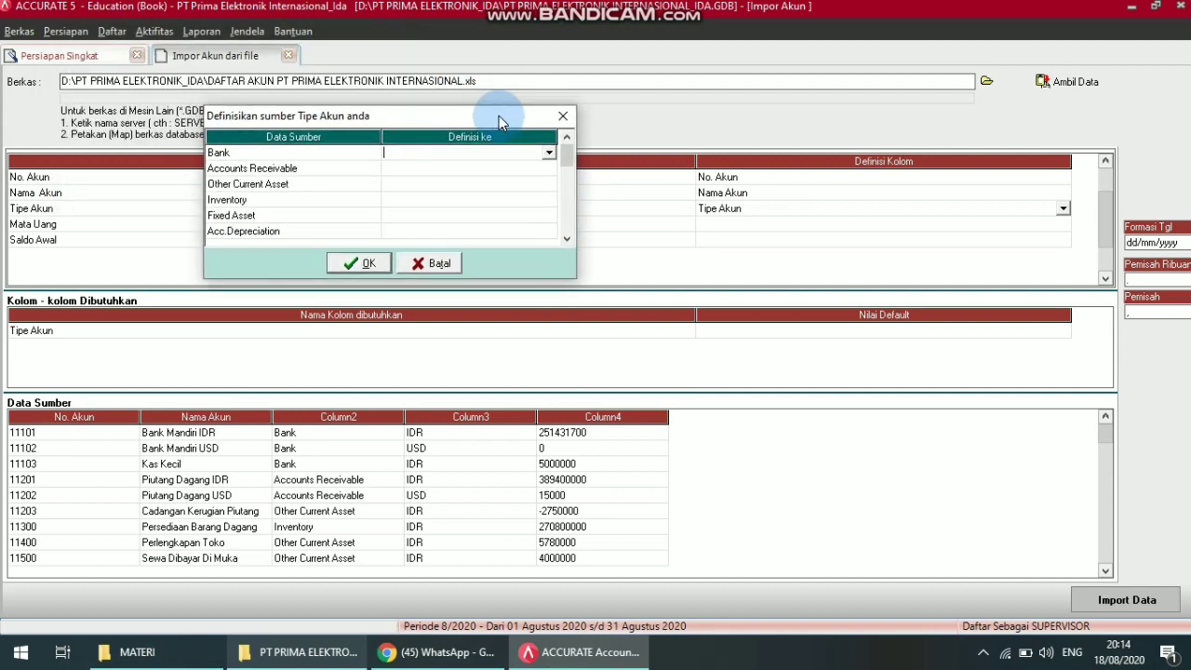
left_click(549, 154)
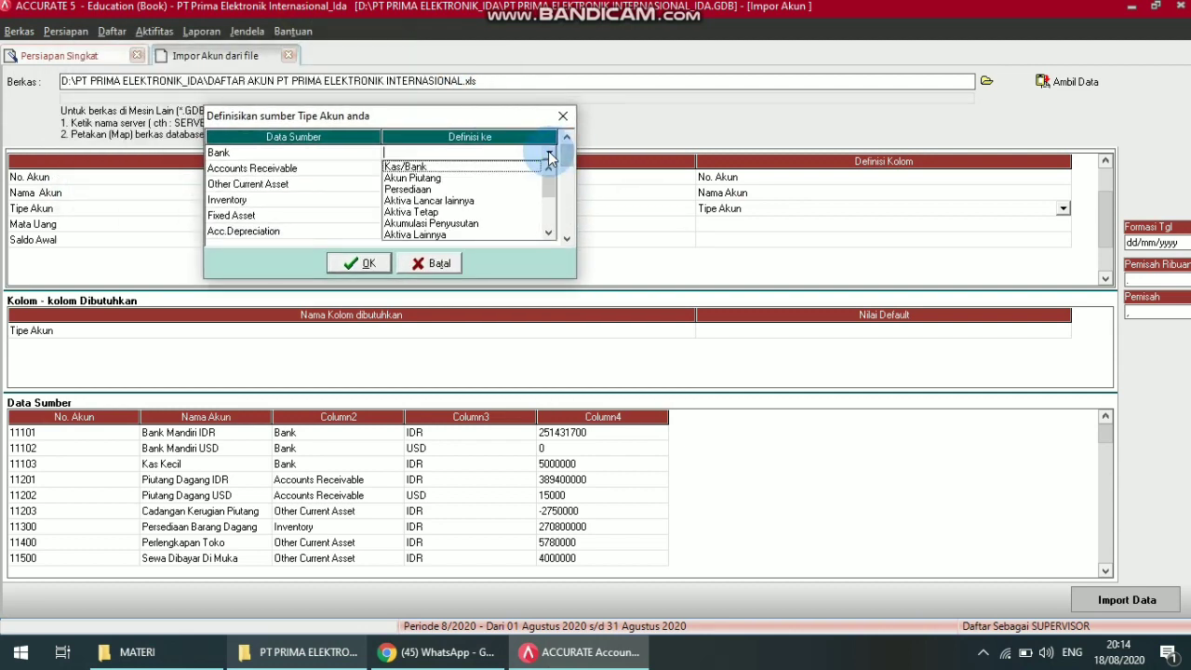
left_click(436, 169)
left_click(444, 167)
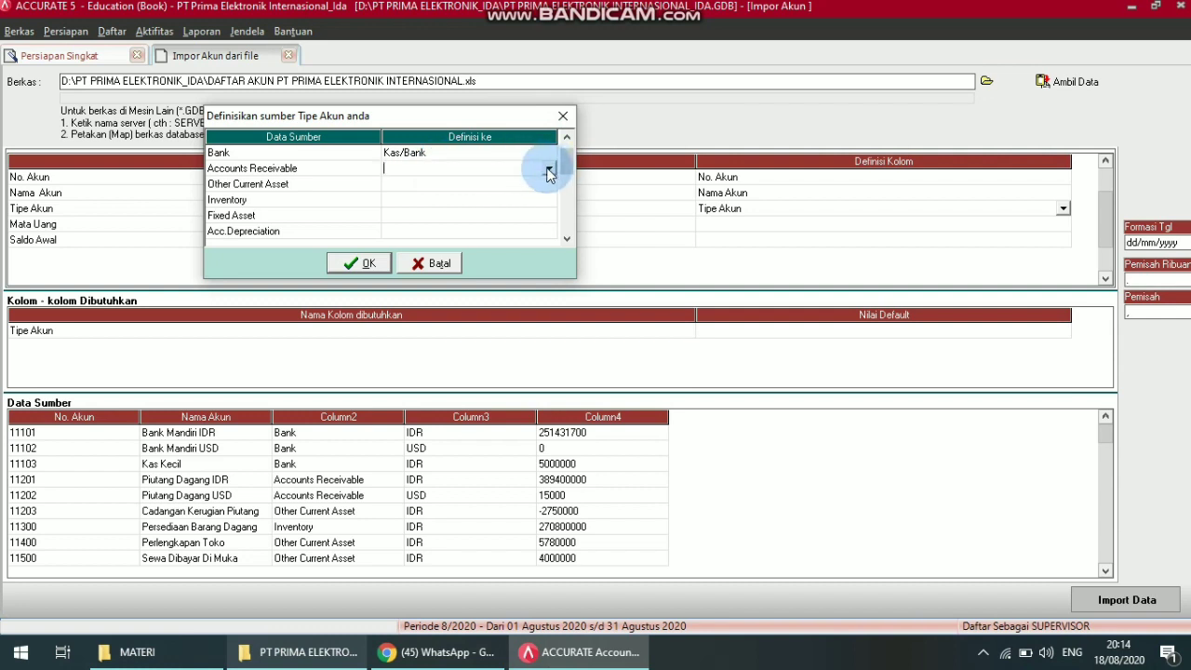
left_click(549, 170)
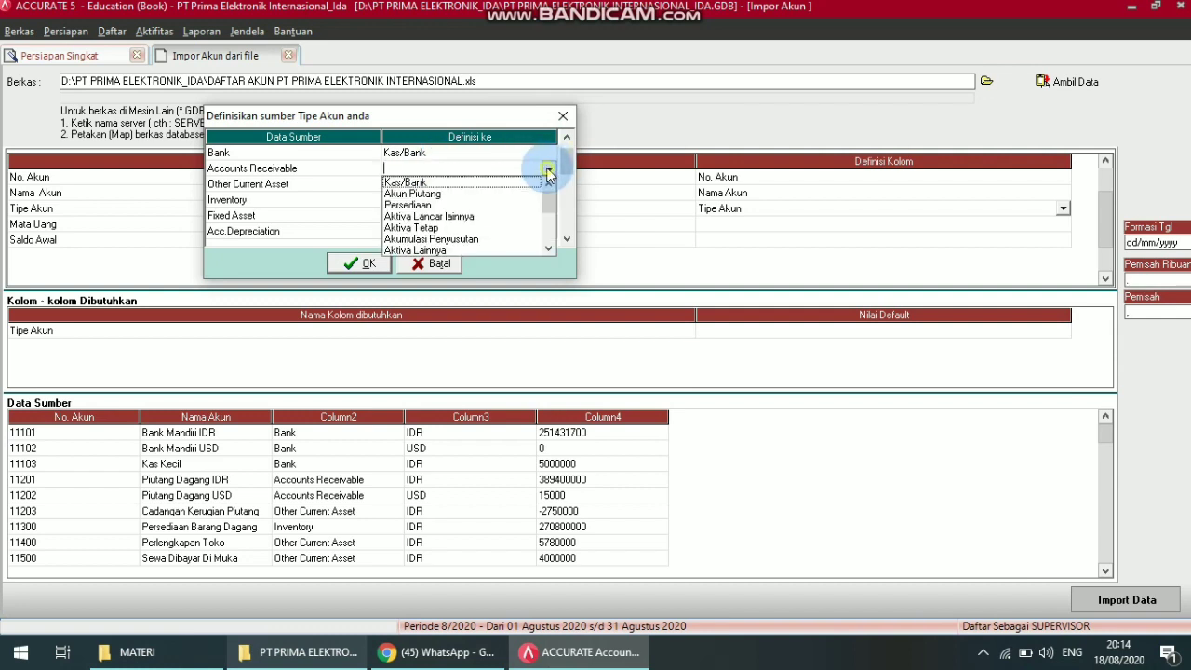
left_click(452, 194)
Match Other Current Asset to Aktiva Lancar lainnya and Inventory to Persediaan
left_click(495, 186)
left_click(545, 183)
left_click(549, 184)
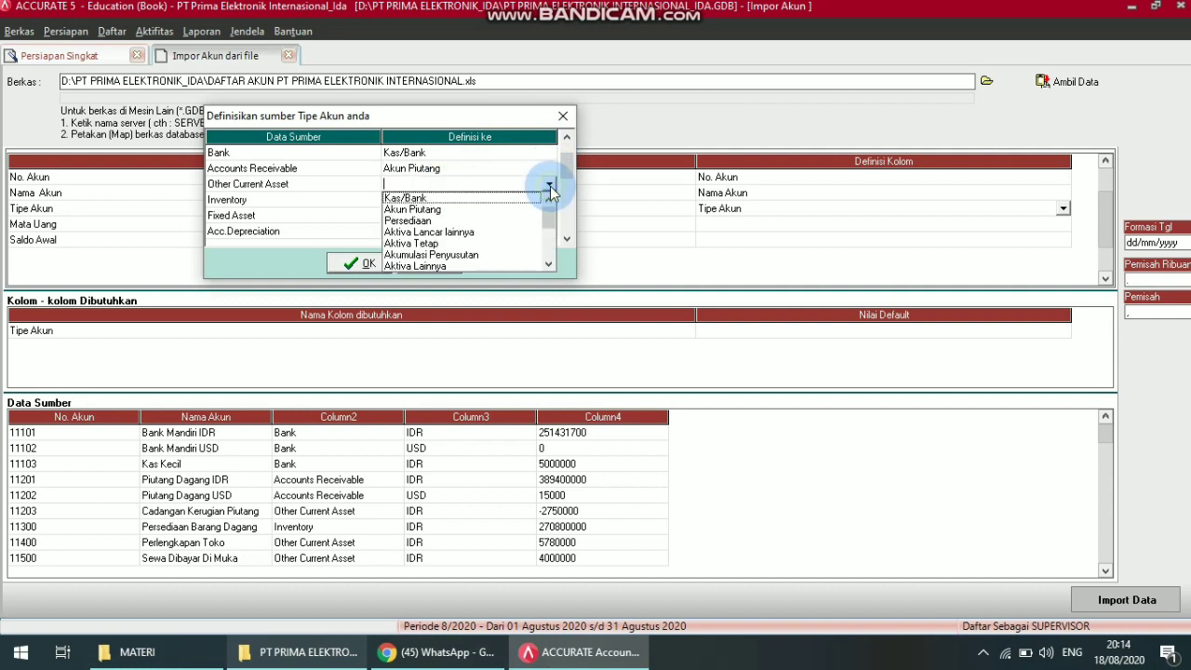
left_click(452, 231)
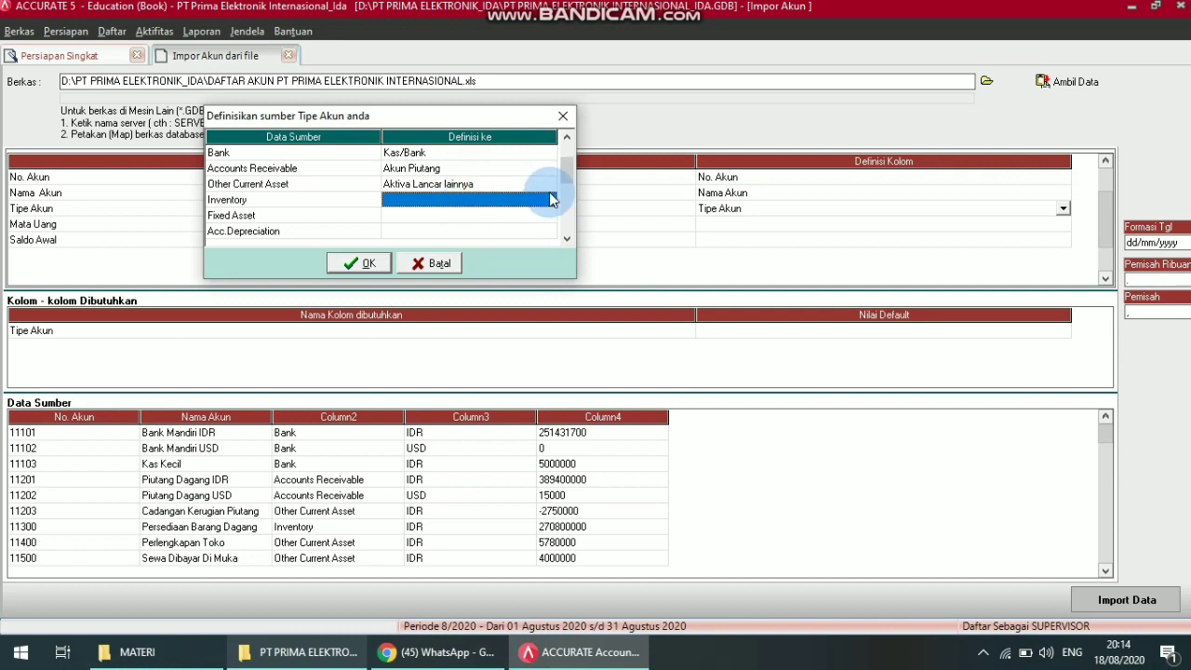
left_click(548, 201)
left_click(551, 201)
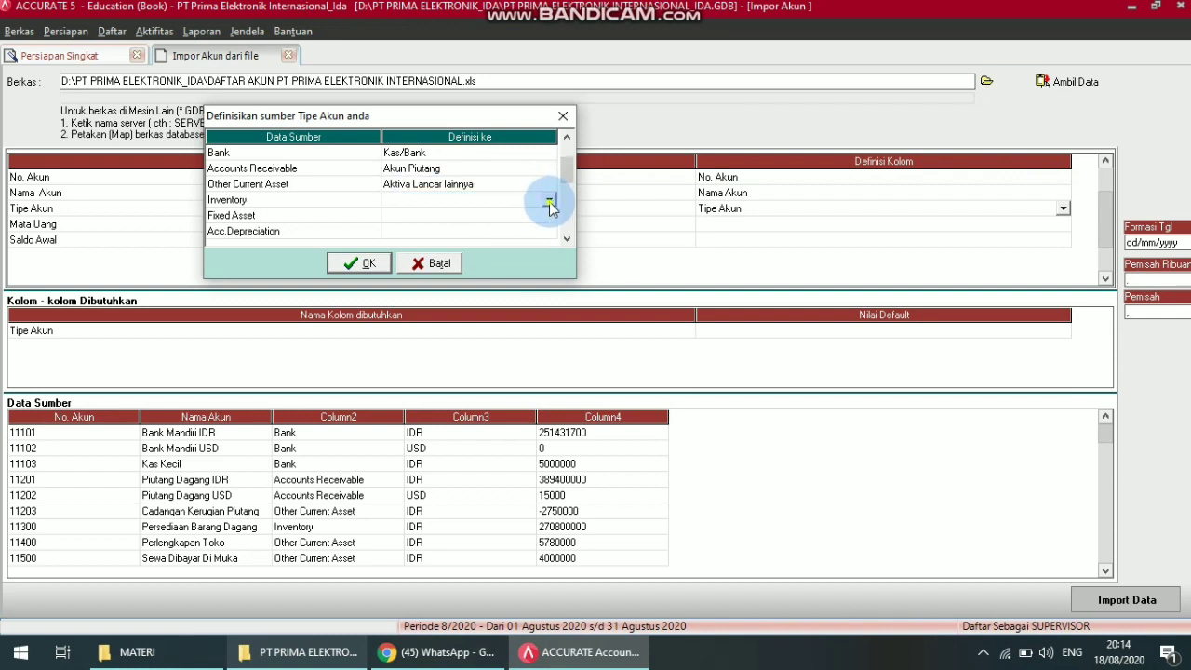
left_click(550, 203)
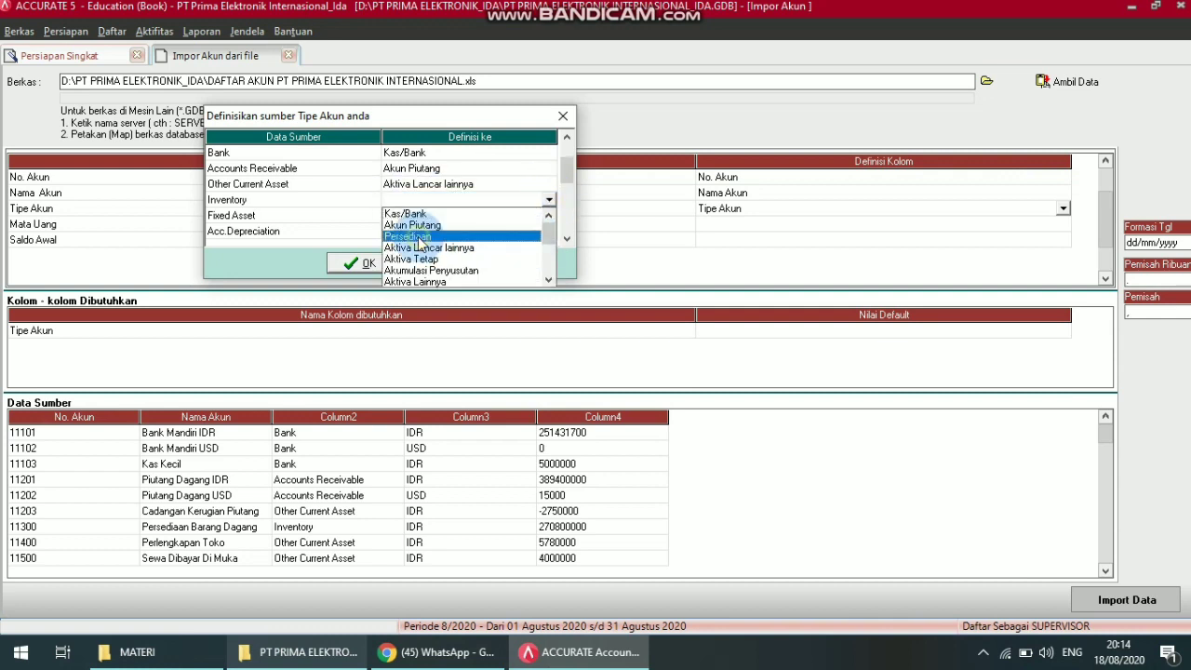
left_click(418, 236)
Match Fixed Asset to Aktiva Tetap and Acc.Depreciation to Akumulasi Penyusutan
left_click(521, 218)
left_click(550, 217)
left_click(549, 218)
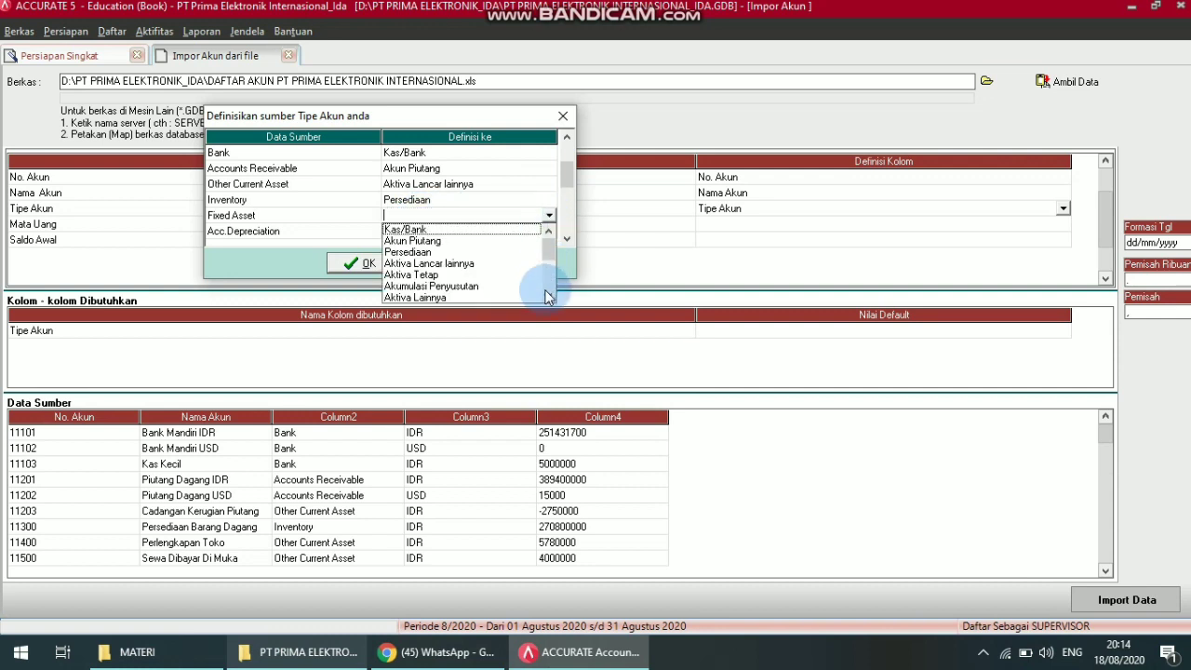
left_click(460, 276)
left_click(473, 234)
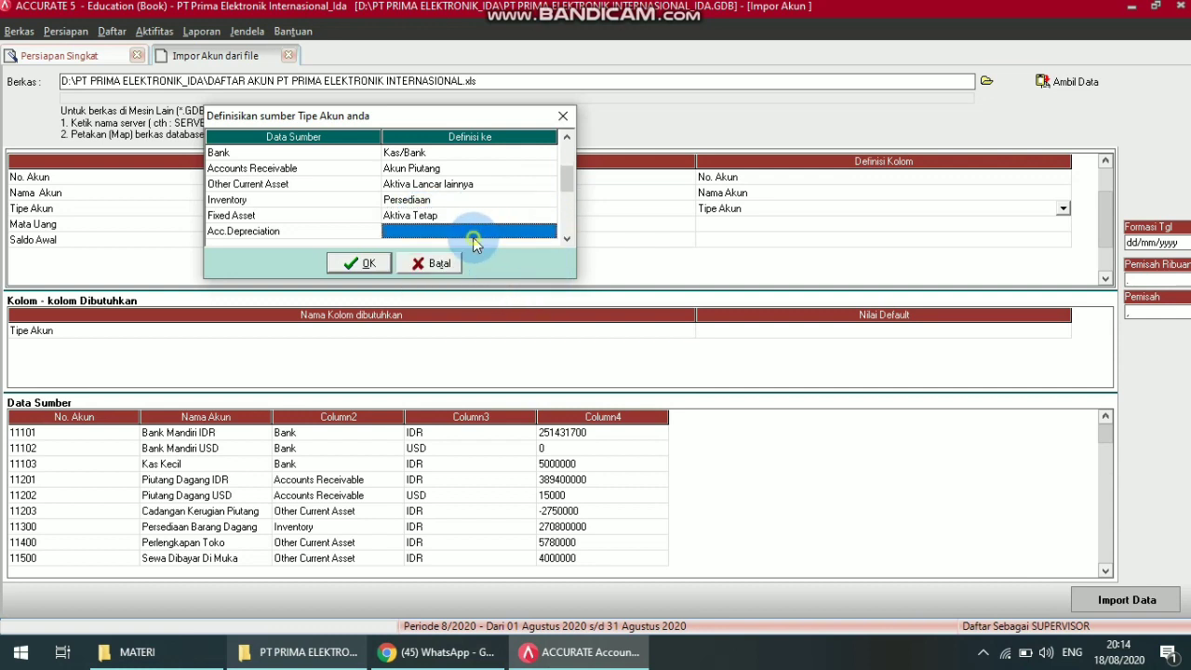
left_click(549, 231)
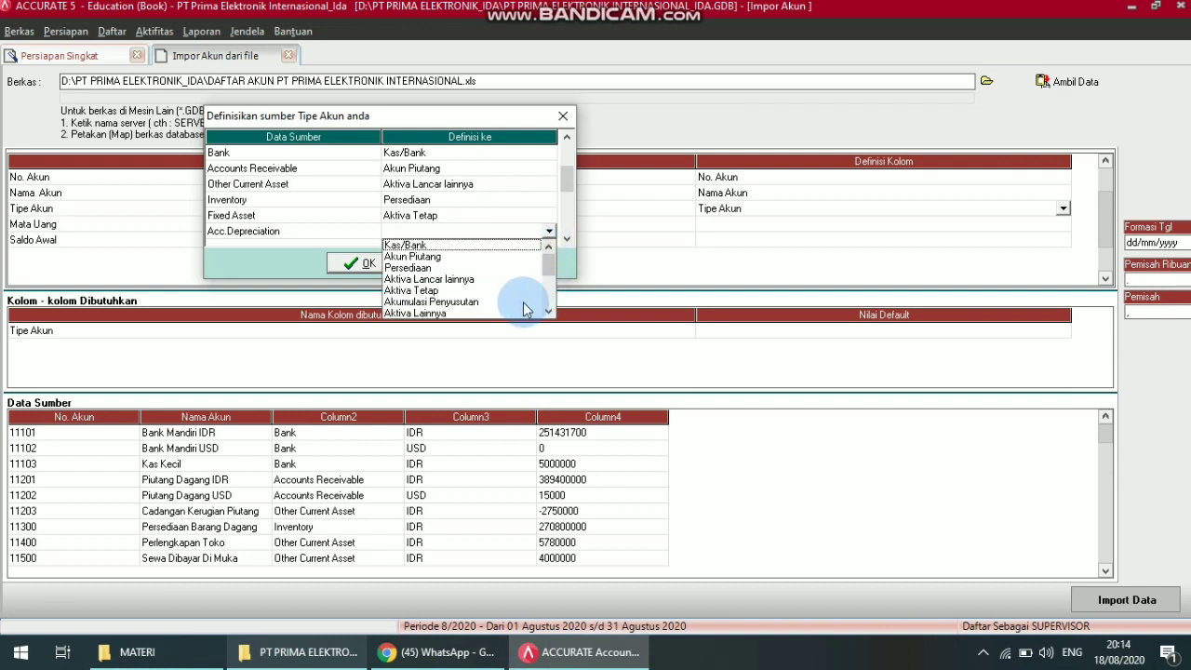
left_click(531, 302)
left_click(566, 239)
left_click(567, 239)
left_click(567, 239)
left_click(567, 239)
left_click(567, 239)
left_click(531, 170)
Match Other Current Liability to Hutang lancar lainnya and Accounts Payable to Akun Hutang
left_click(548, 173)
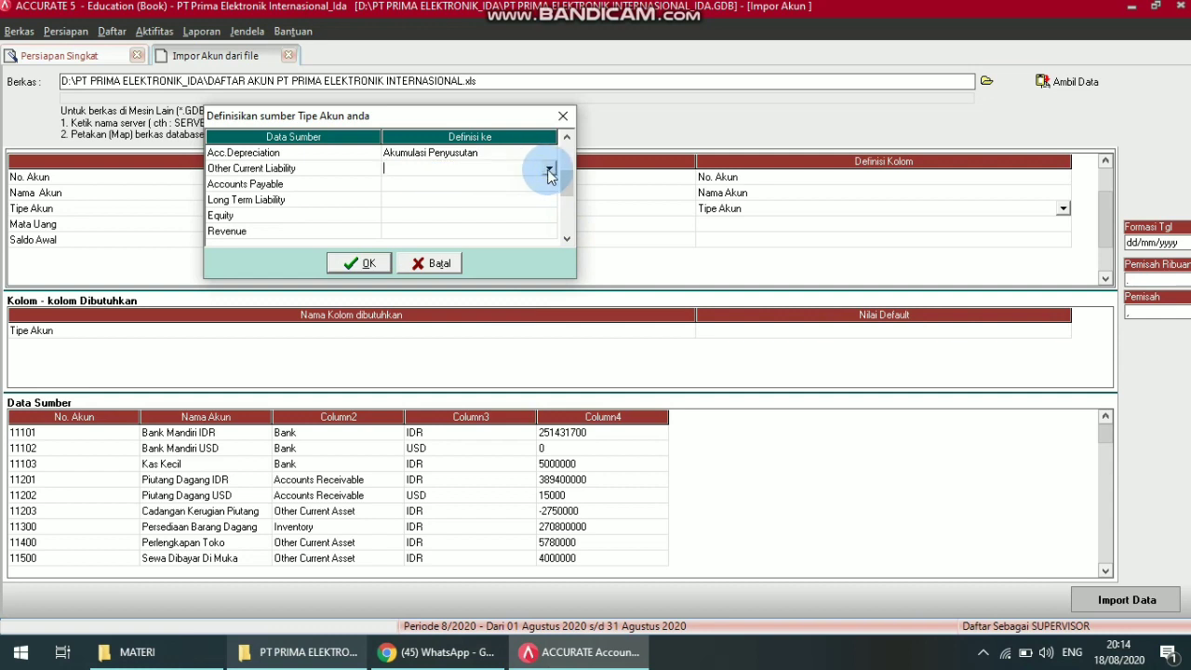
left_click(548, 171)
left_click(548, 249)
left_click(548, 250)
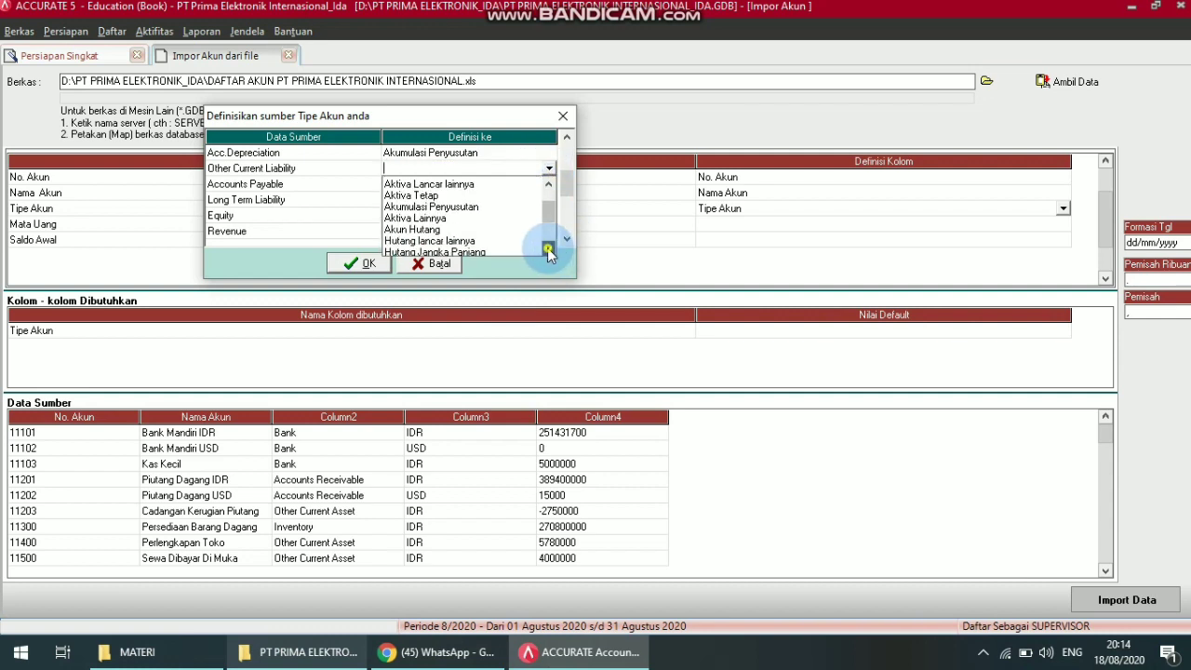
left_click(548, 249)
left_click(484, 232)
left_click(496, 186)
left_click(547, 183)
left_click(548, 185)
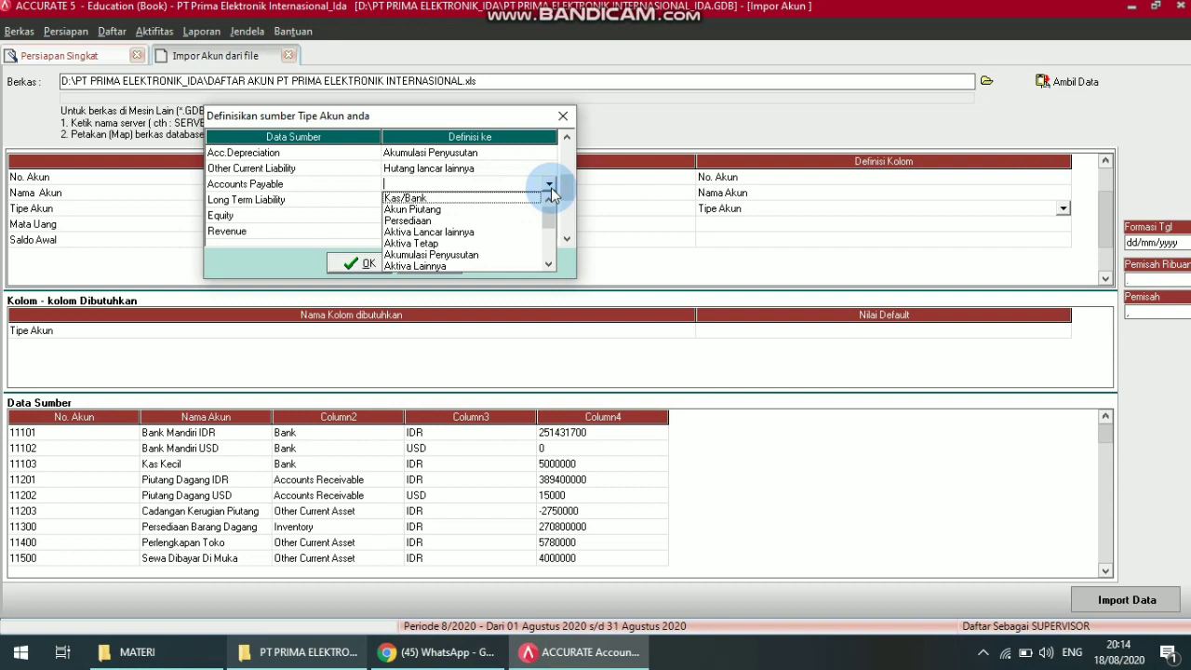
left_click(548, 264)
left_click(548, 264)
left_click(548, 264)
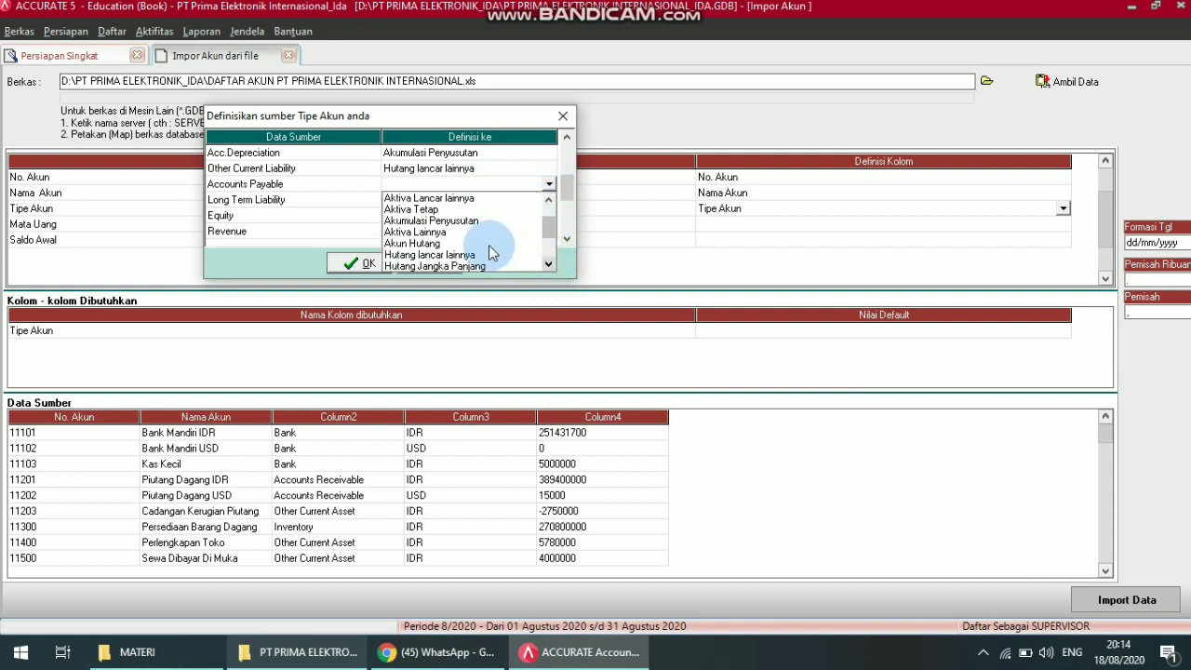
left_click(492, 243)
Match Long Term Liability to Hutang Jangka Panjang and Equity to Ekuitas
left_click(507, 199)
left_click(547, 200)
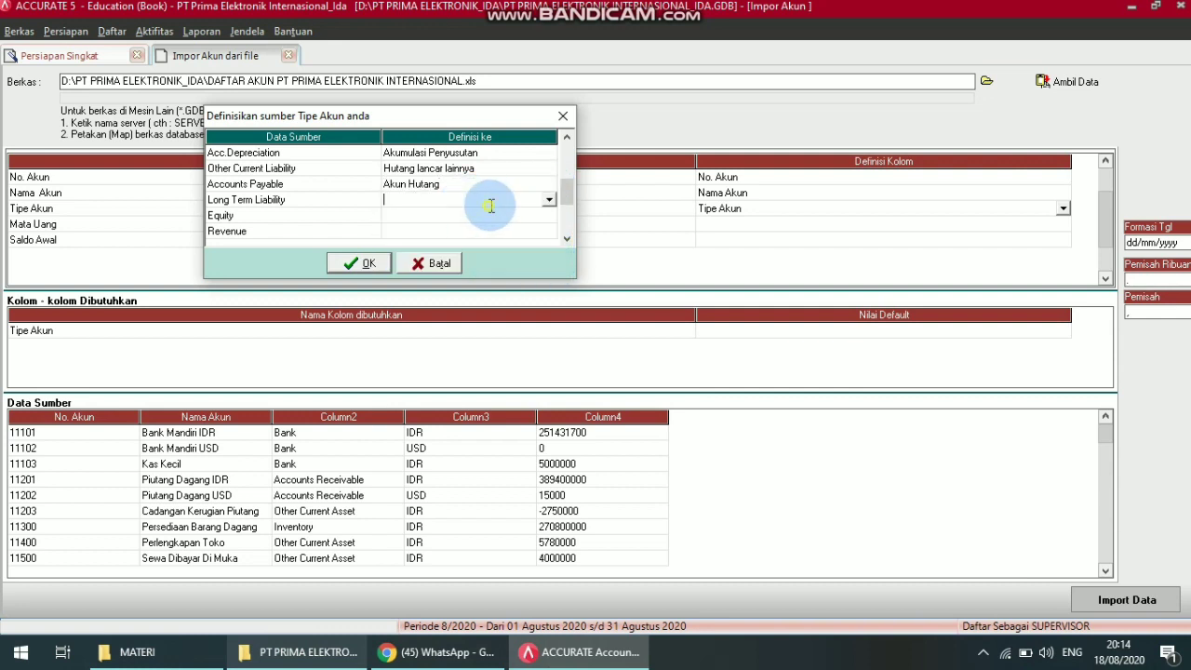
left_click(549, 199)
left_click(548, 278)
left_click(548, 278)
left_click(548, 278)
left_click(548, 278)
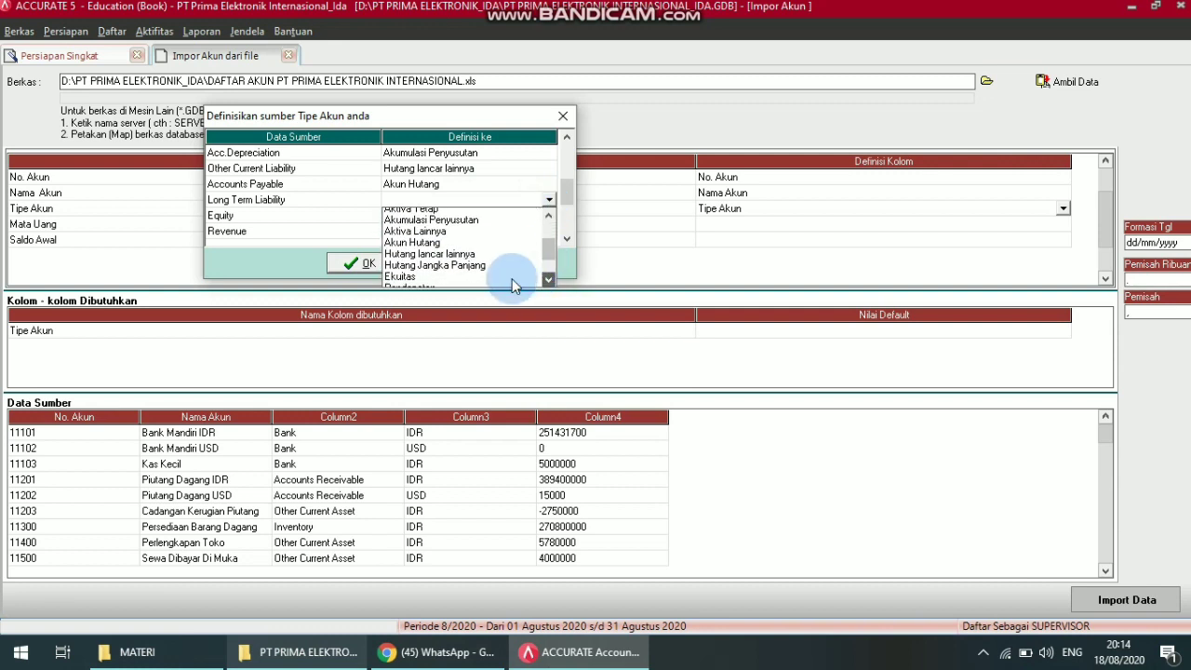
left_click(487, 265)
left_click(520, 216)
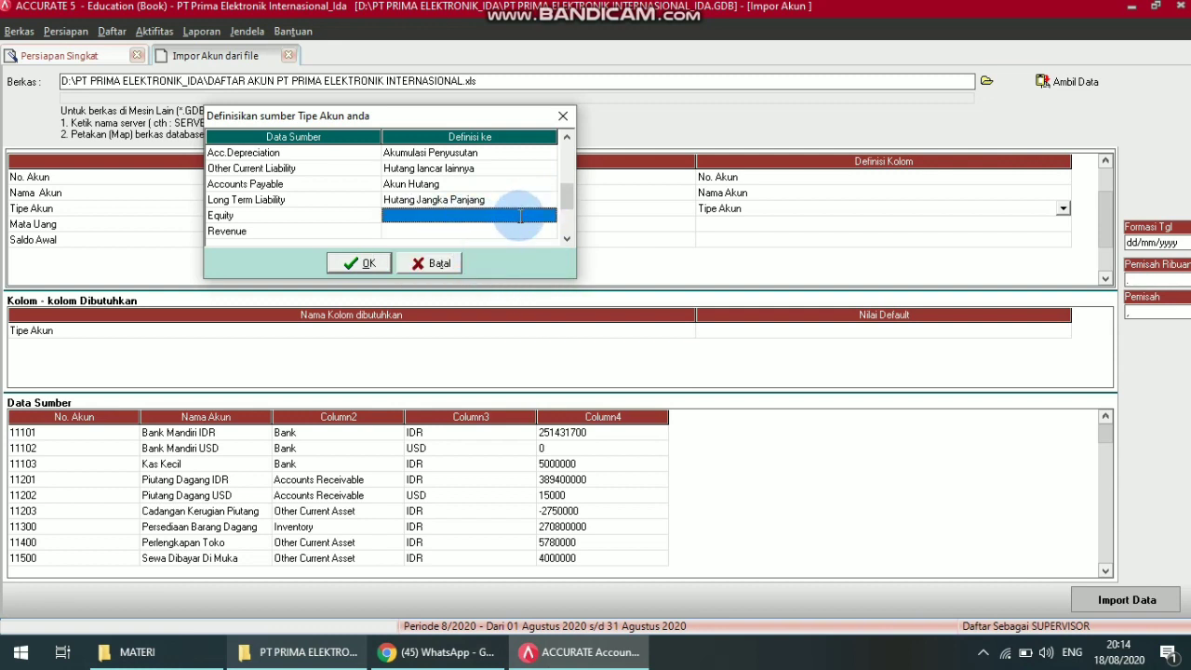
left_click(549, 216)
left_click(549, 216)
left_click(549, 297)
left_click(548, 296)
left_click(549, 296)
left_click(447, 252)
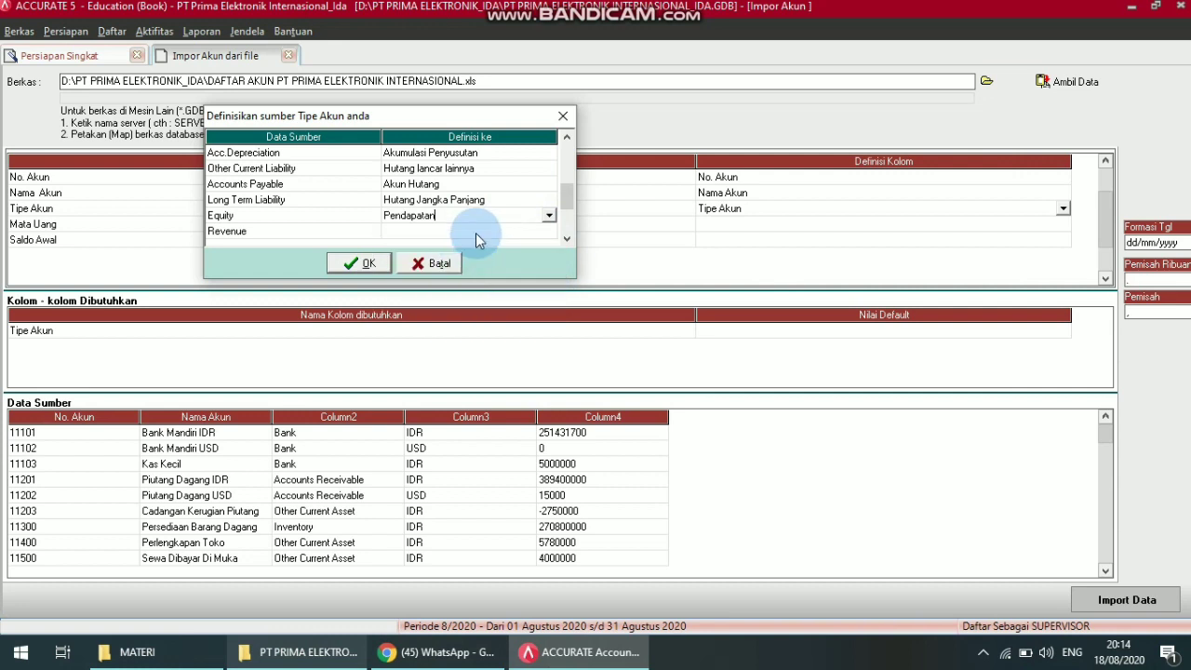
left_click(549, 216)
left_click(402, 286)
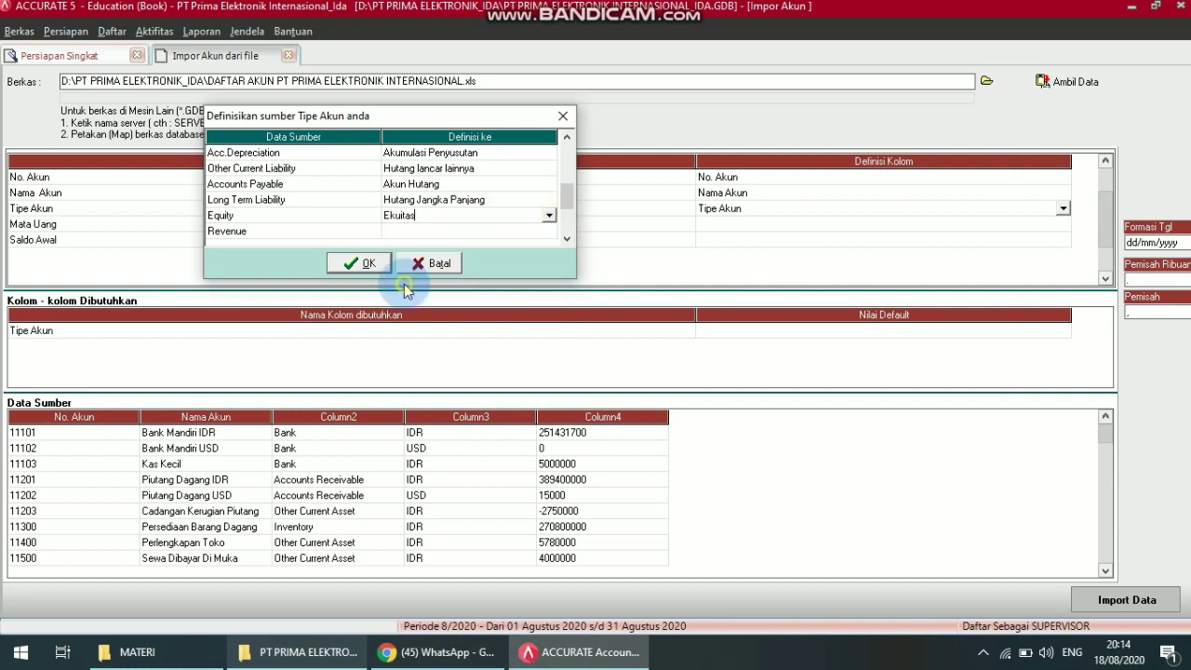
Match Revenue to Pendapatan and Cost of Sales to Harga Pokok Penjualan
left_click(491, 232)
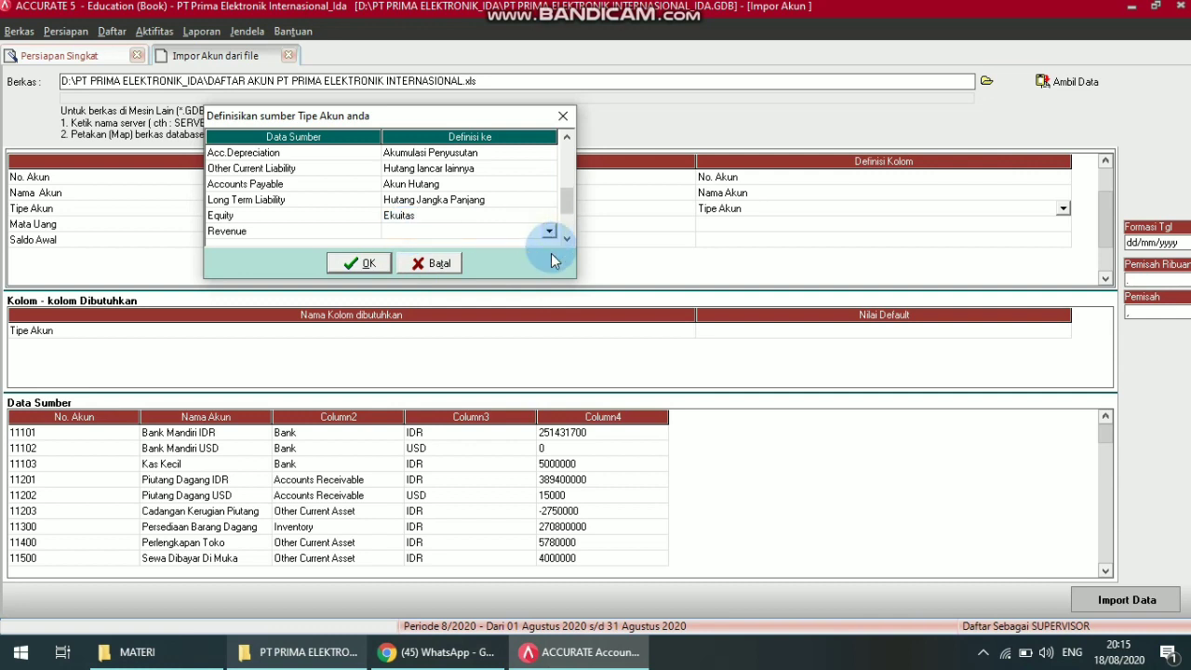
left_click(549, 232)
left_click_drag(548, 279, 546, 288)
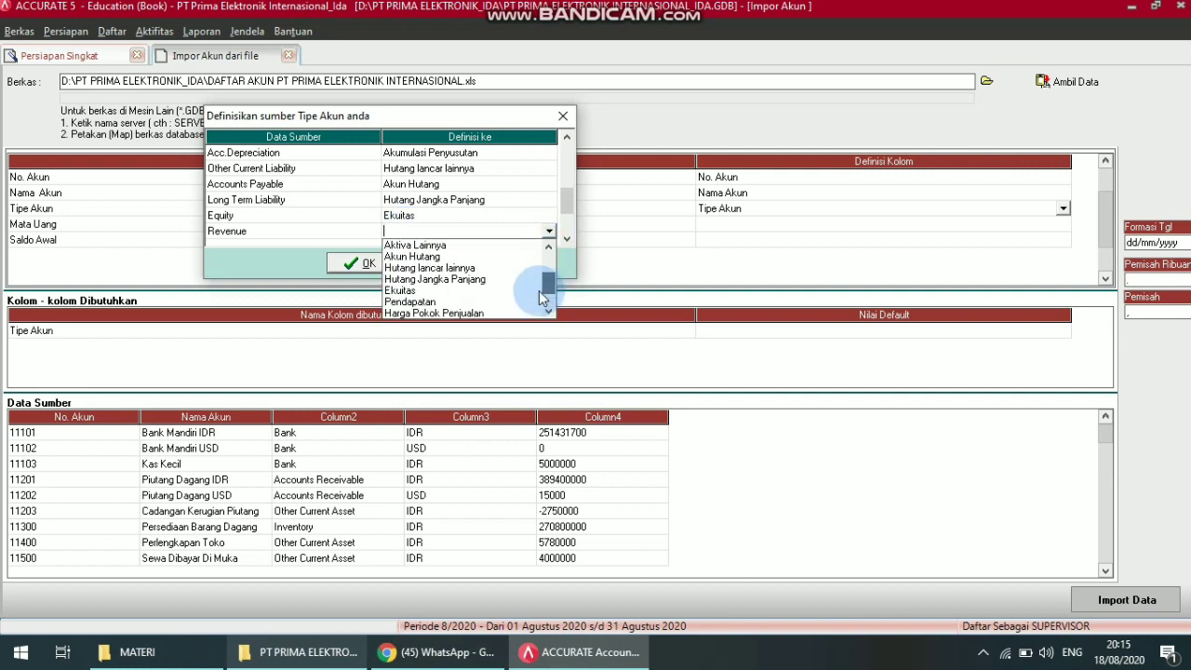
left_click(535, 307)
scroll(562, 240, "down", 4)
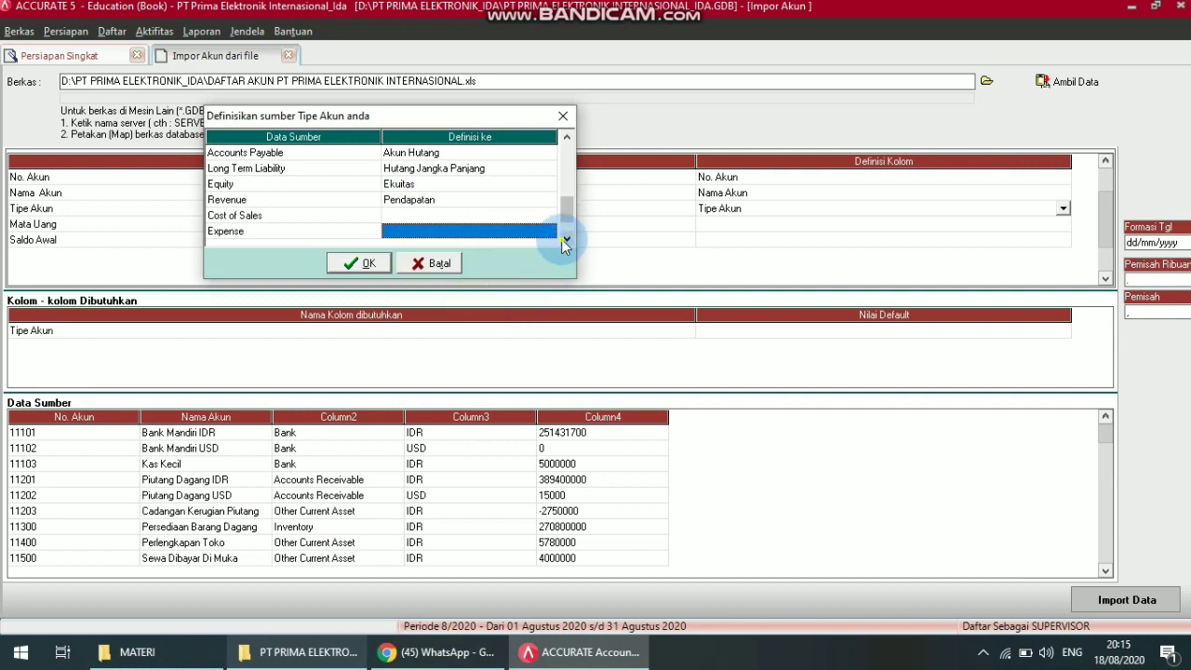
left_click(452, 184)
left_click(549, 183)
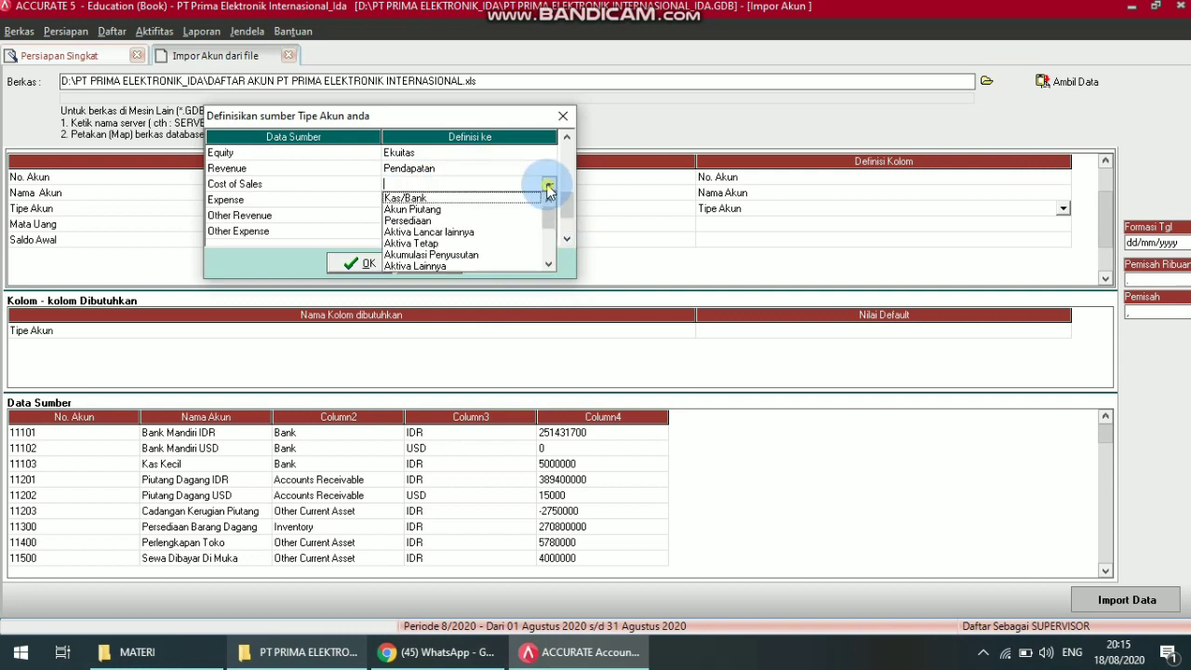
left_click(549, 263)
left_click(549, 263)
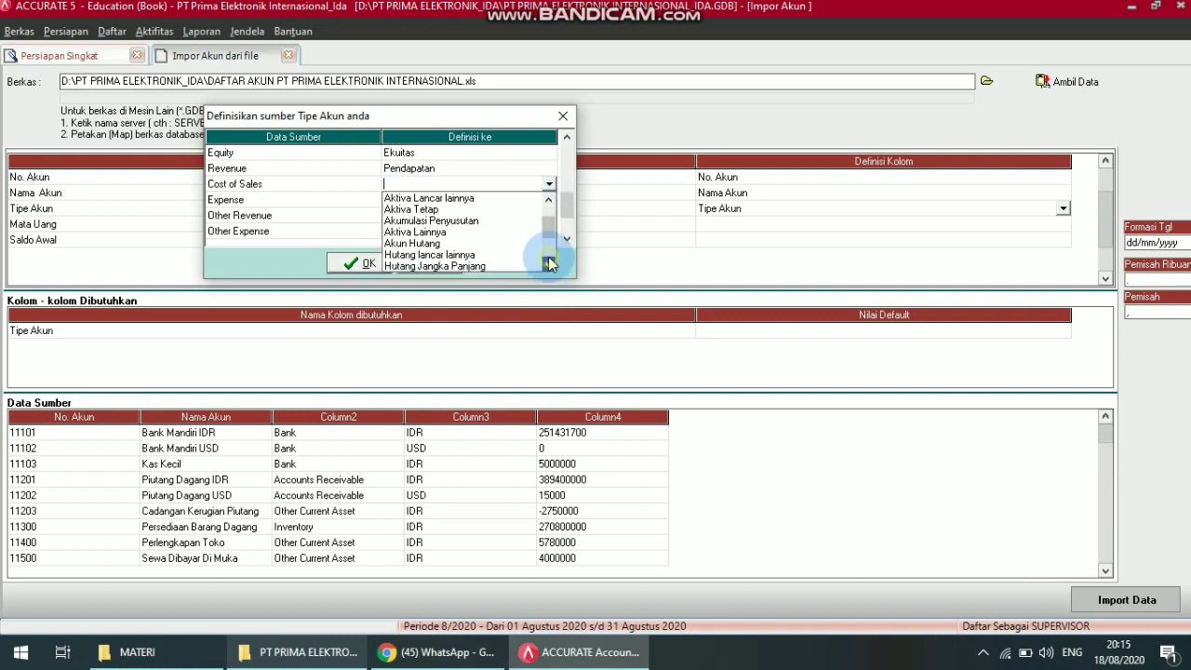
left_click(549, 263)
left_click(549, 263)
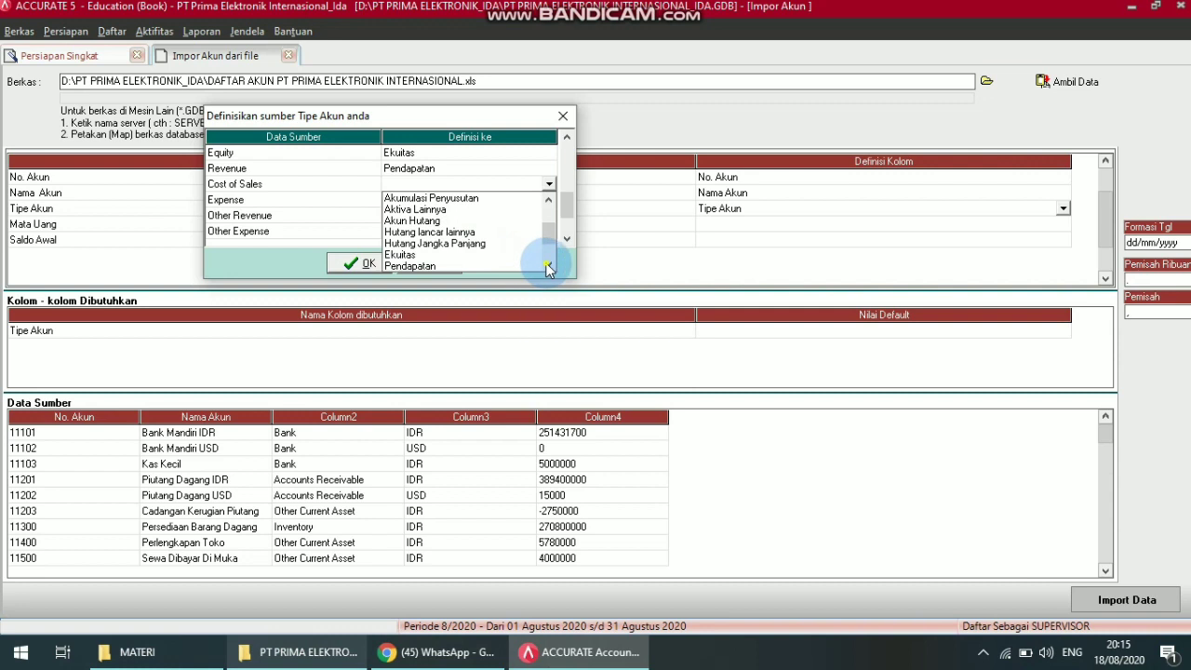
scroll(505, 258, "down", 1)
left_click(487, 243)
Match the Expense source type to Beban
left_click(508, 201)
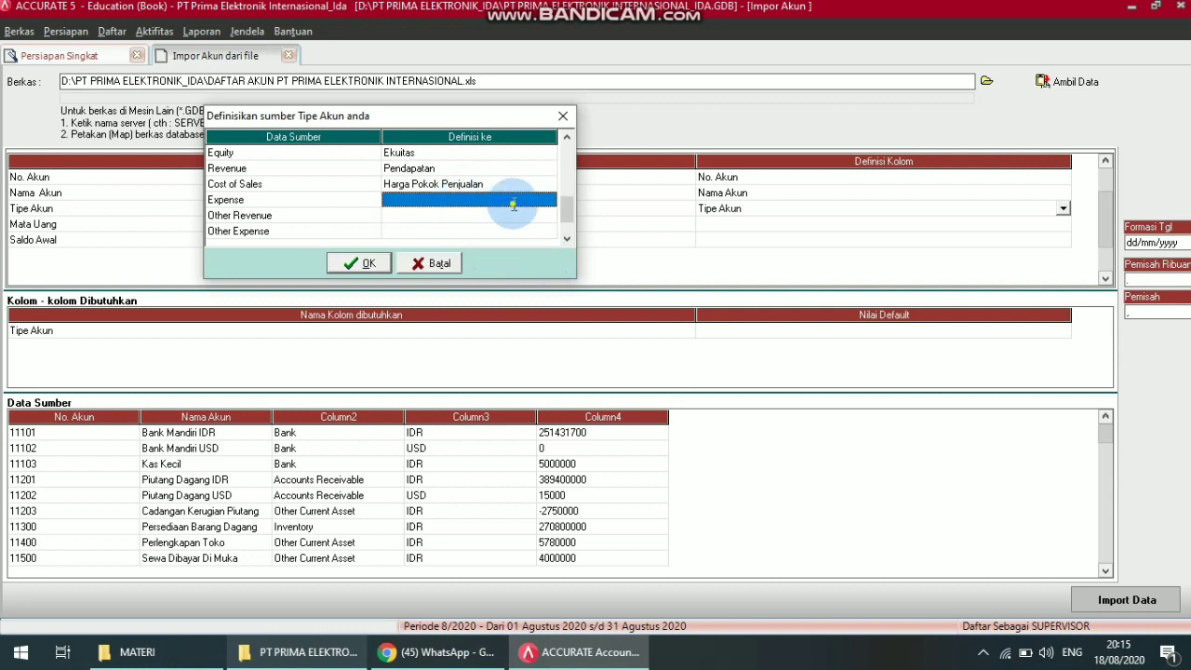
left_click(549, 200)
left_click(548, 281)
scroll(545, 279, "down", 3)
left_click(457, 282)
Match Other Revenue to Pendapatan lain and Other Expense to Beban lain-lain
left_click(544, 216)
left_click(550, 218)
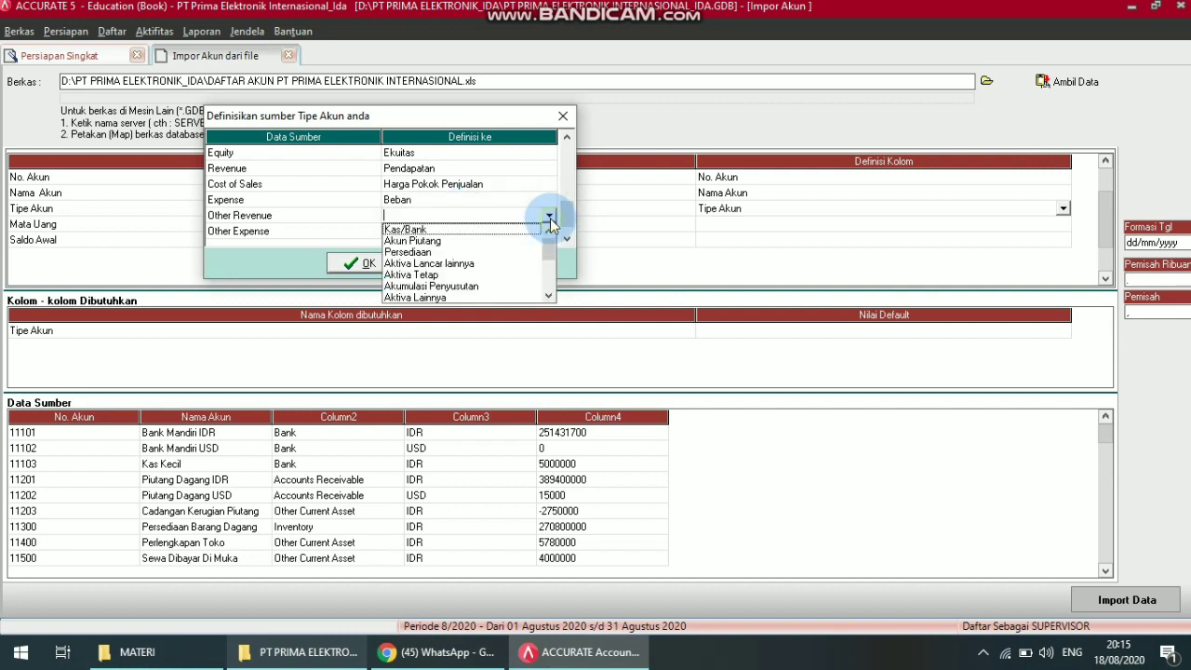
scroll(550, 270, "down", 3)
left_click(477, 299)
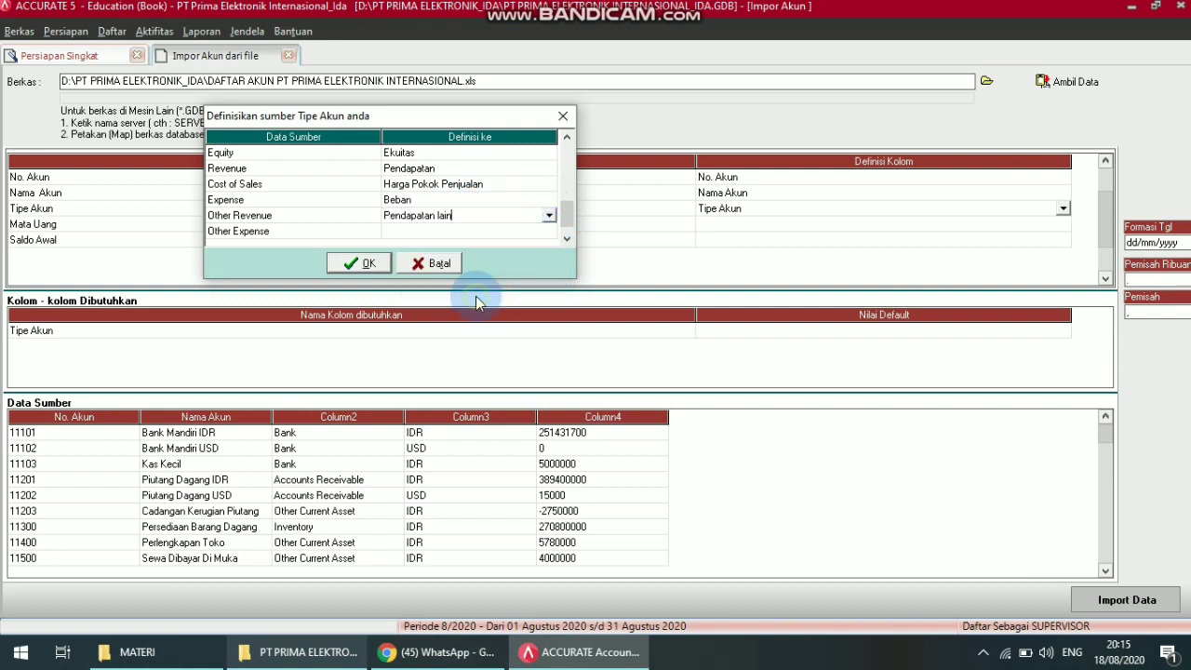
left_click(488, 231)
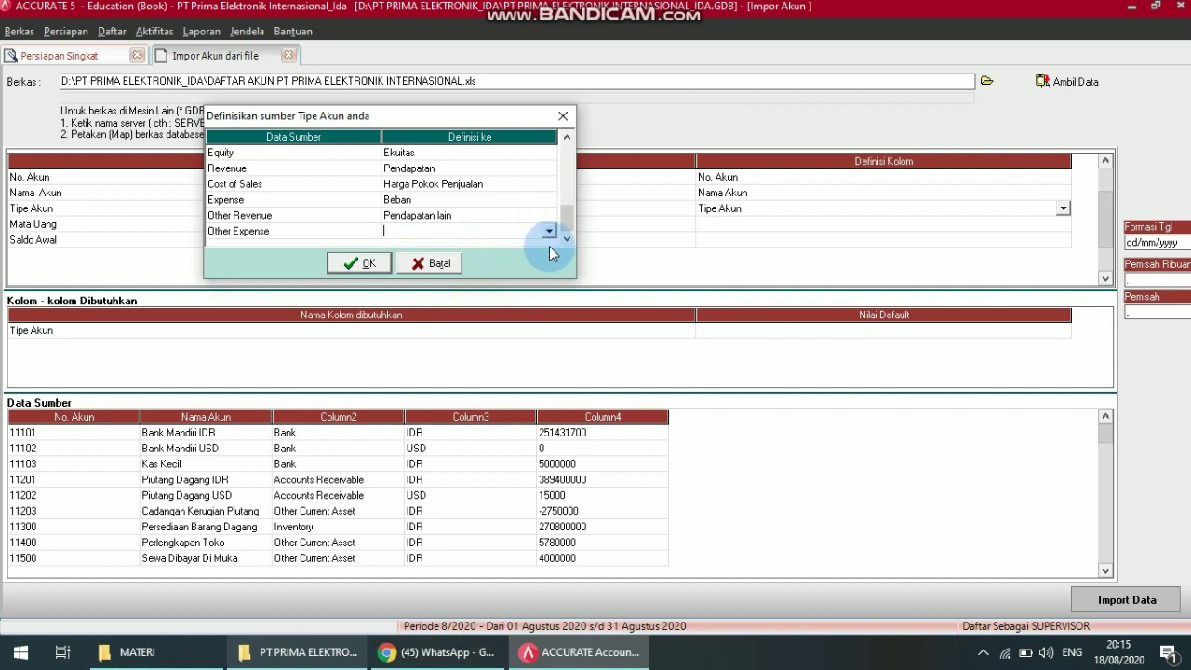
left_click(548, 235)
scroll(550, 307, "down", 3)
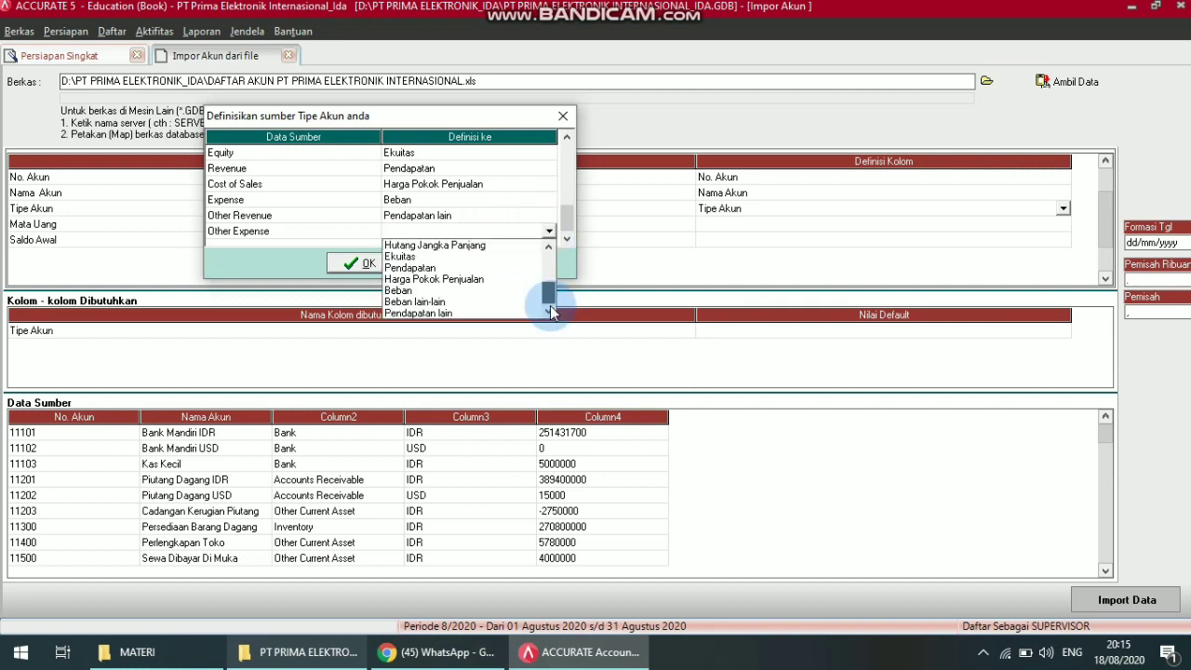
left_click(491, 305)
left_click_drag(563, 221, 567, 158)
left_click(566, 139)
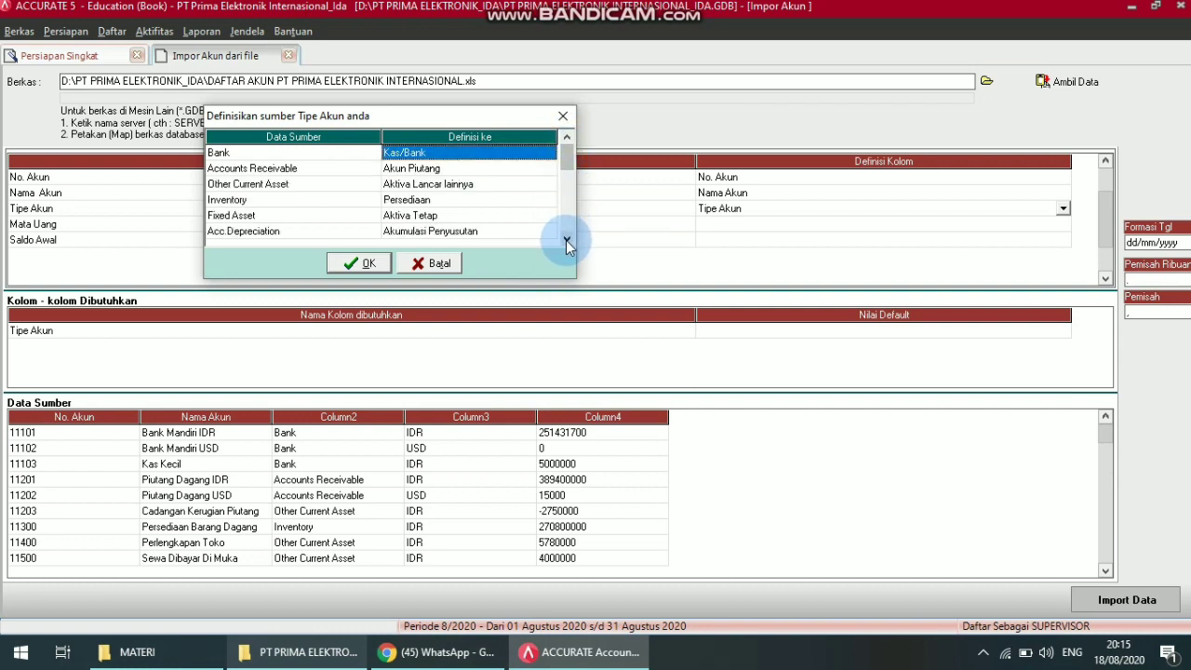
Scroll down to the empty Other Expense account type and map it to Beban lain-lain
left_click(566, 241)
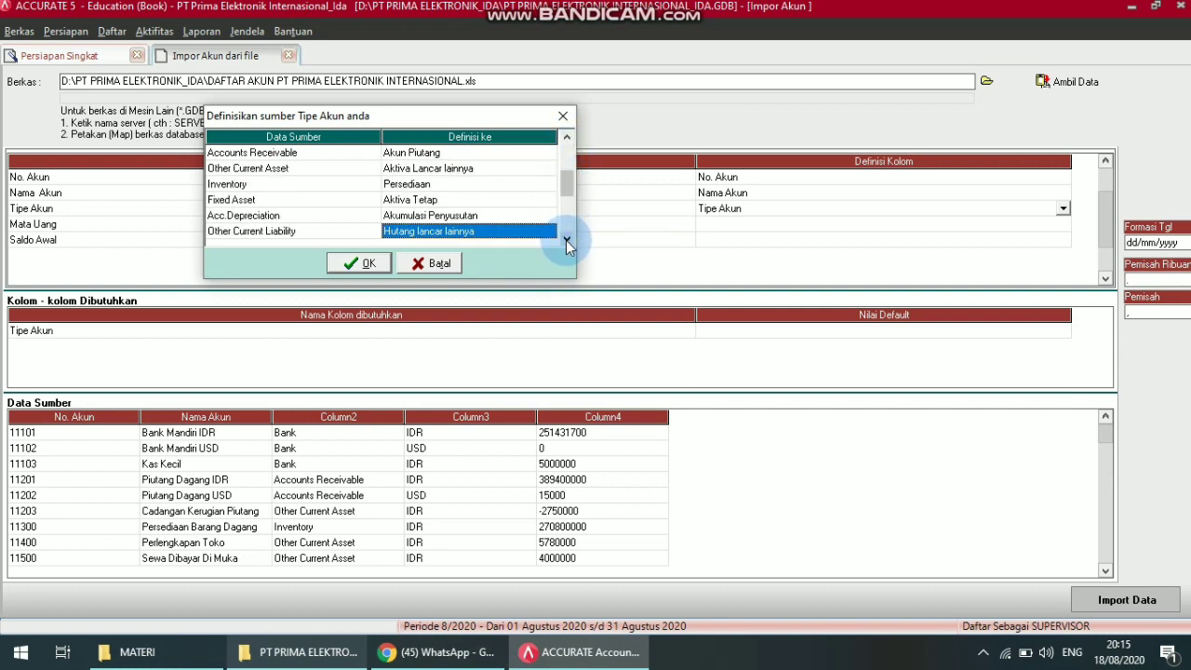
left_click(566, 241)
left_click(566, 241)
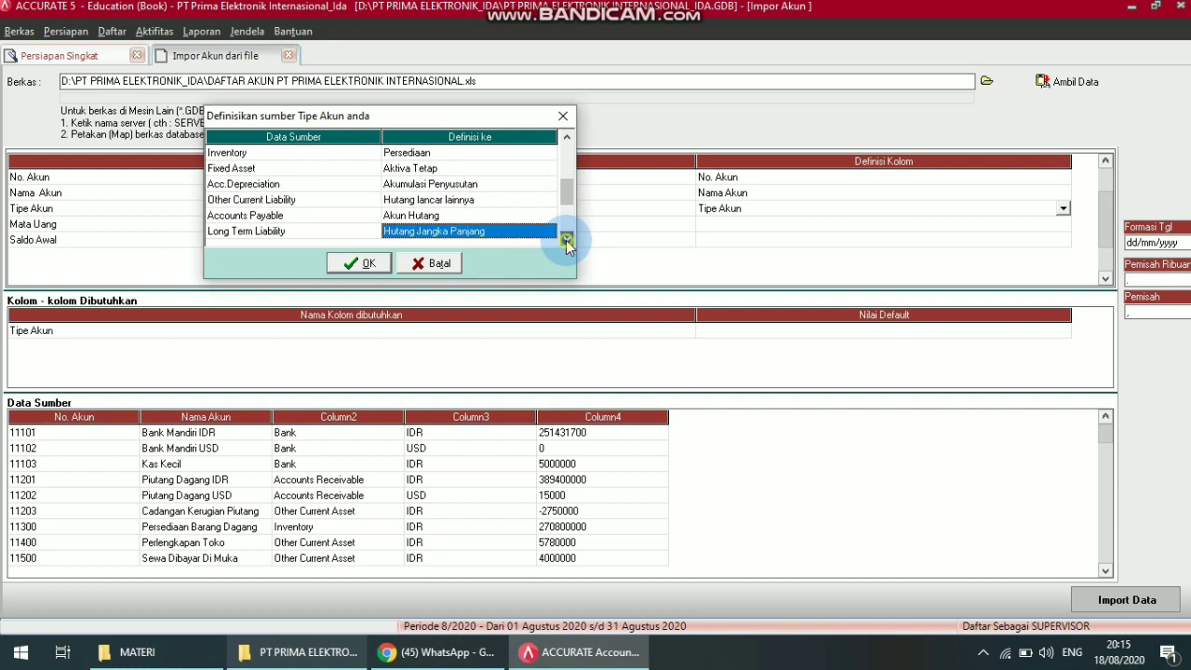
left_click(567, 241)
left_click(566, 241)
left_click(567, 241)
left_click(566, 241)
left_click(566, 240)
left_click(567, 241)
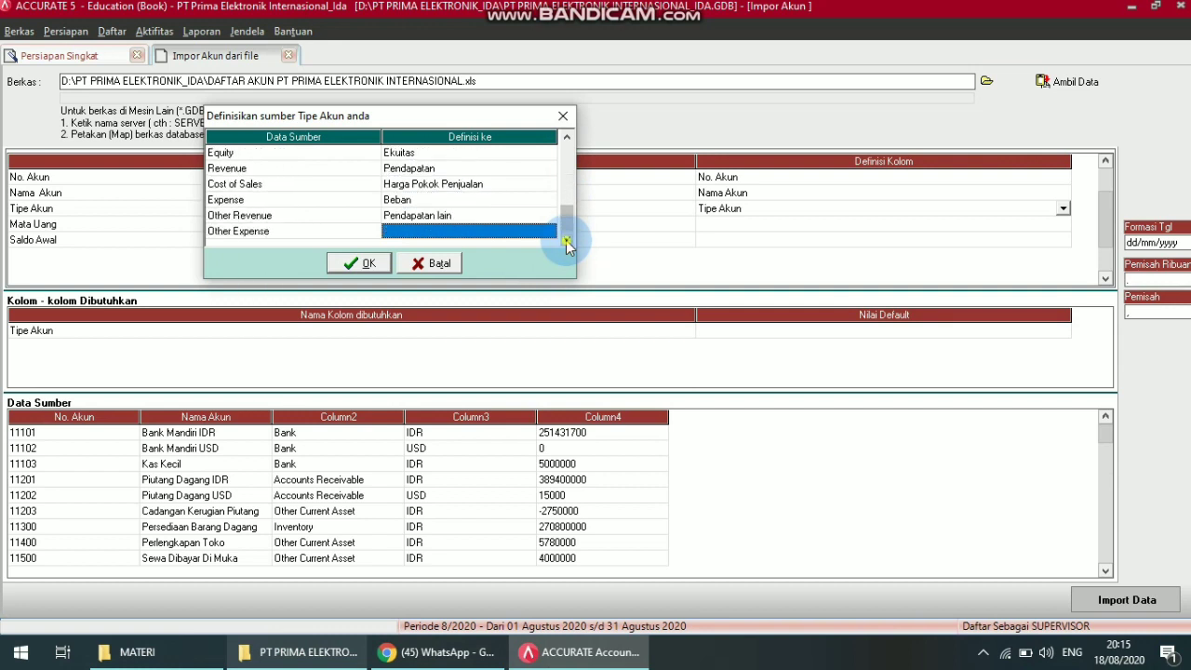
left_click(537, 233)
left_click(548, 231)
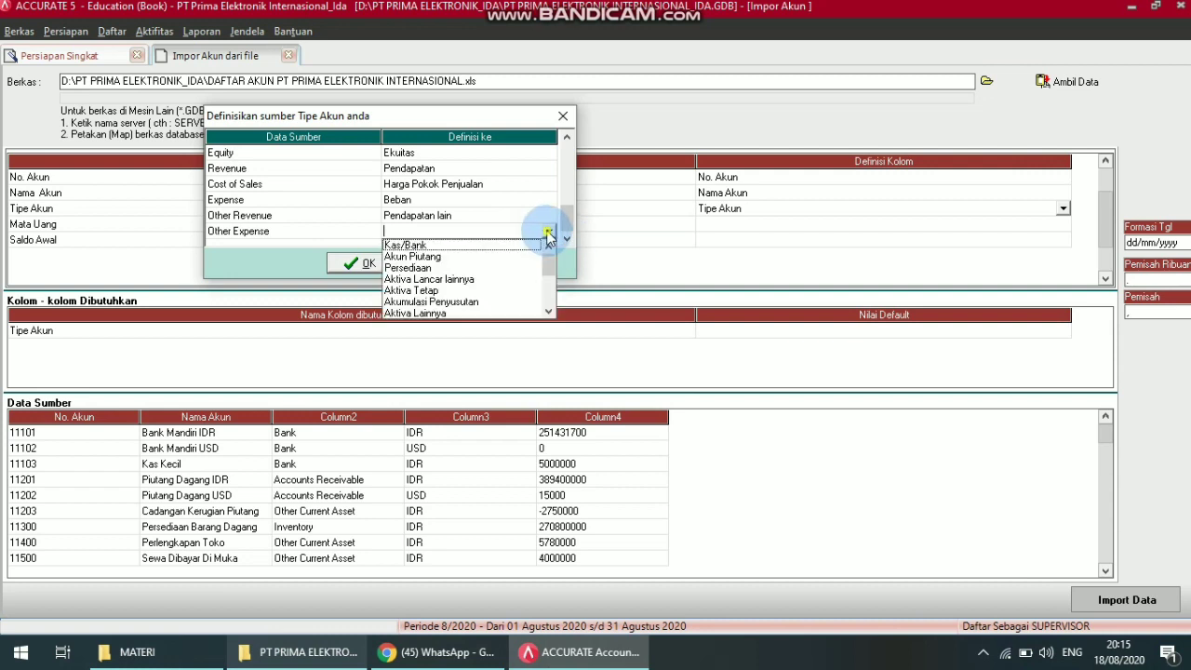
scroll(547, 271, "down", 3)
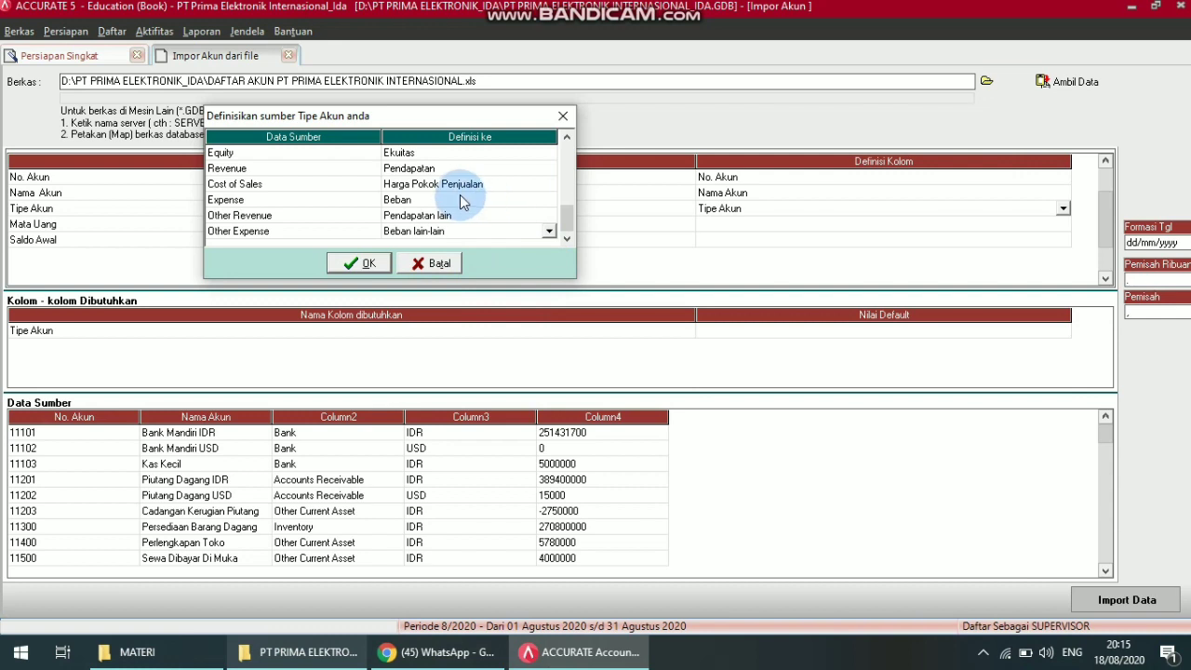
left_click(456, 197)
left_click_drag(569, 237, 561, 213)
Confirm the account type mappings and define the Mata Uang source column as Mata Uang
left_click(367, 264)
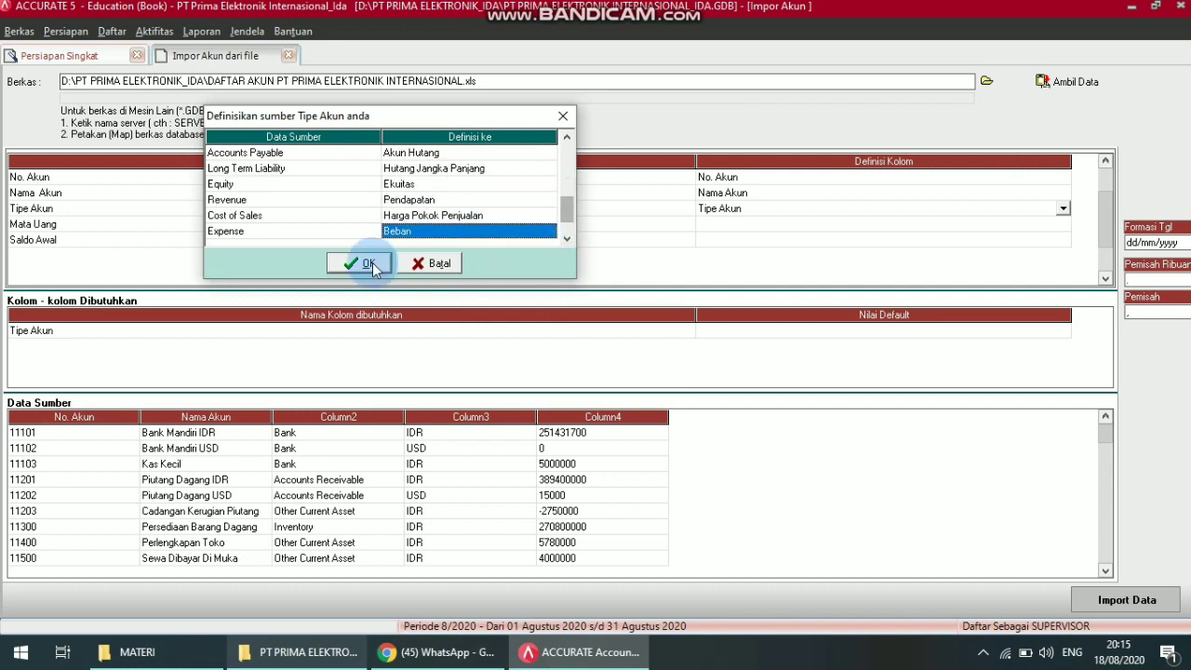
left_click(757, 225)
left_click(1014, 224)
left_click(1062, 225)
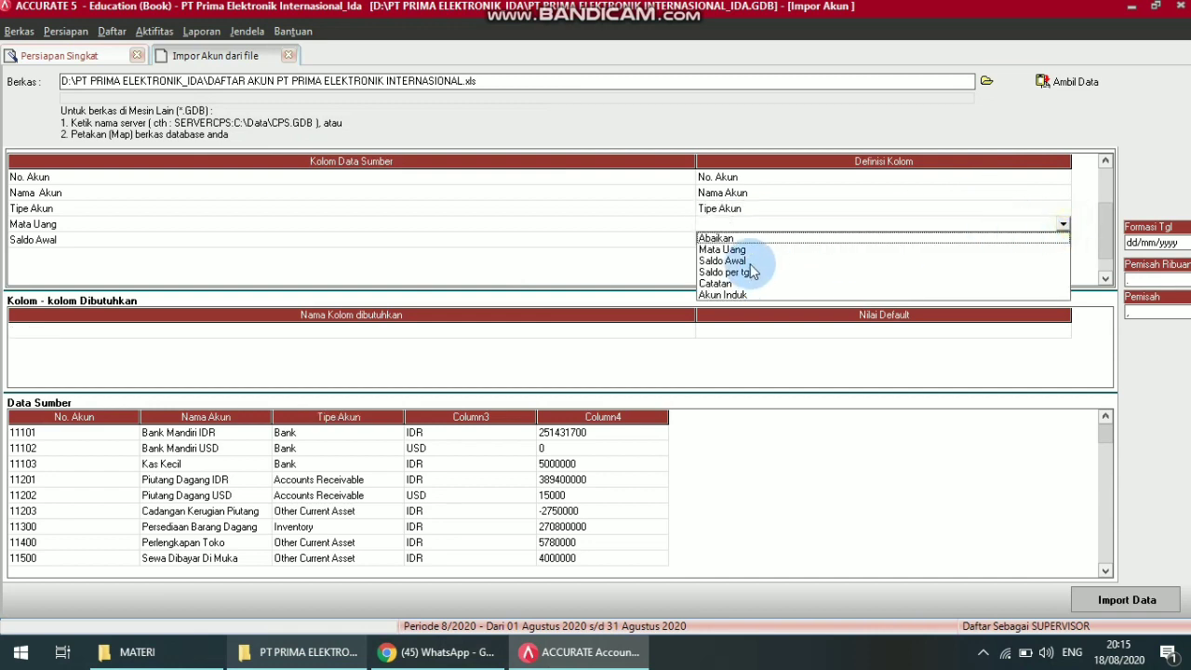
left_click(726, 250)
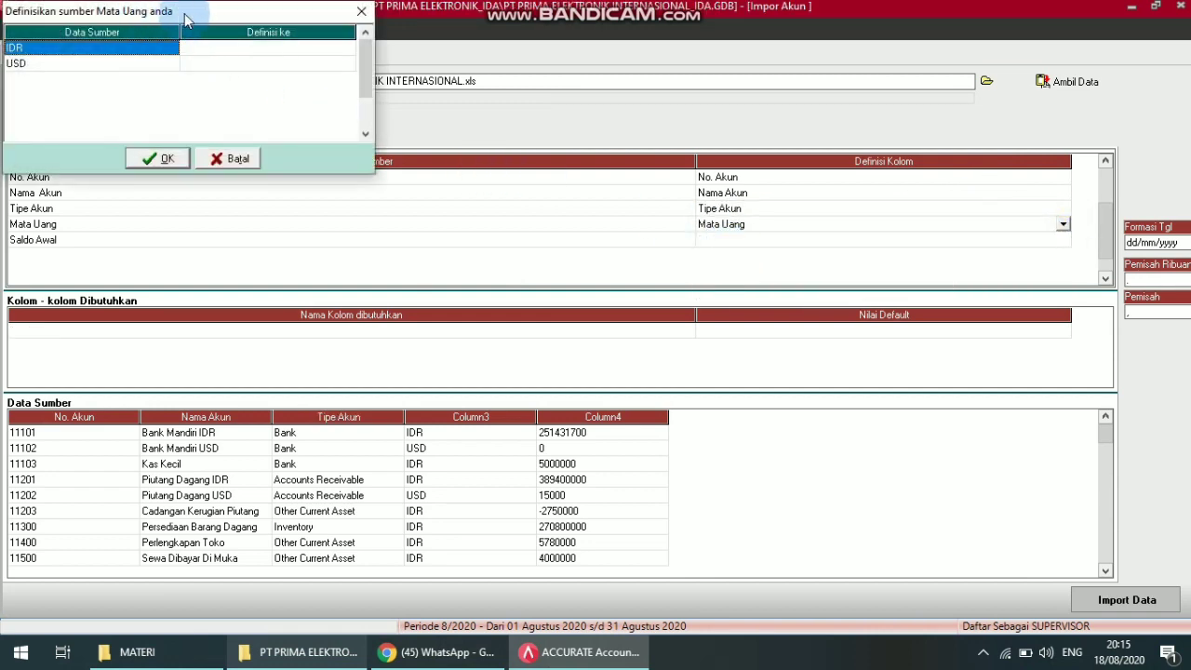
Match source currency IDR to IDR and USD to USD, then confirm
left_click(365, 97)
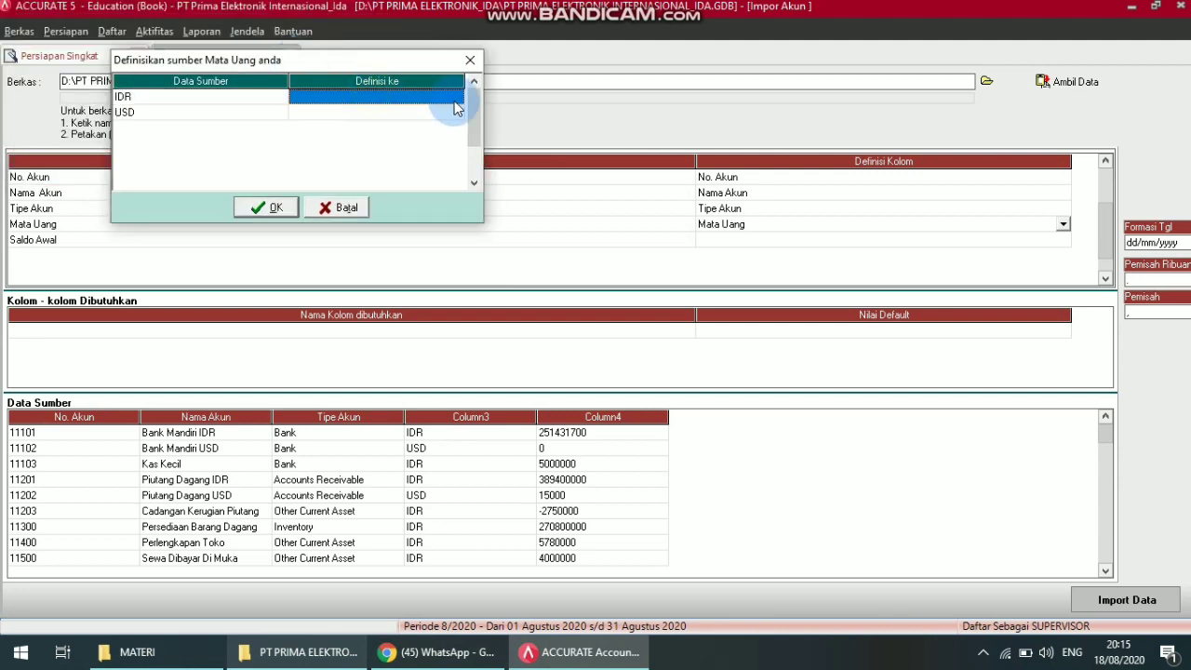
left_click(457, 99)
left_click(456, 110)
left_click(454, 113)
left_click(454, 112)
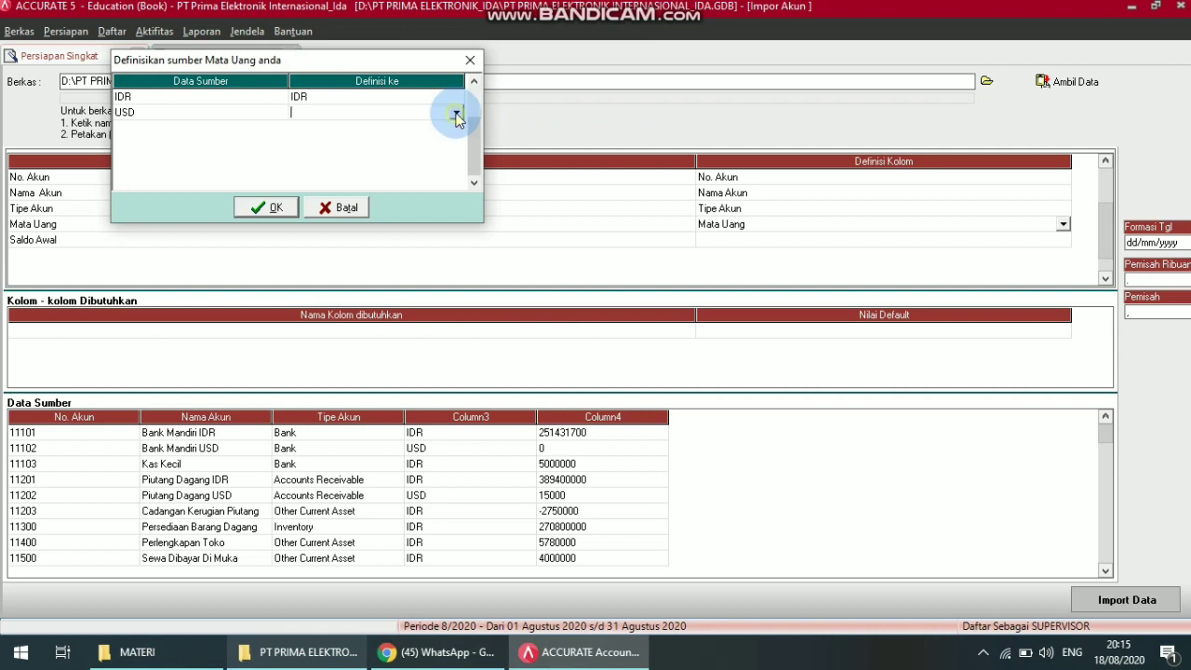
left_click(456, 112)
left_click(345, 138)
left_click(262, 209)
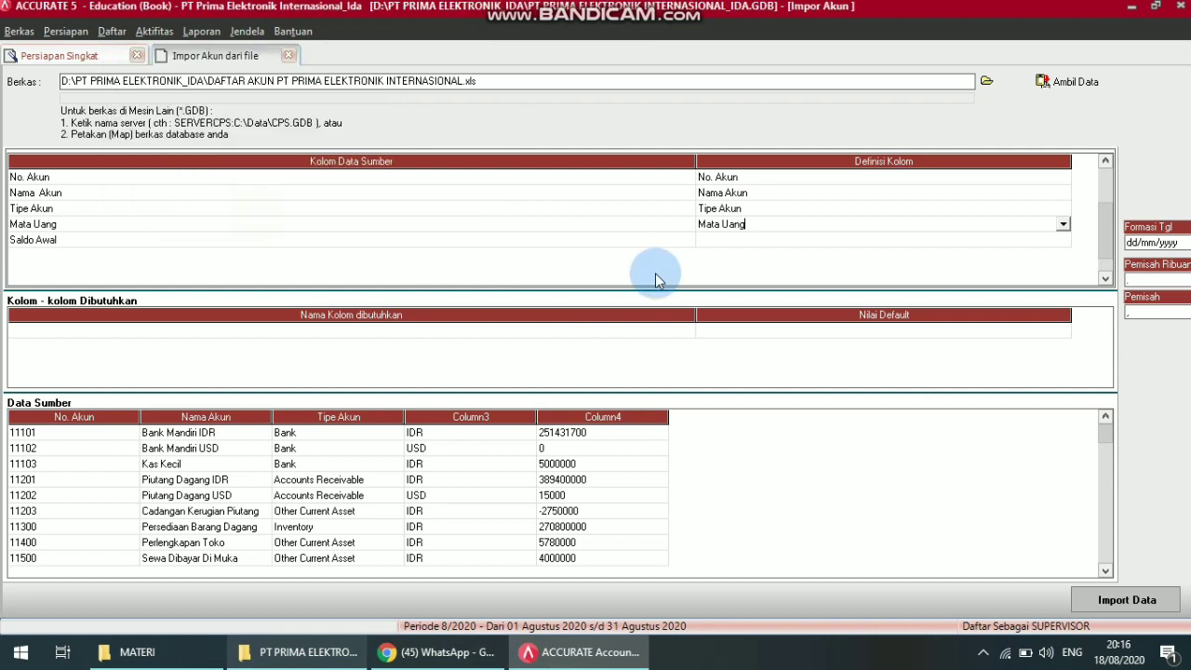
Define the Saldo Awal source column as the Saldo Awal opening balance
left_click(724, 240)
left_click(1059, 240)
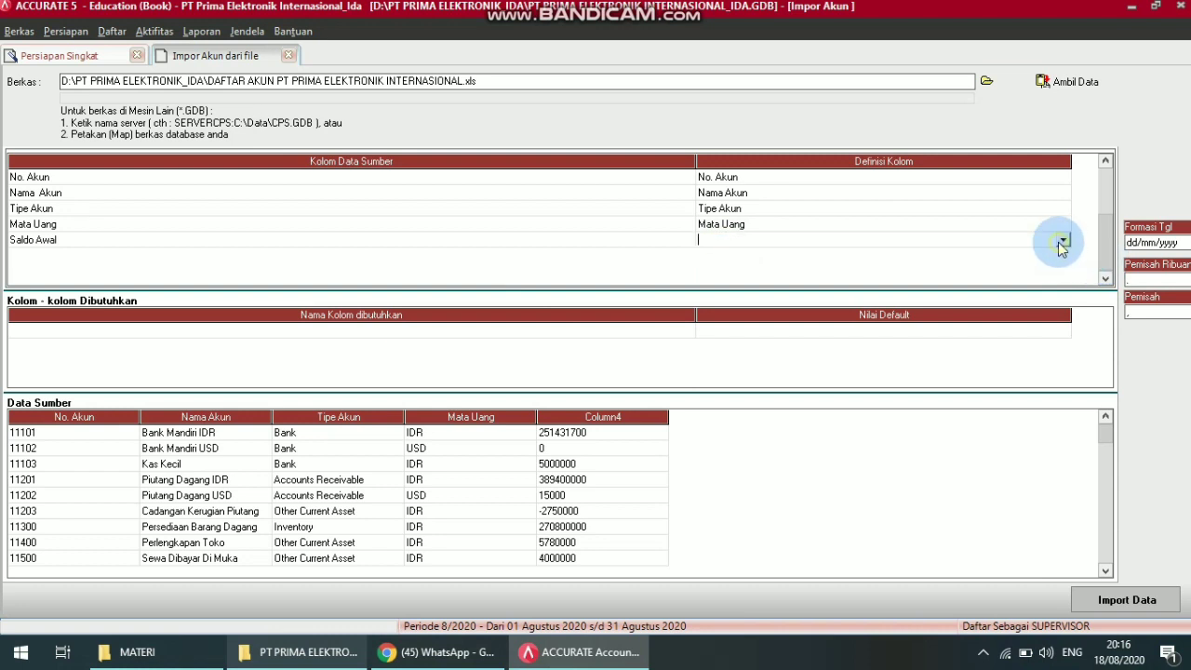
left_click(1063, 240)
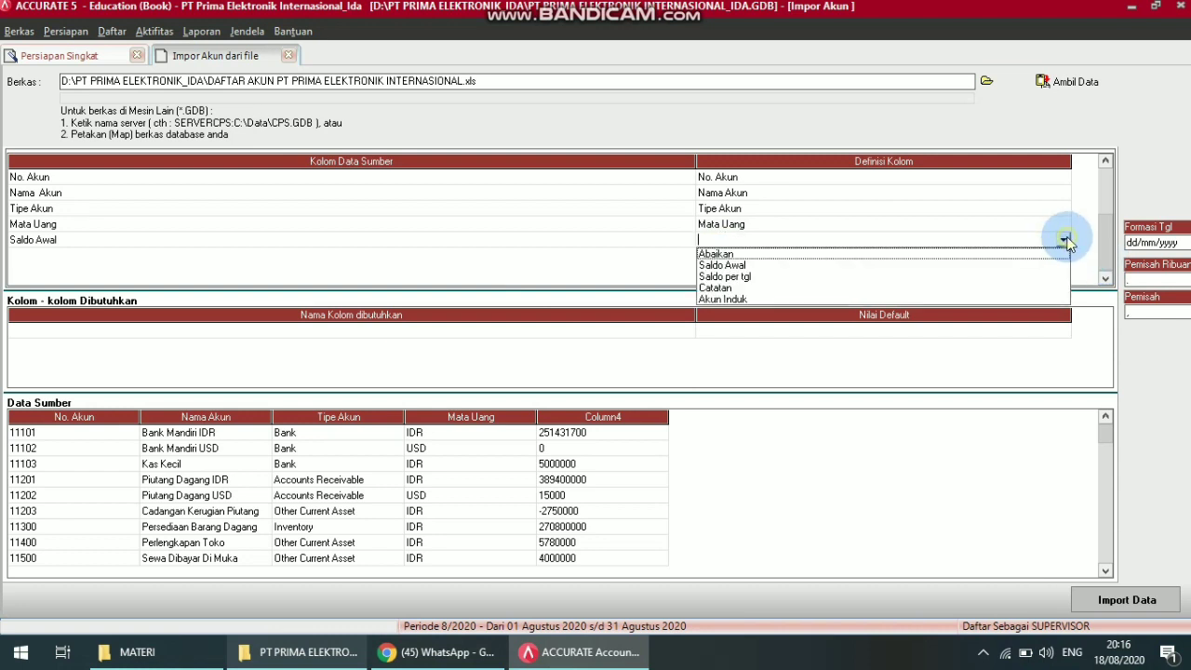
left_click(725, 265)
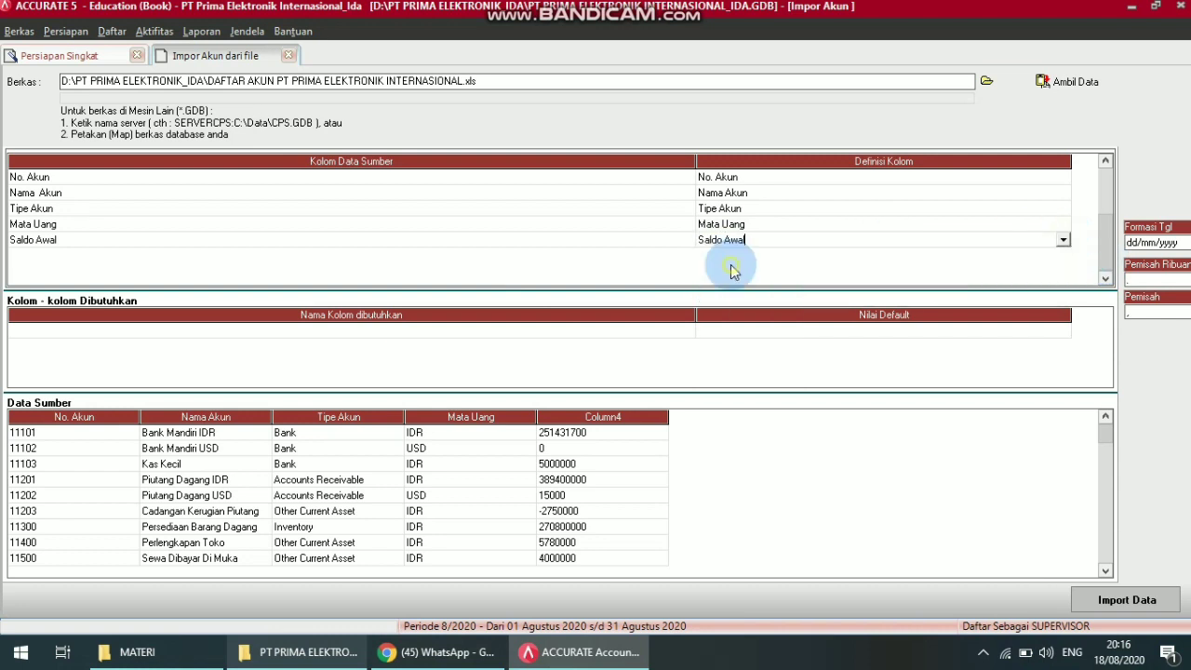
left_click(796, 209)
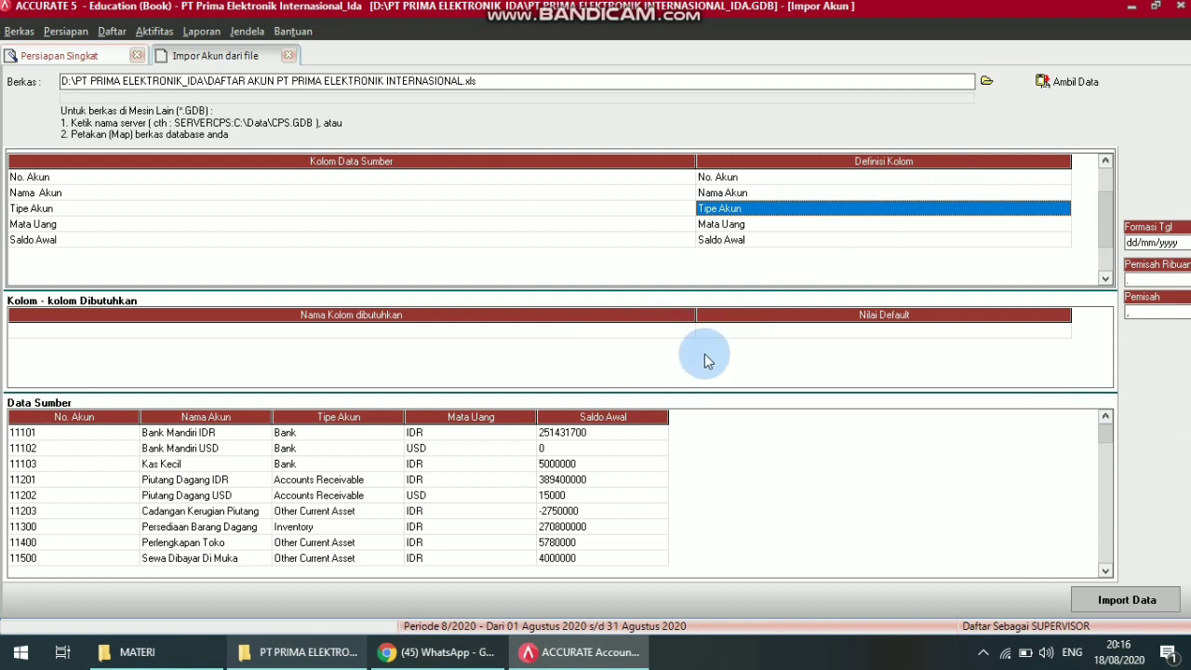
Import the accounts from the Excel file and acknowledge the 58 imported accounts
left_click(1146, 605)
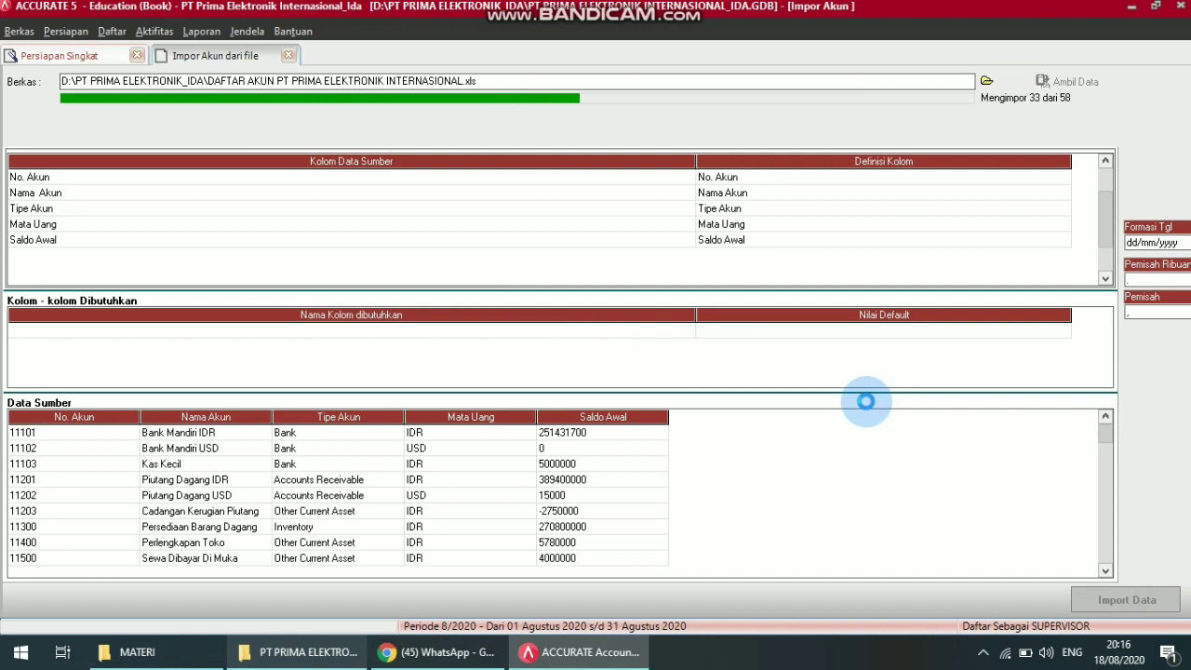
mouse_move(582, 6)
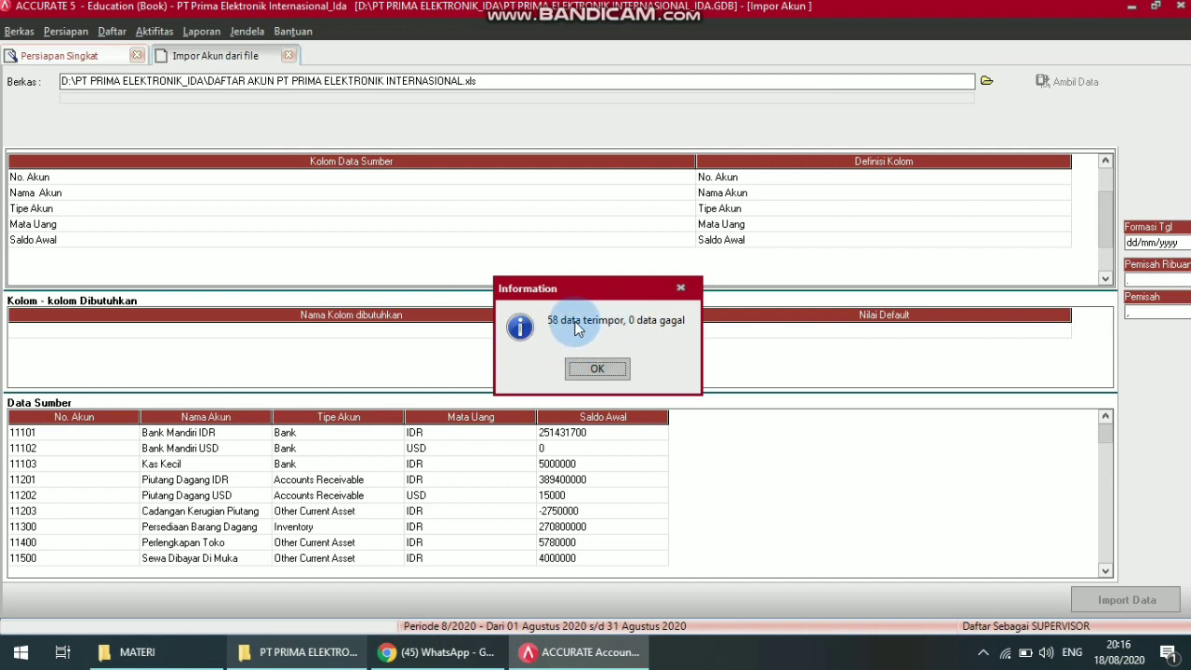
left_click(600, 369)
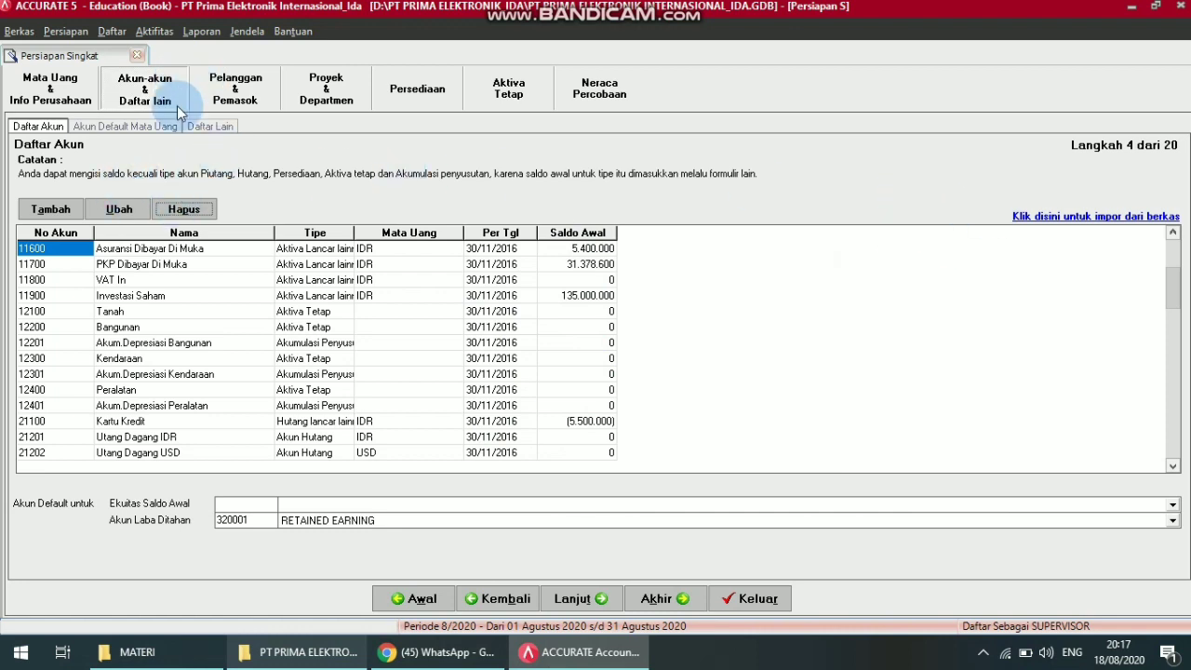
Go to the Akun Default Mata Uang page showing IDR's payable and receivable accounts
left_click(121, 128)
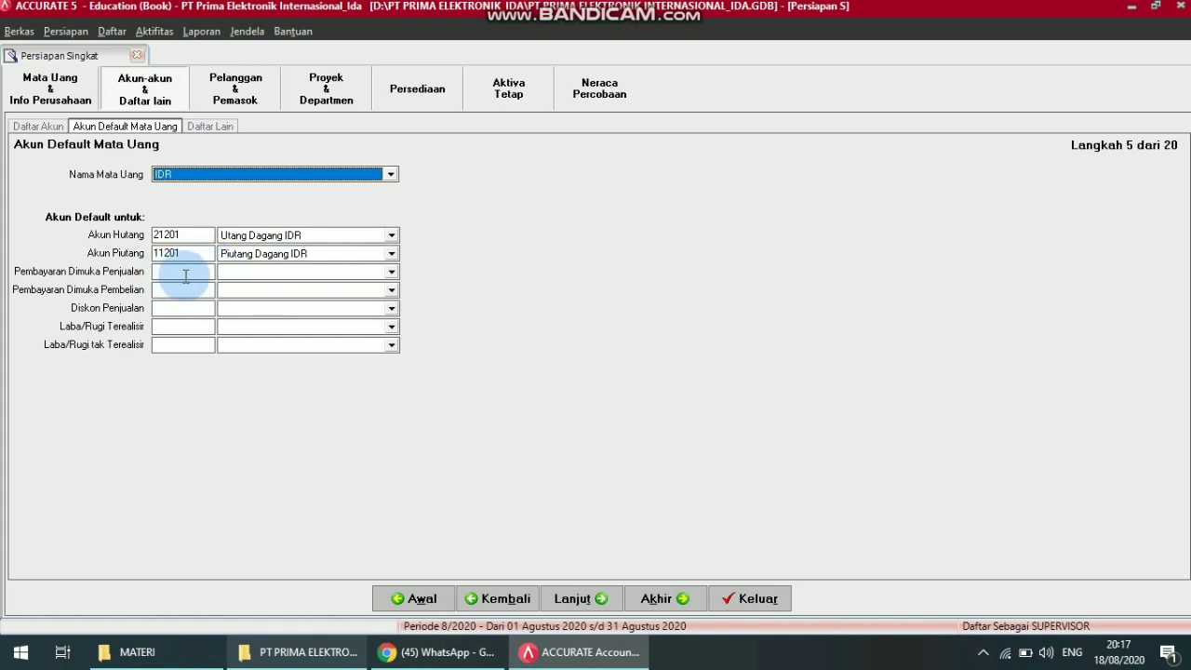
For IDR, set sales down payment to Utang Dagang IDR, purchase down payment to Piutang Dagang IDR, sales discount to Potongan Penjualan
left_click(175, 272)
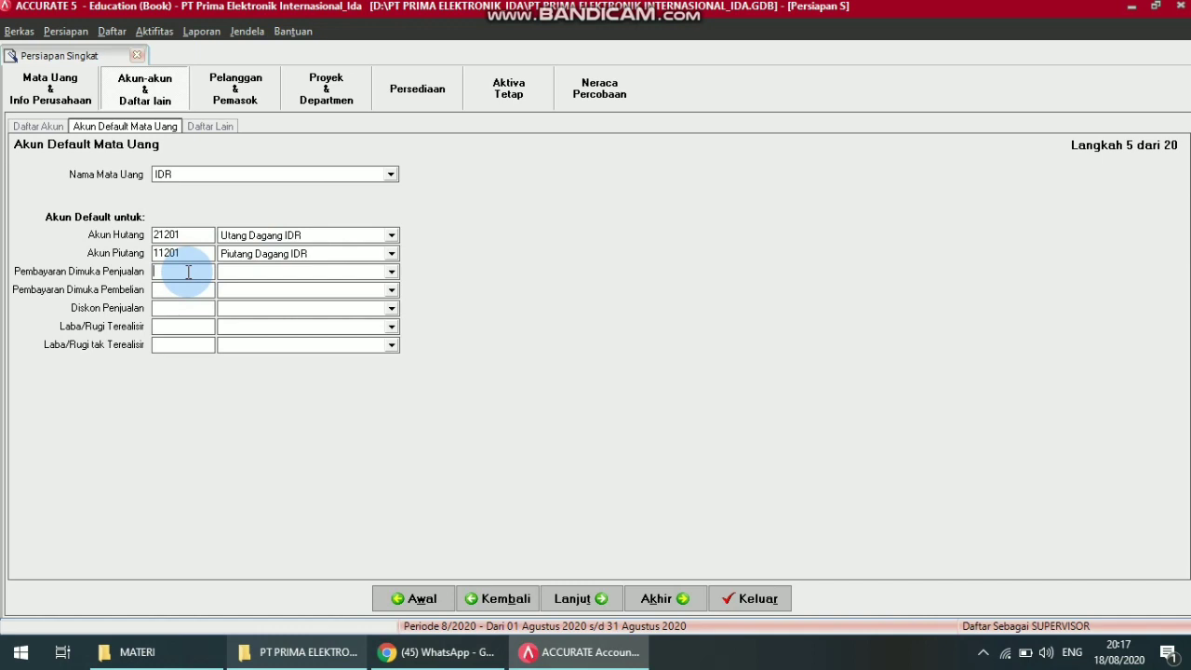
type("21201")
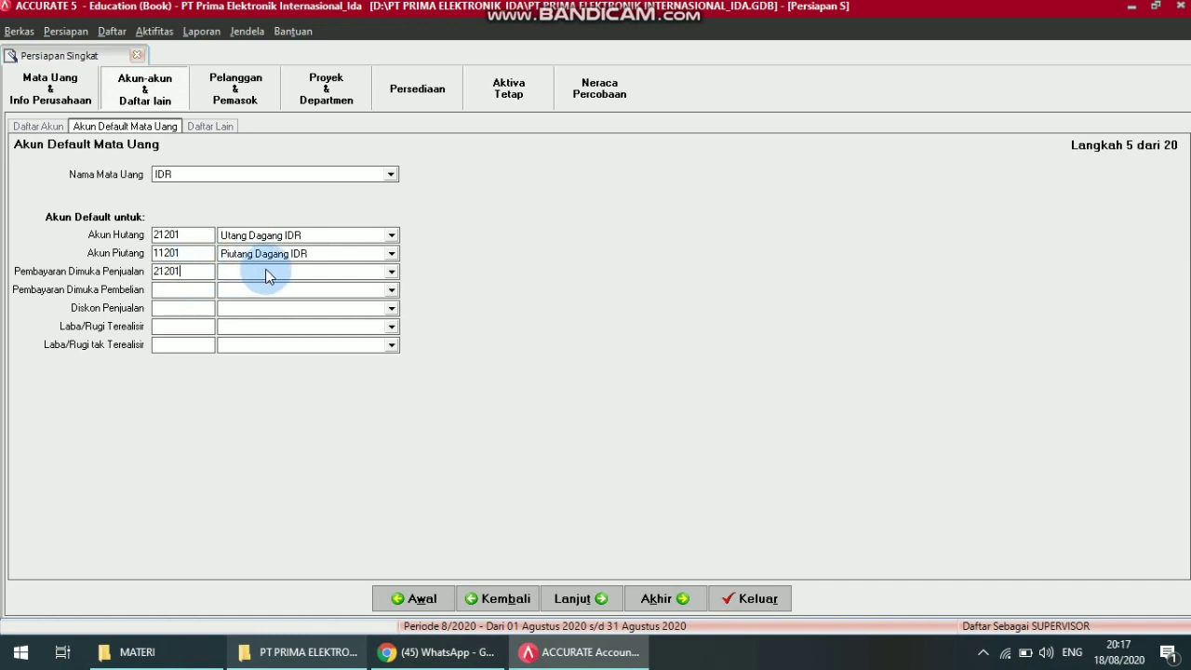
left_click(376, 271)
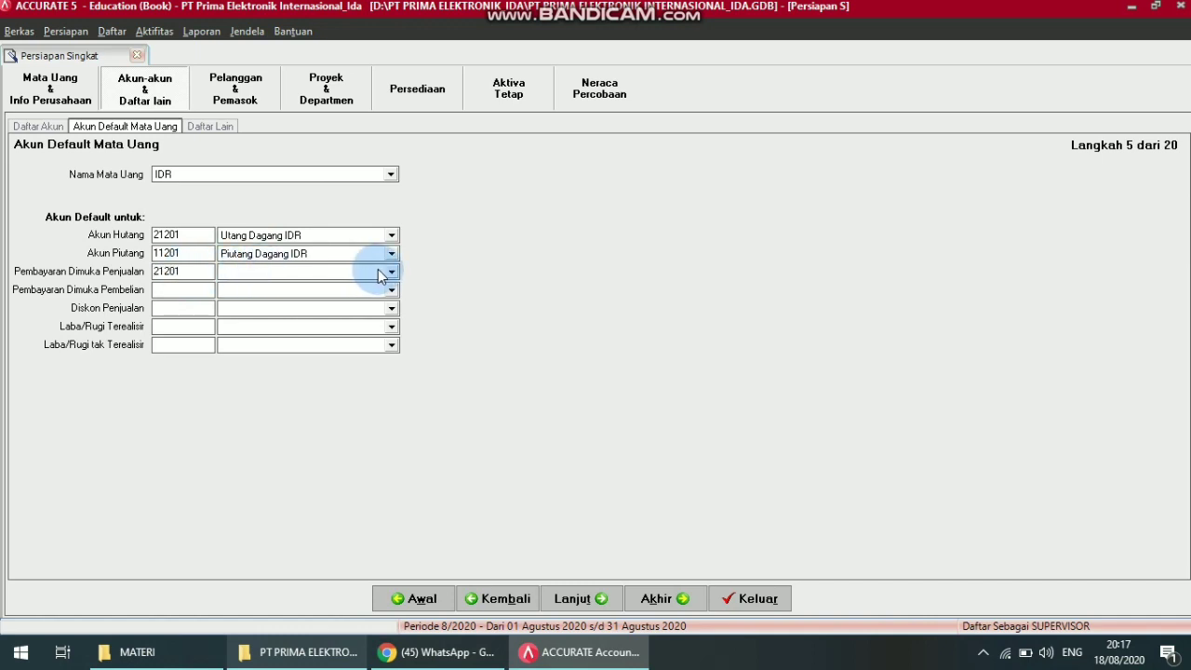
left_click(299, 305)
left_click(287, 291)
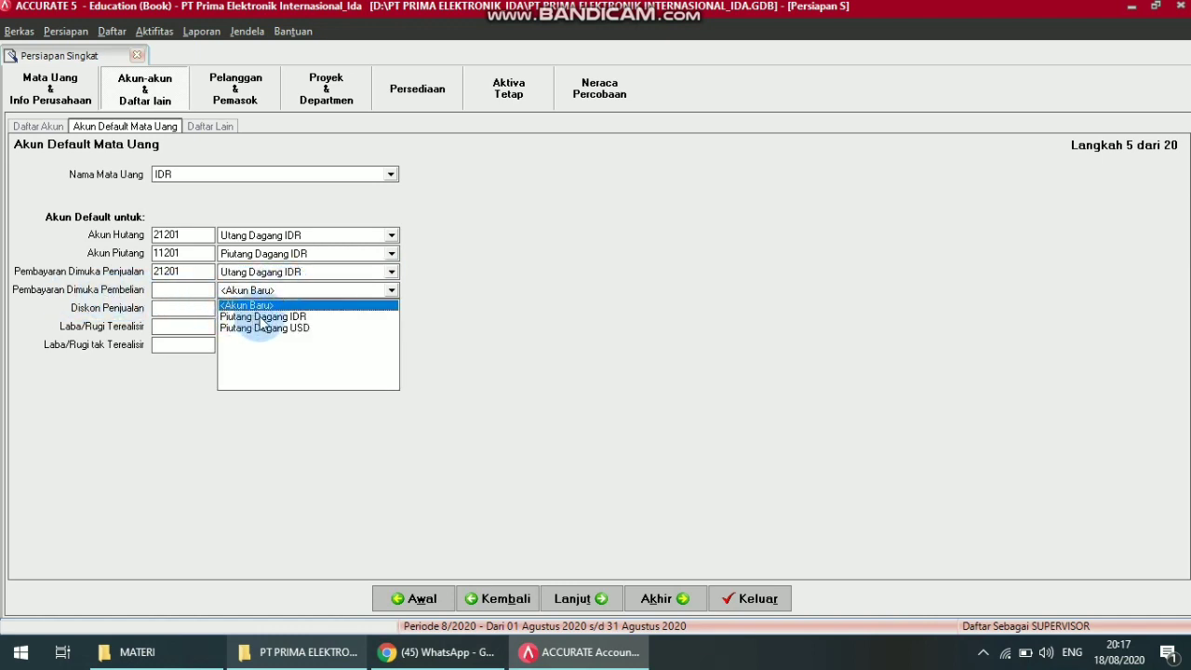
left_click(264, 317)
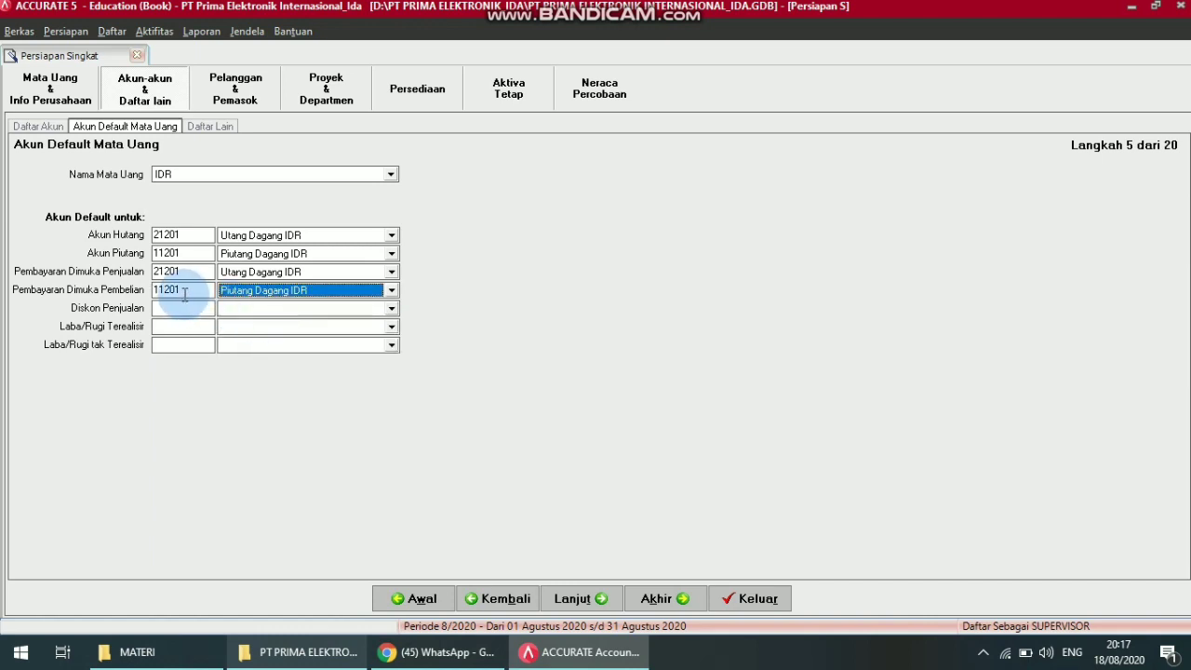
left_click(392, 313)
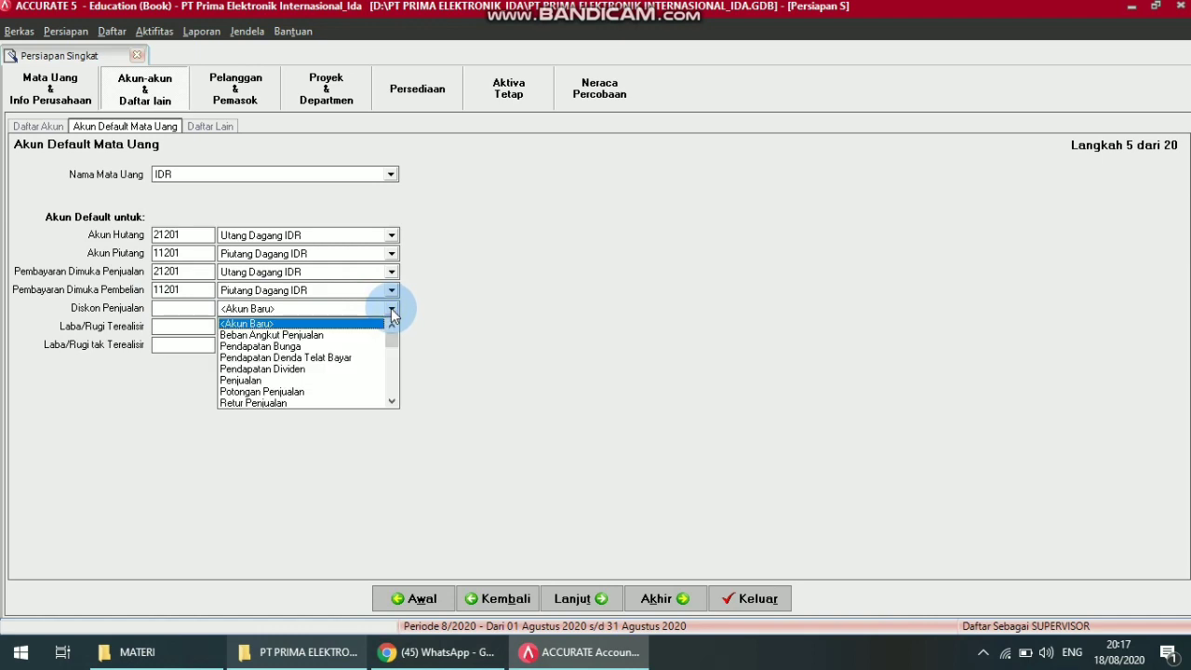
left_click(325, 395)
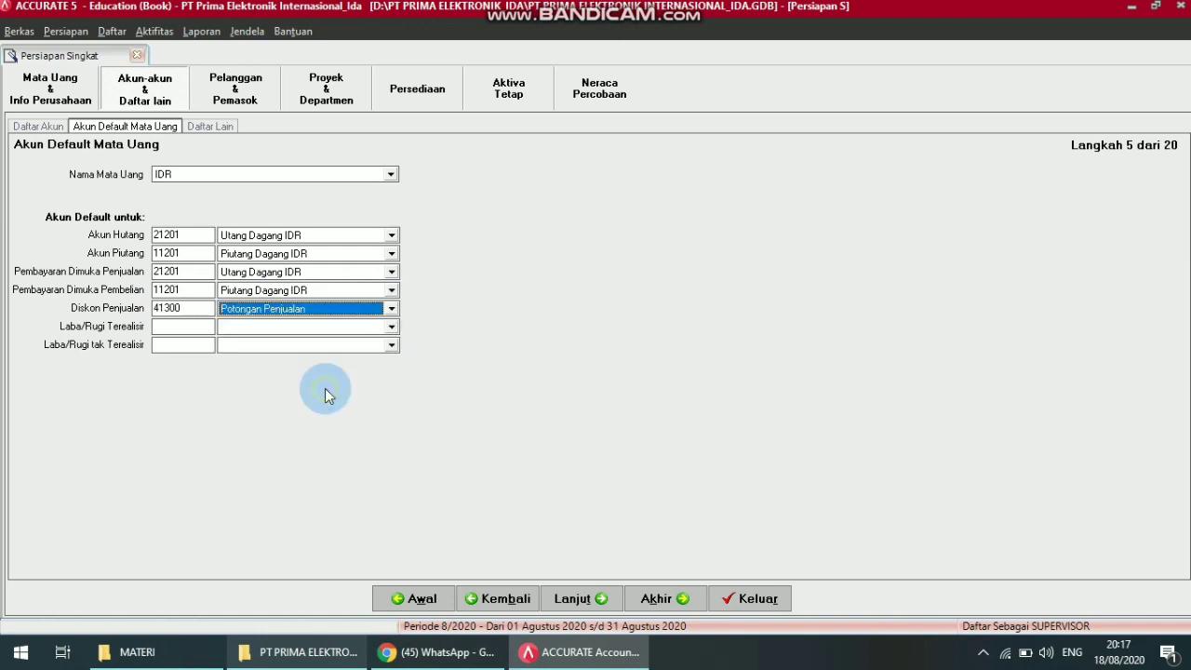
Set IDR forex gain/loss accounts to 70000 realised and 71000 unrealised, then go to Daftar Lain
left_click(301, 327)
left_click(391, 419)
left_click(391, 420)
left_click(391, 420)
left_click(392, 420)
left_click(392, 419)
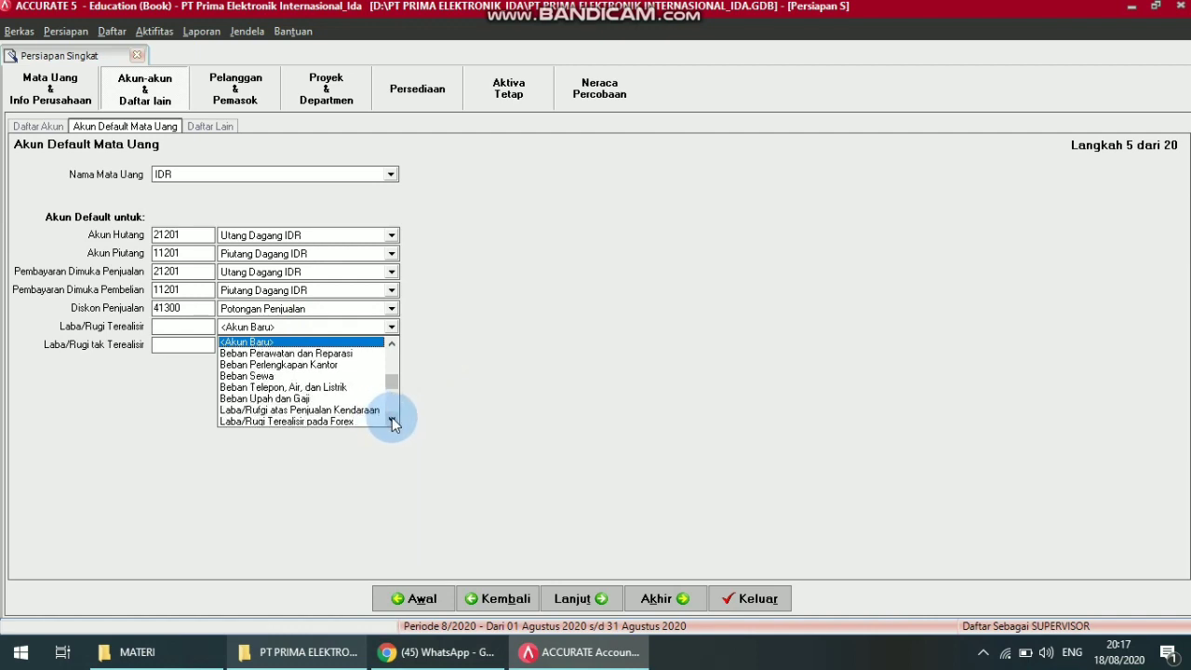
left_click(392, 420)
left_click(392, 420)
left_click(392, 419)
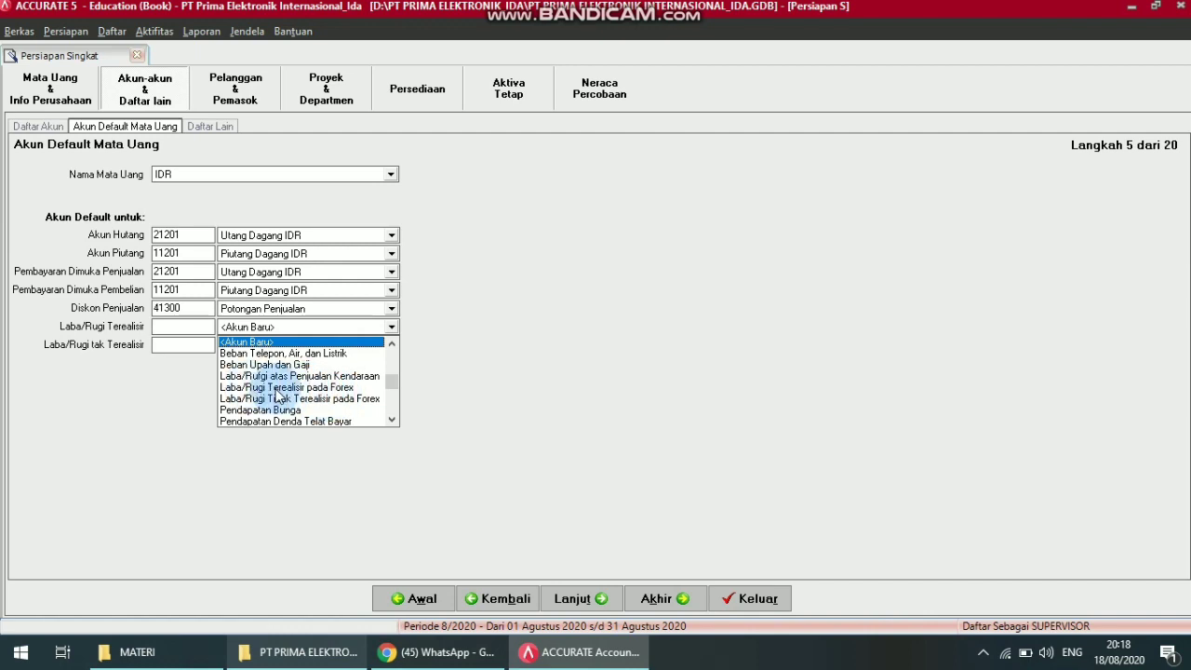
left_click(307, 387)
left_click(391, 346)
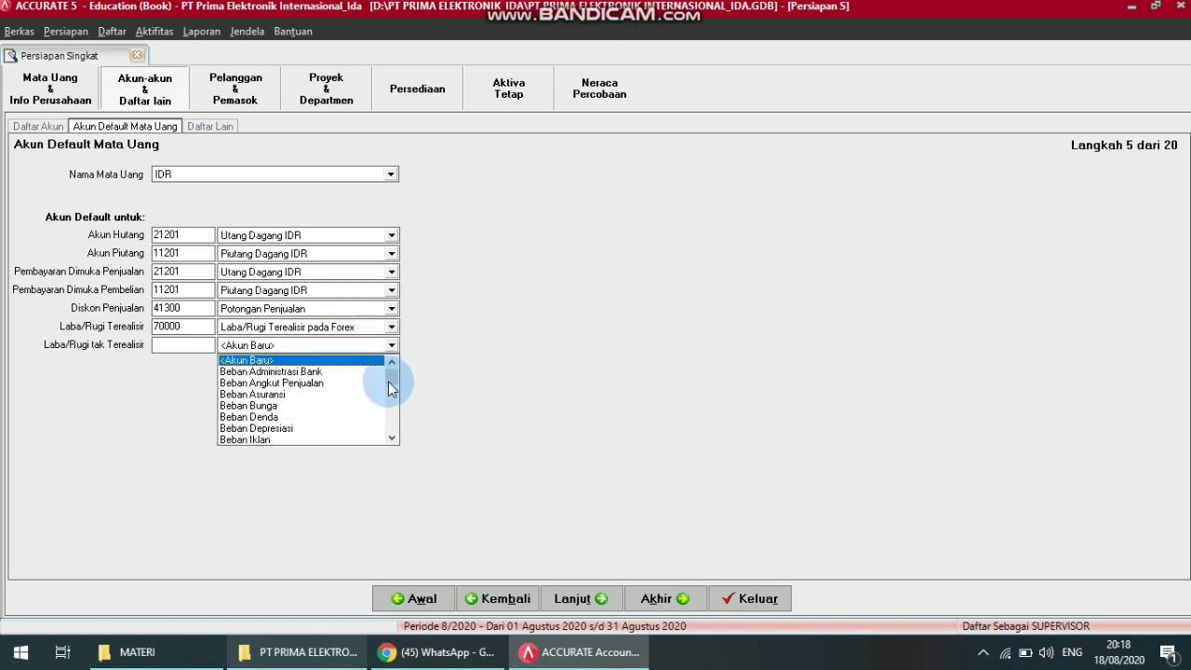
left_click_drag(392, 439, 391, 440)
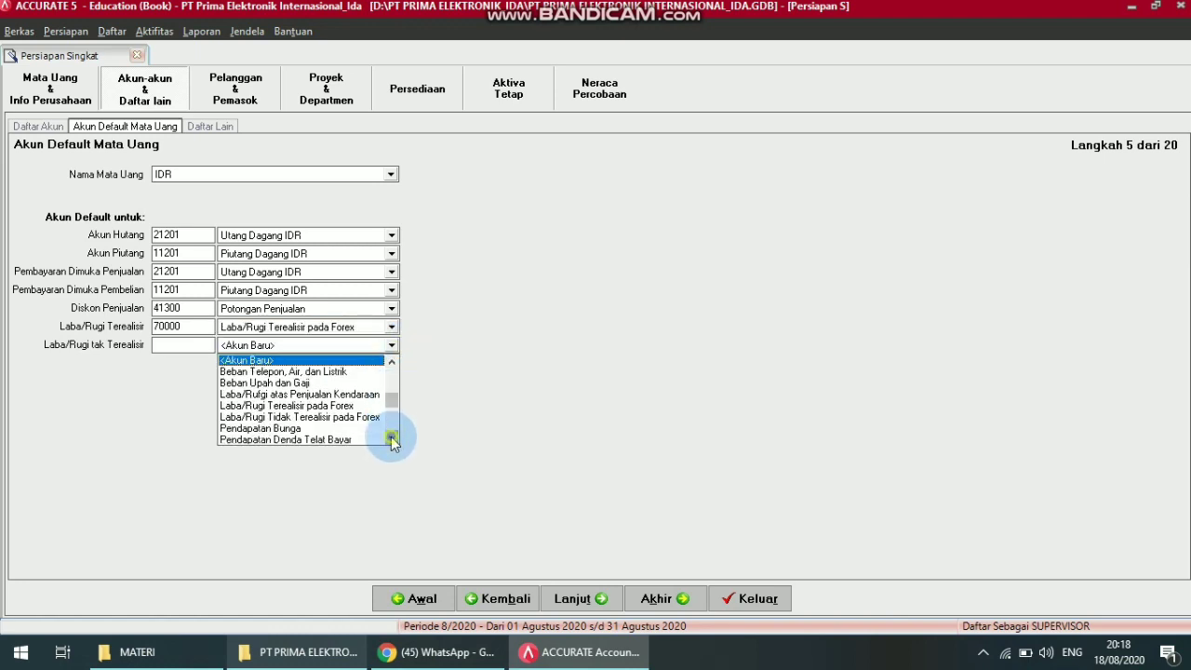
left_click(337, 418)
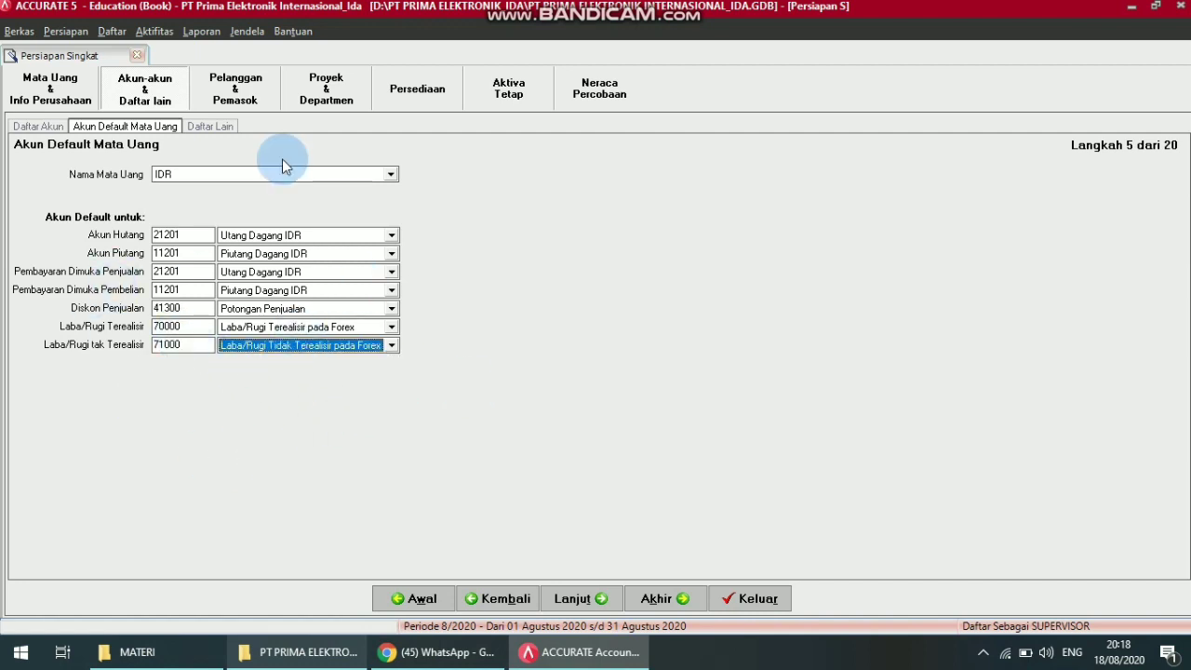
left_click(207, 126)
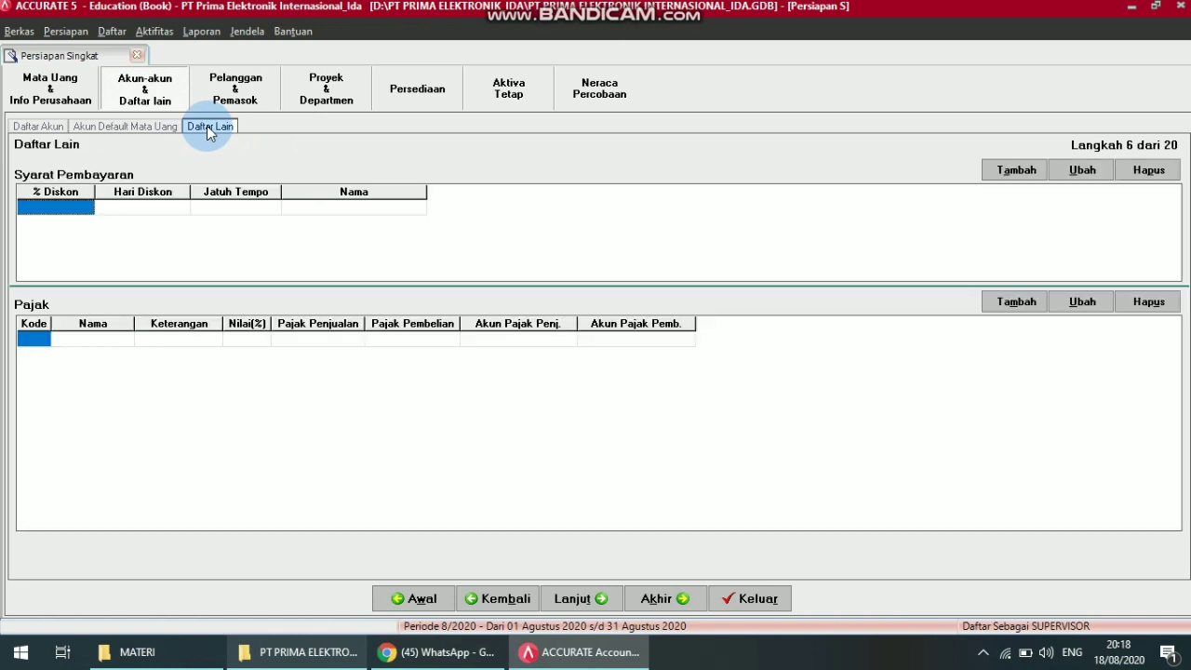
Return to the currency default accounts page and select USD as the currency
left_click(144, 130)
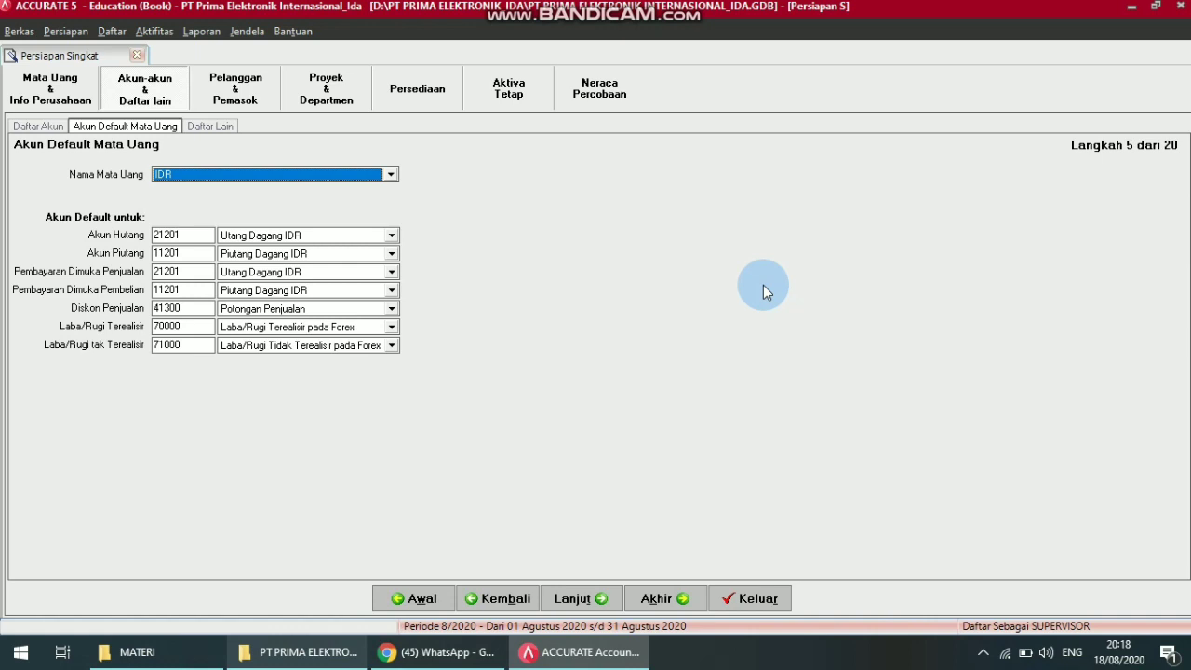
mouse_move(755, 10)
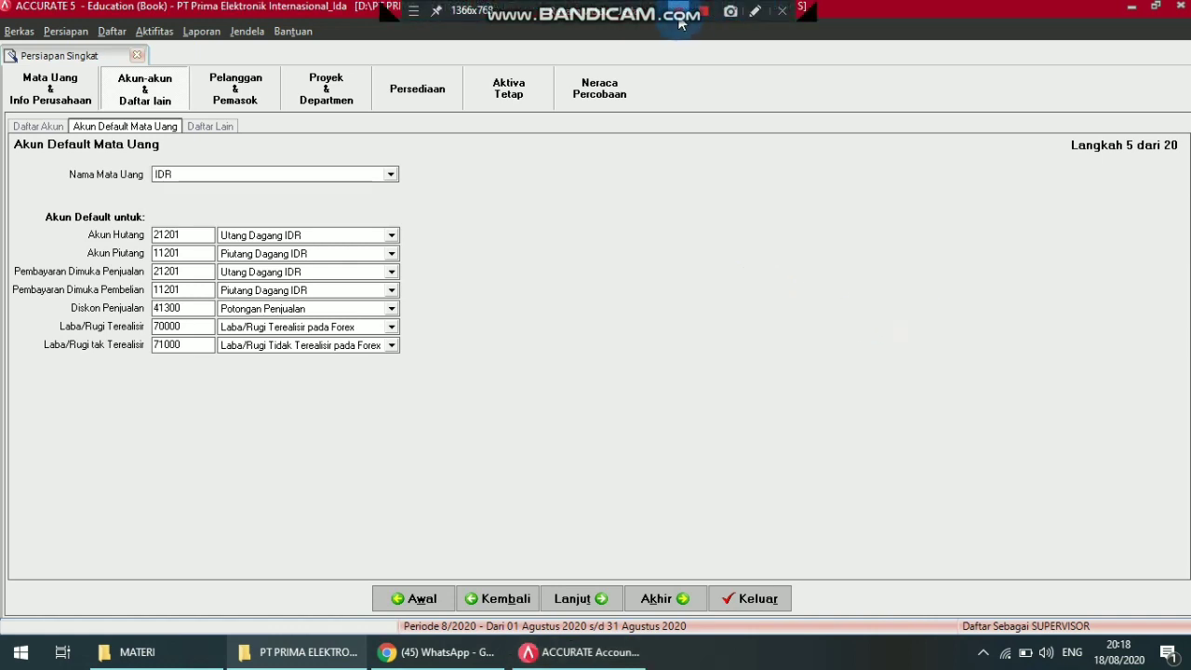
key("Down")
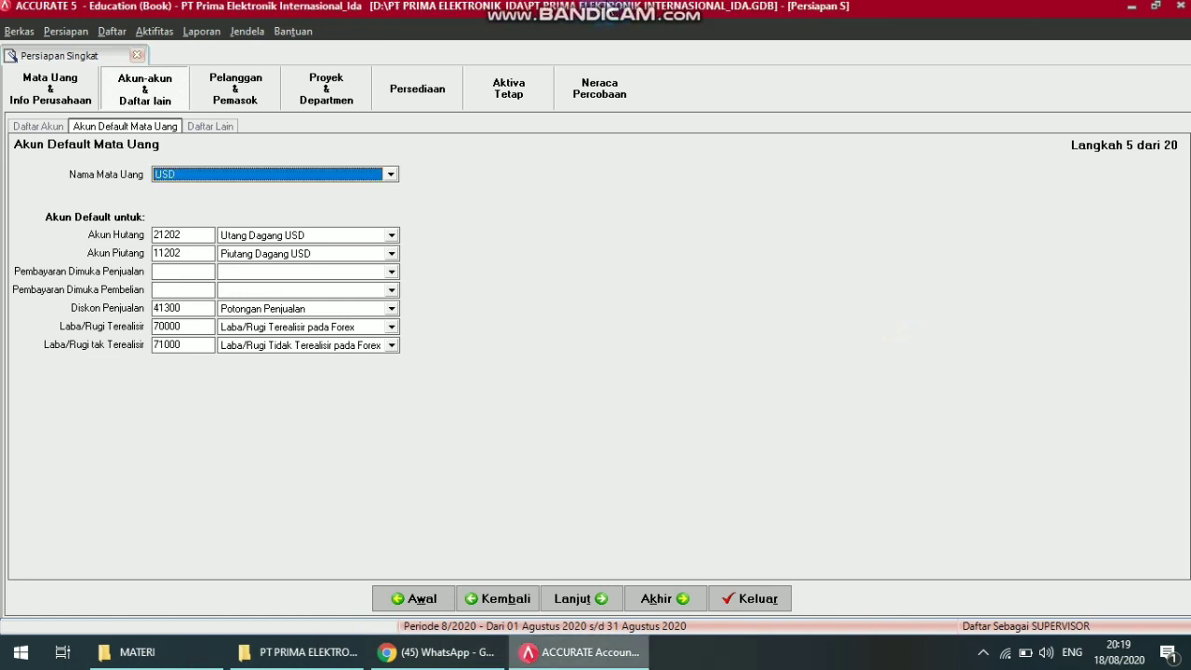
mouse_move(608, 8)
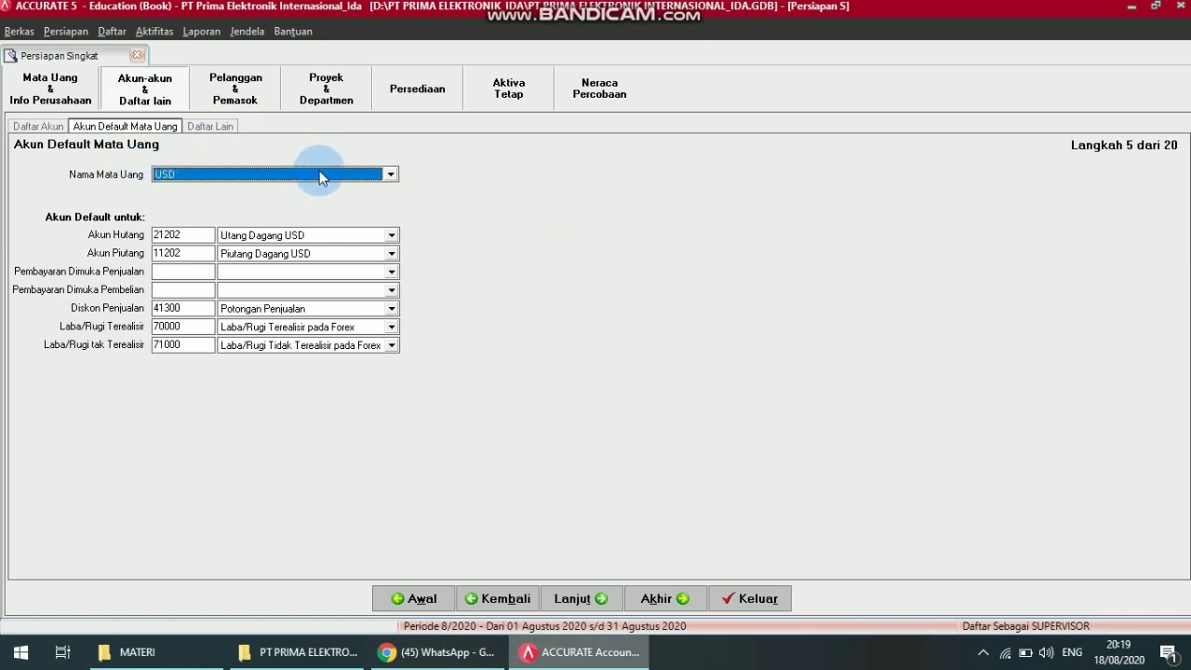
left_click(391, 175)
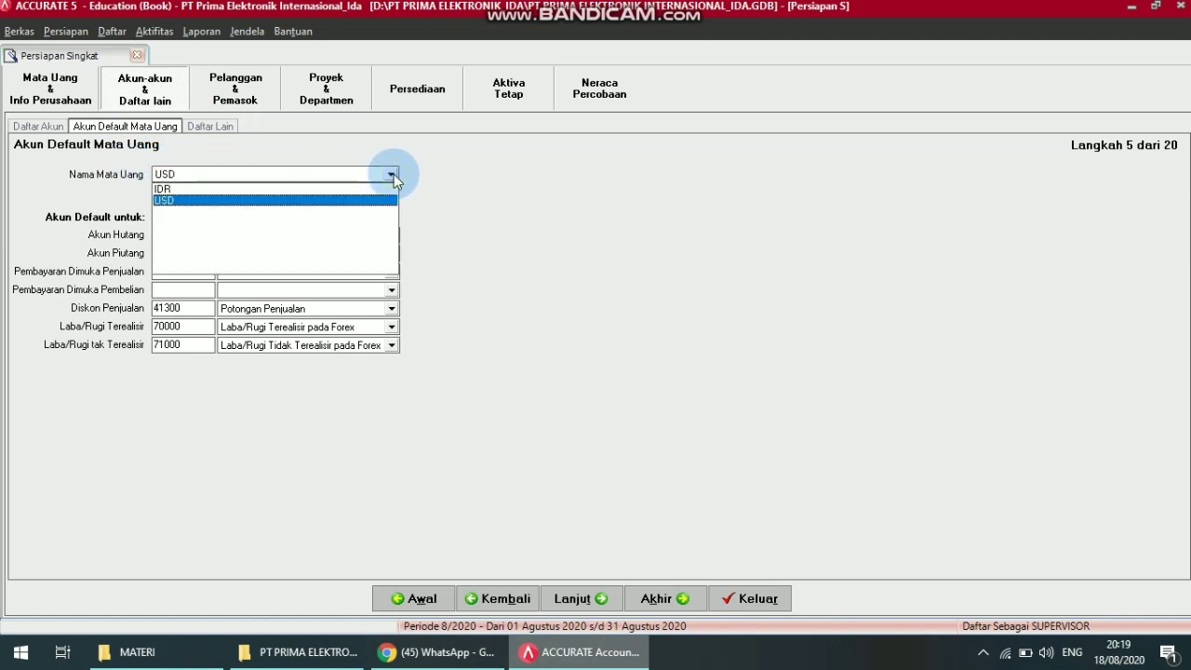
left_click(335, 201)
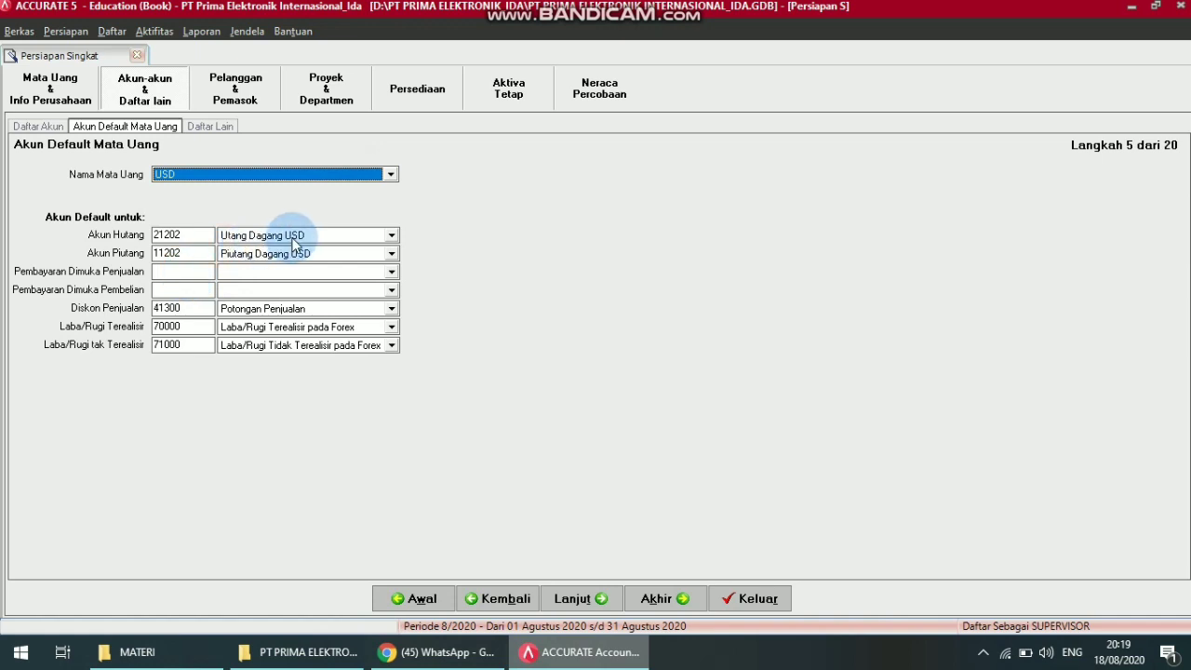
Set USD prepayments to 21202 Utang Dagang USD and 11202 Piutang Dagang USD, then go to Daftar Lain
left_click(392, 271)
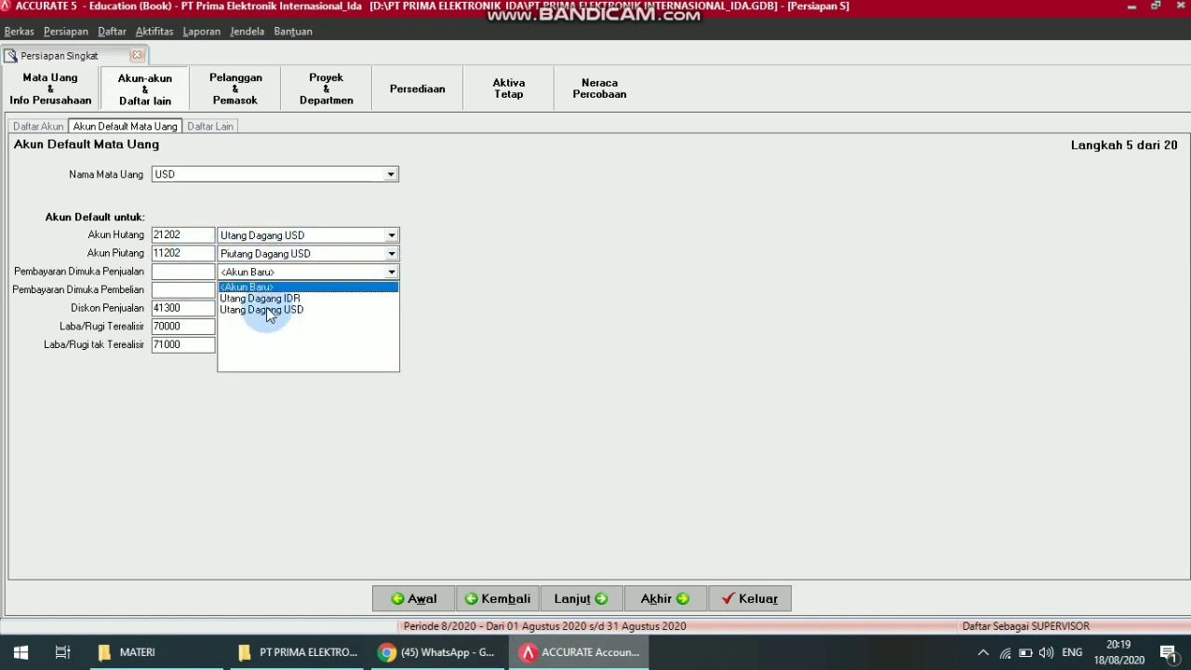
left_click(270, 310)
left_click(392, 289)
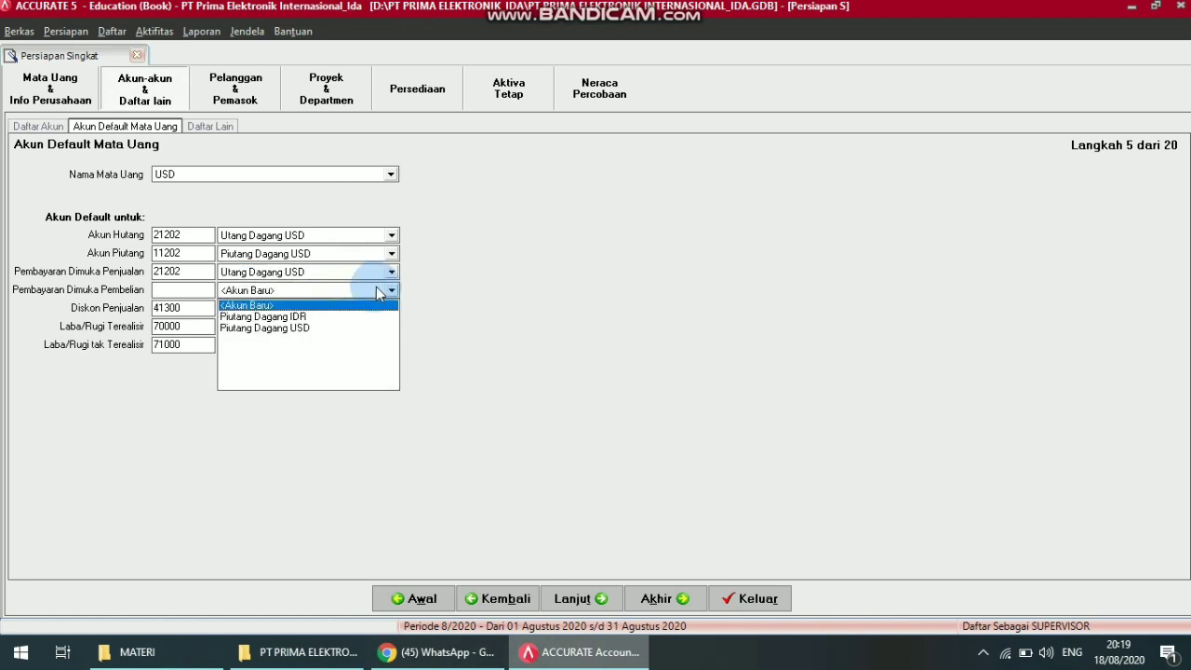
left_click(270, 328)
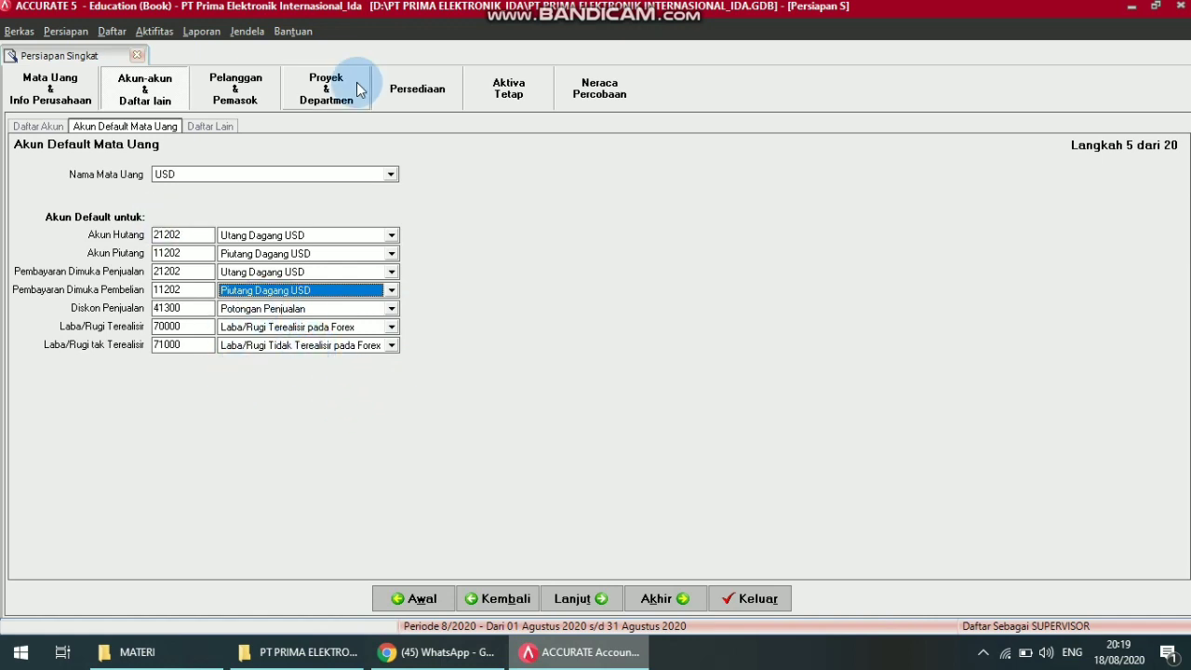
left_click(212, 128)
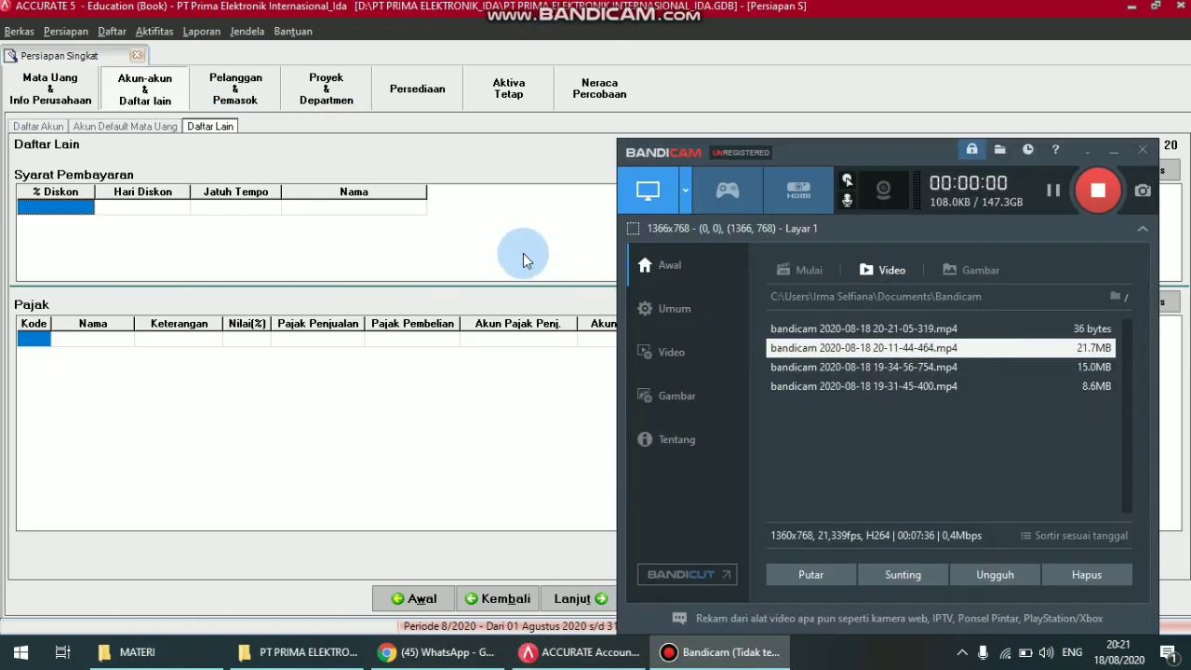
left_click(1083, 154)
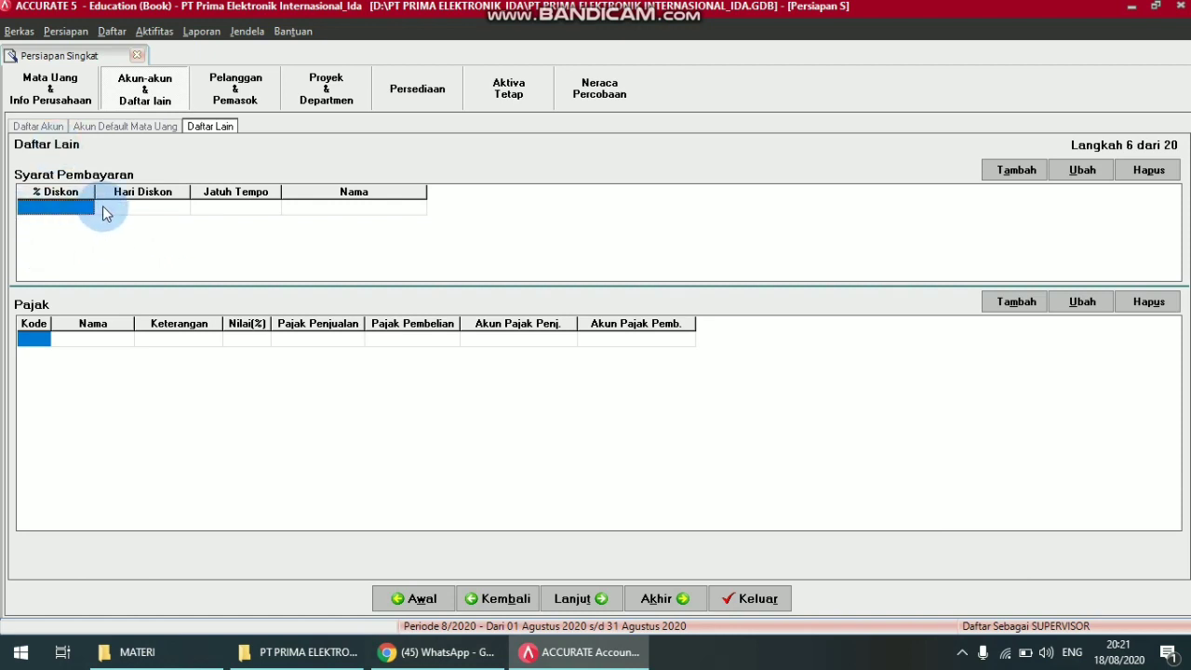
Add a C.O.D payment term with 0 discount days, 0% discount and 0 due days
left_click(1016, 170)
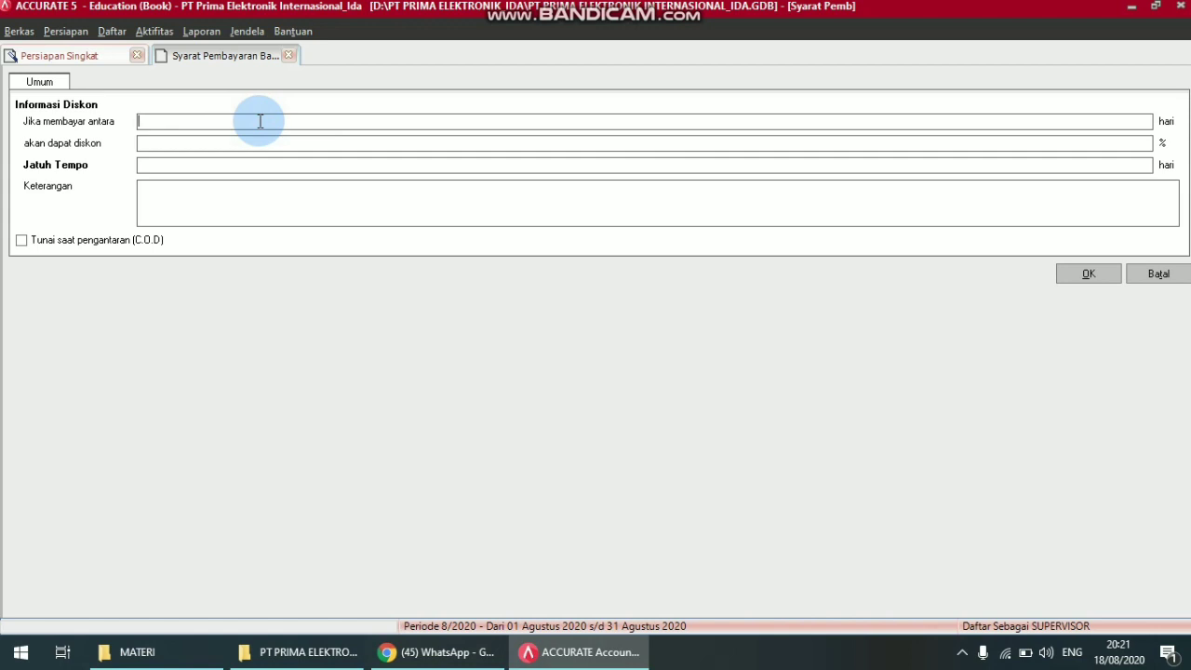
type("0")
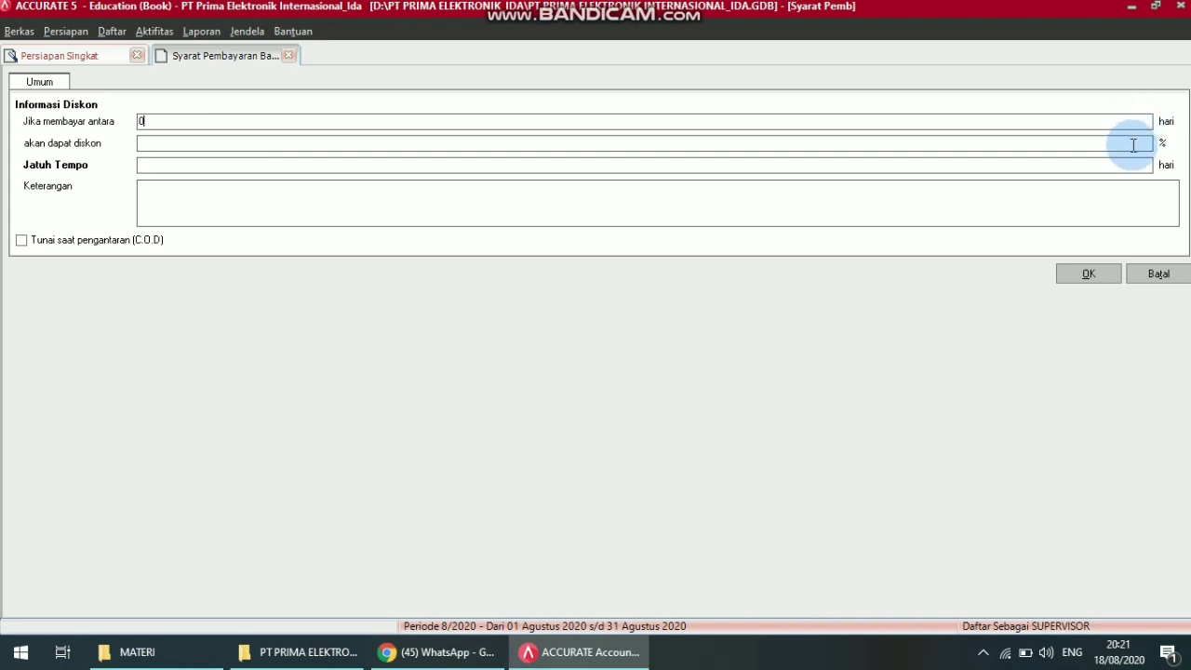
left_click(1133, 144)
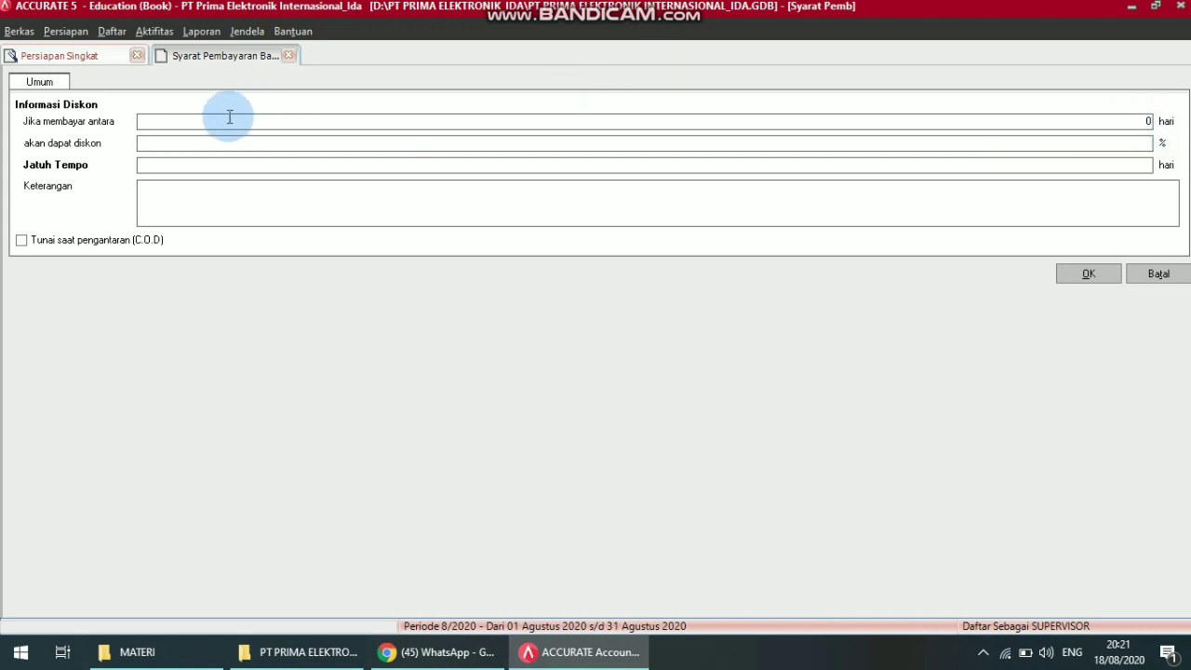
type("0")
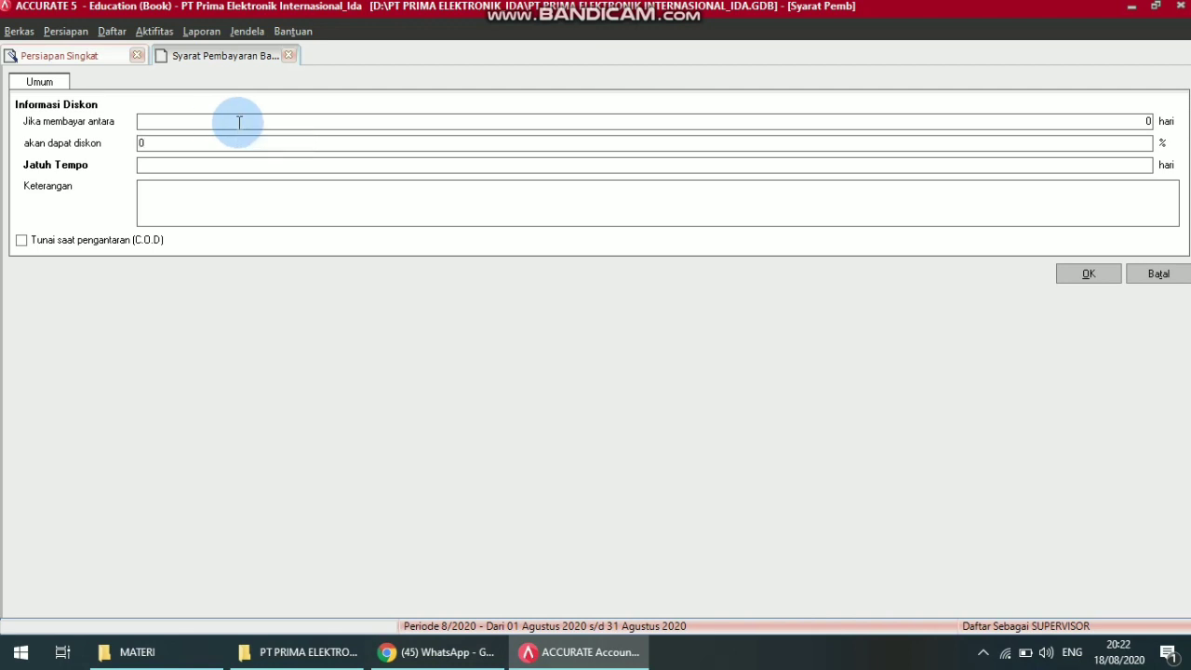
left_click(201, 164)
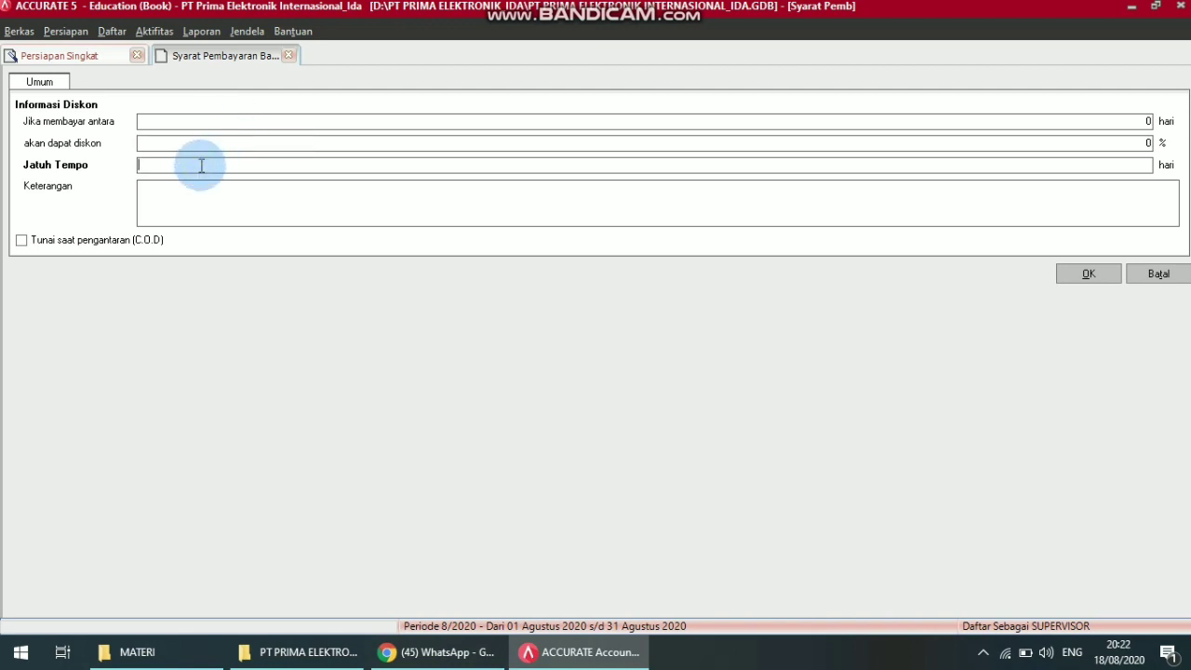
type("0")
left_click(183, 199)
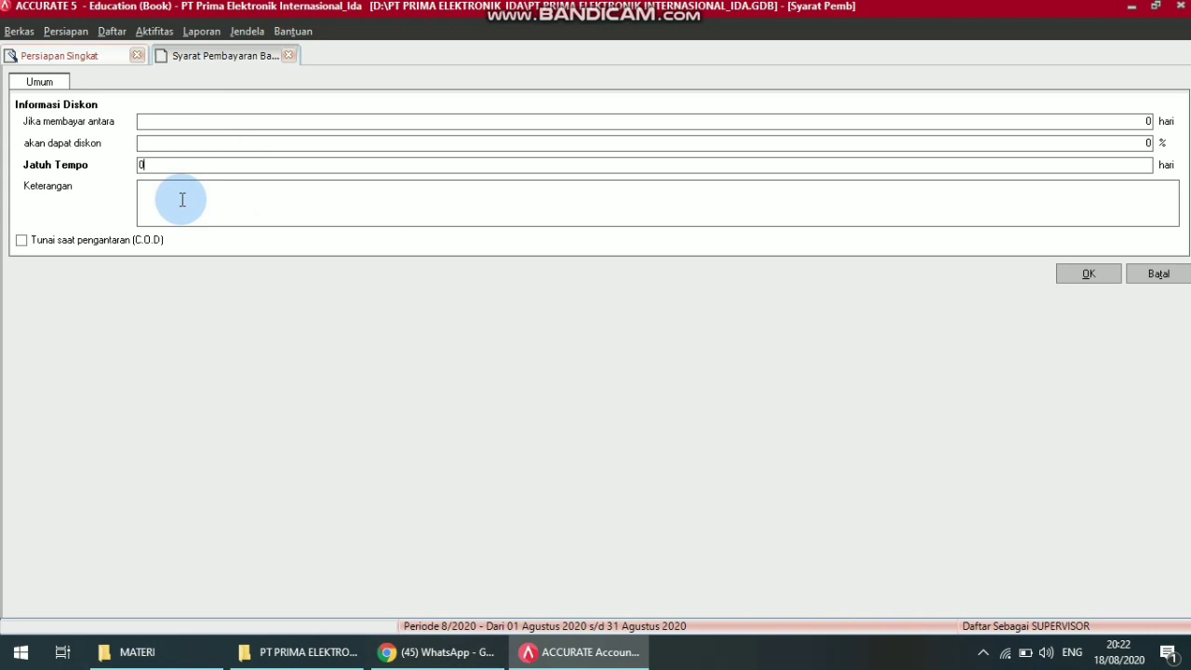
left_click(22, 244)
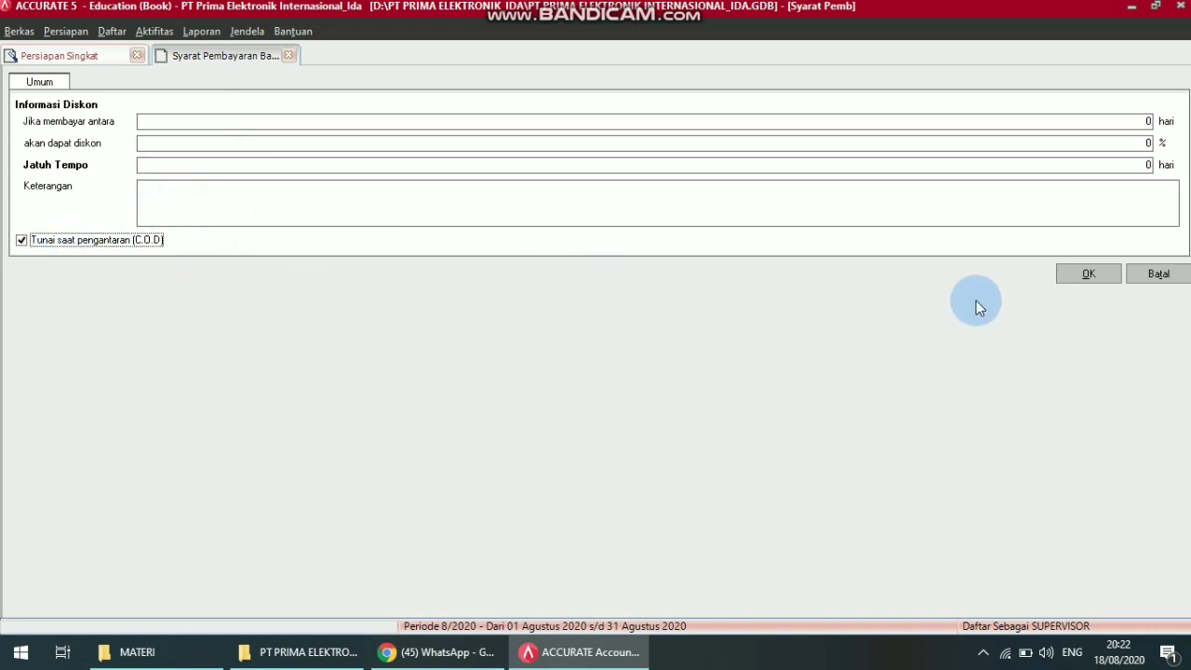
left_click(1088, 274)
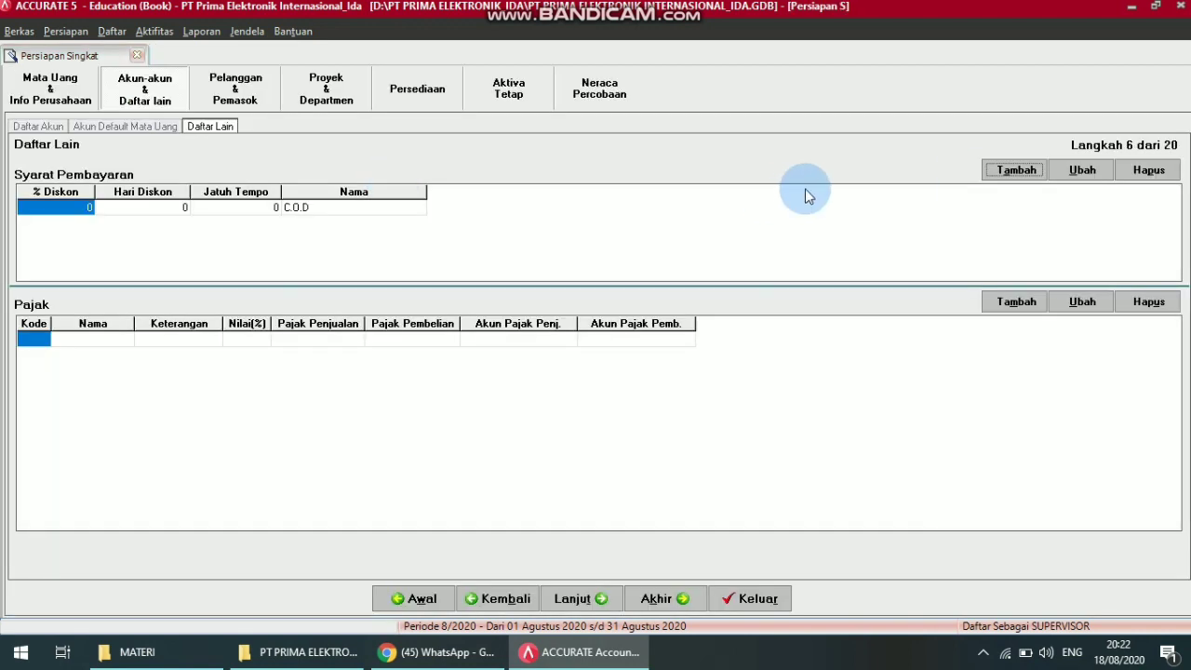
left_click(1007, 173)
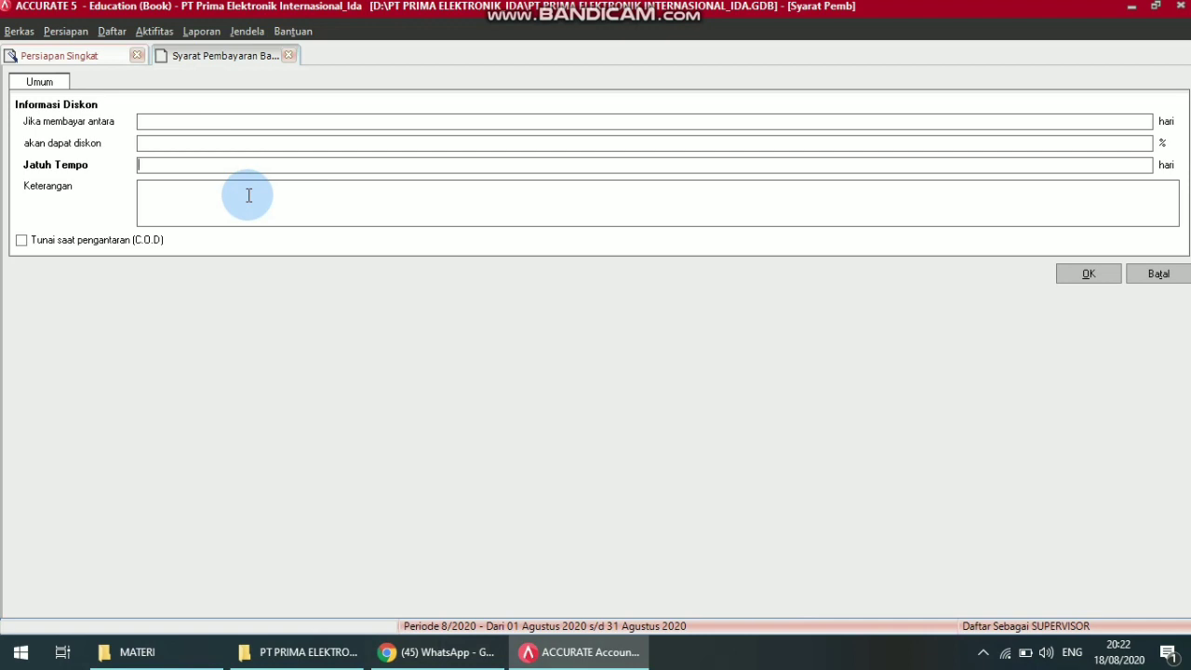
Add the N/30 payment term: 0 discount days, 0% discount, due in 30 days
left_click(169, 123)
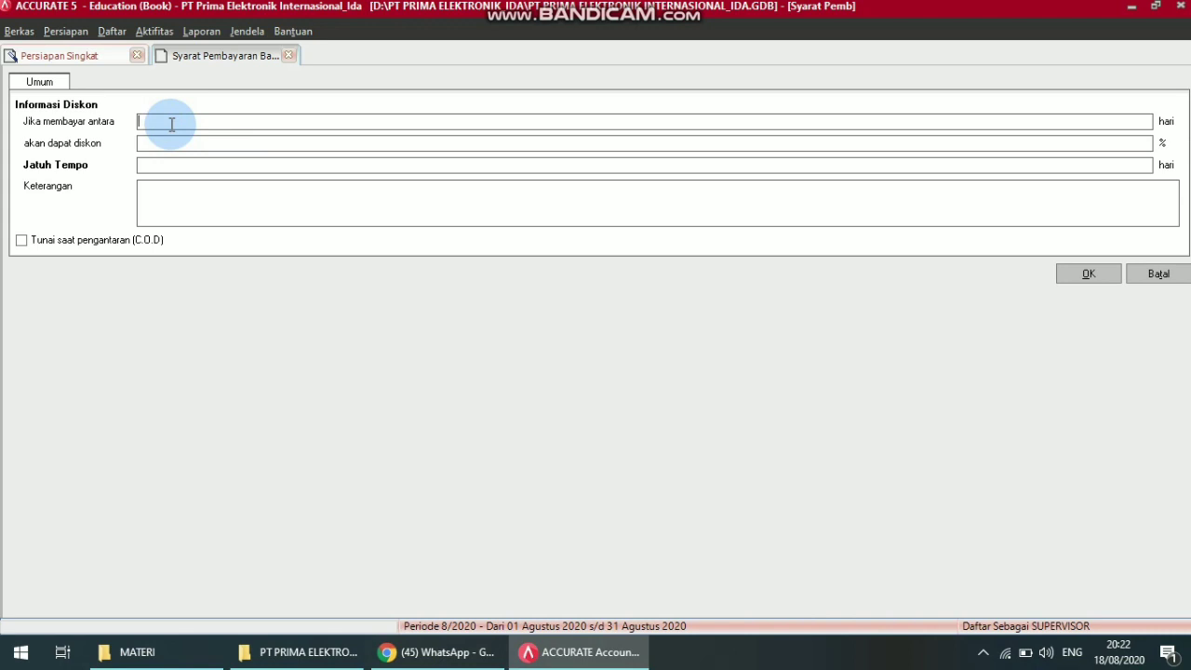
type("0")
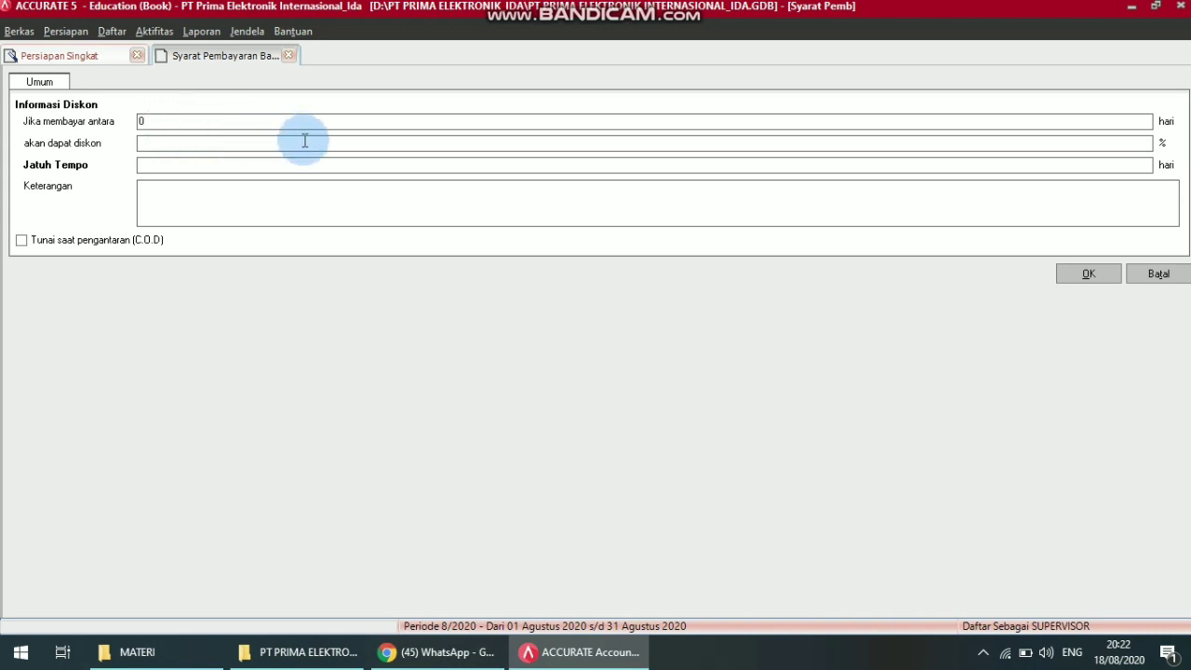
left_click(269, 146)
type("0")
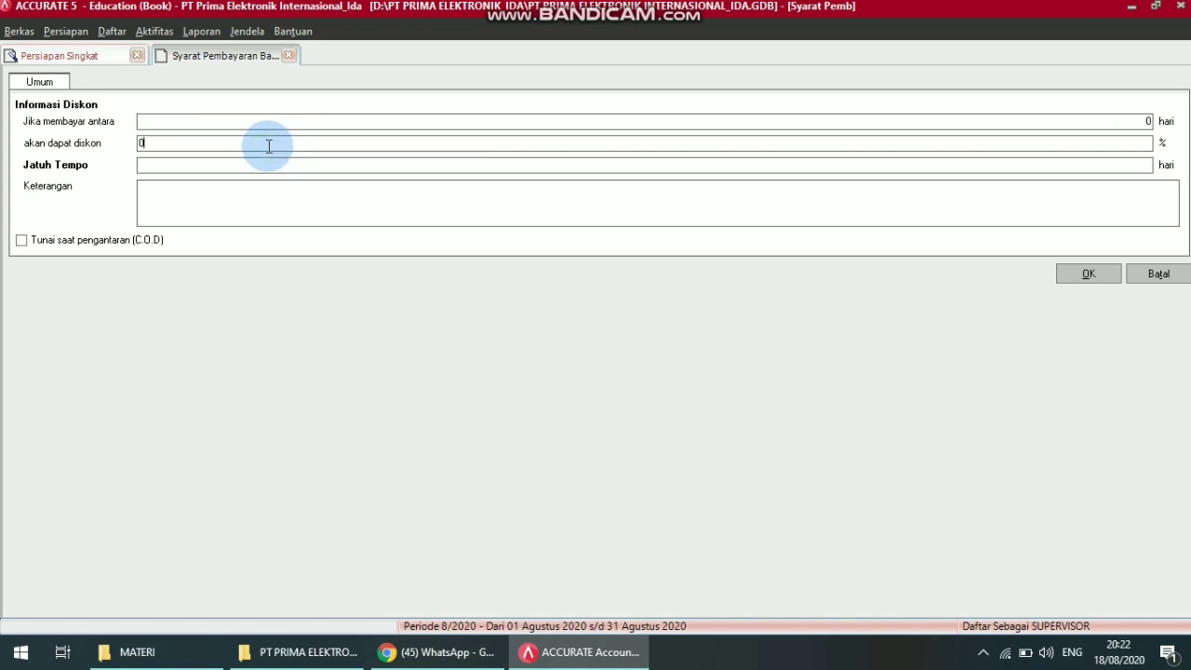
left_click(254, 167)
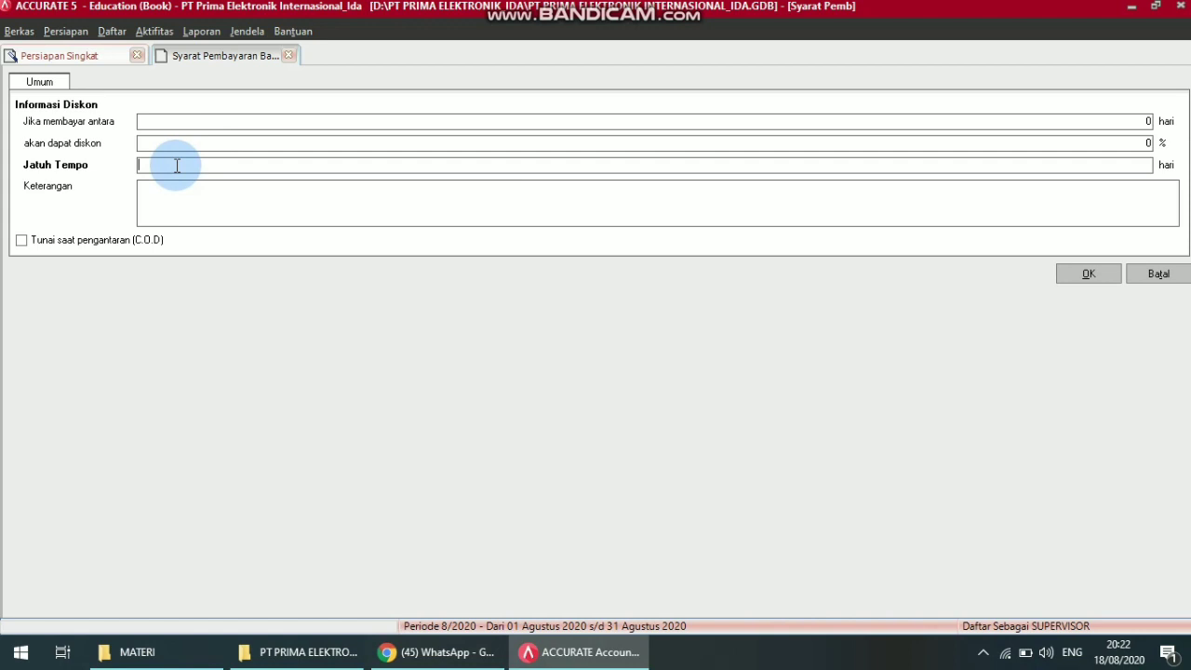
type("30")
key("Tab")
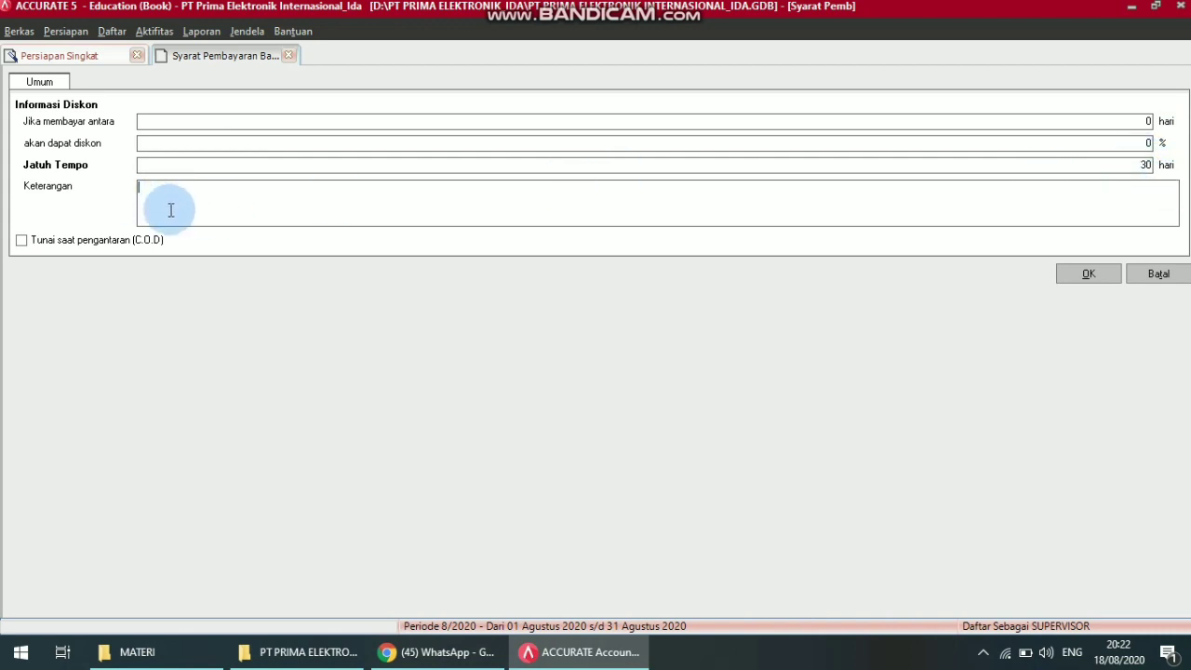
type("N/30")
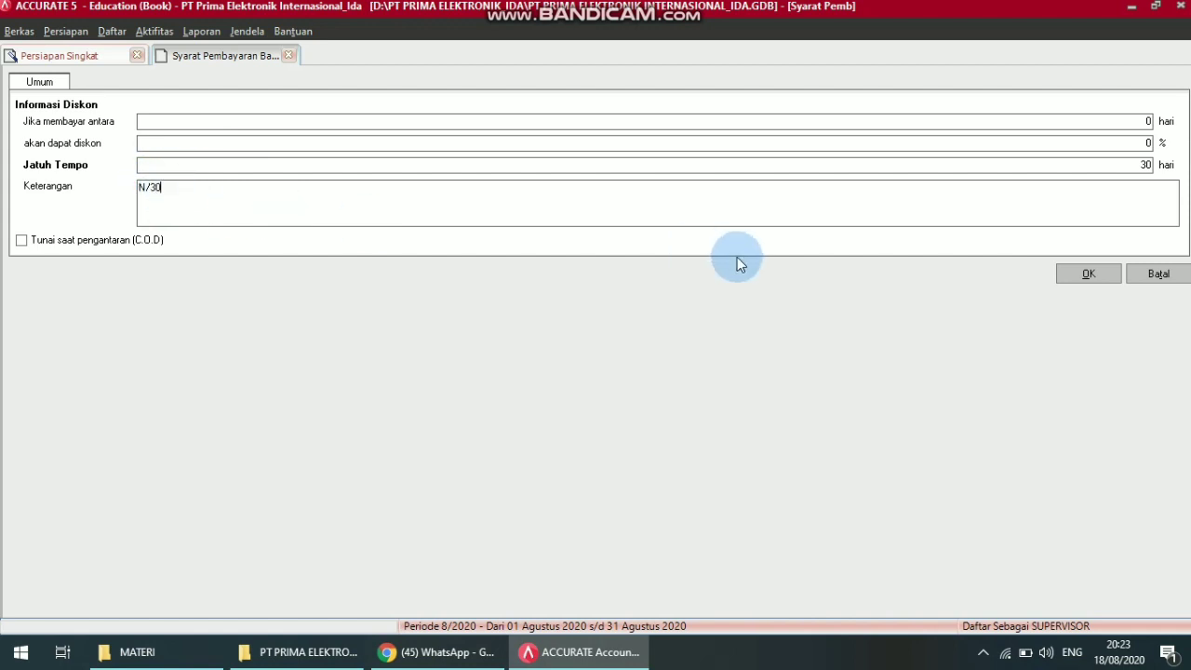
left_click(1101, 281)
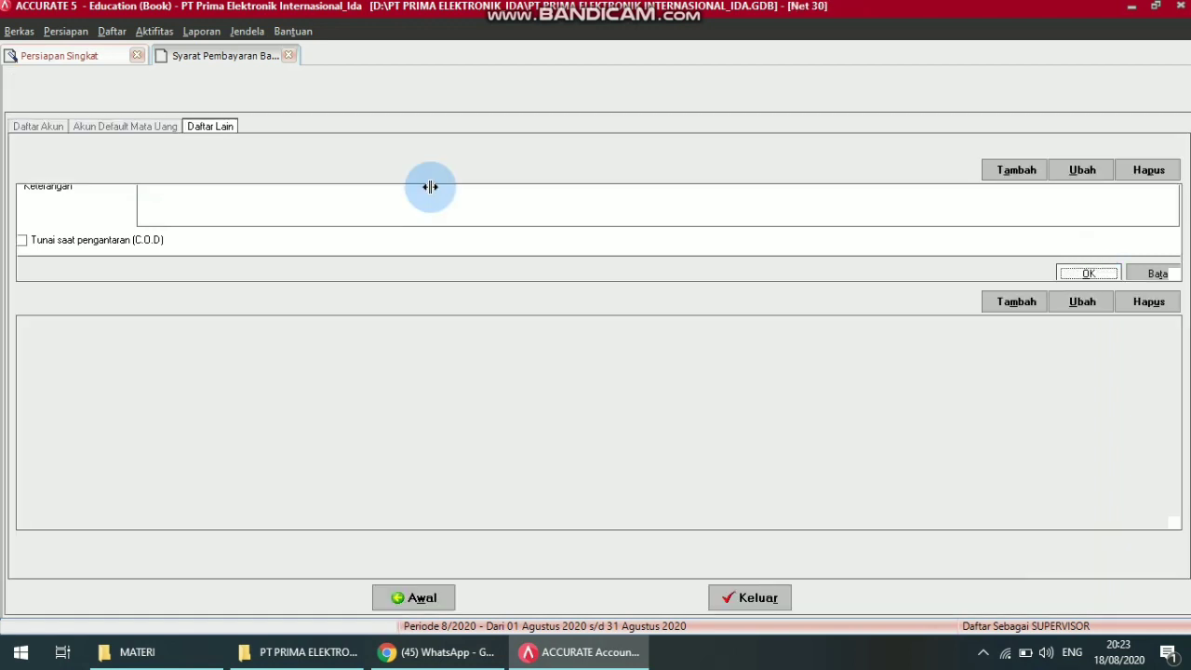
Add the '3/10, n/30' payment term: 3% discount within 10 days, due in 30 days
left_click(1001, 171)
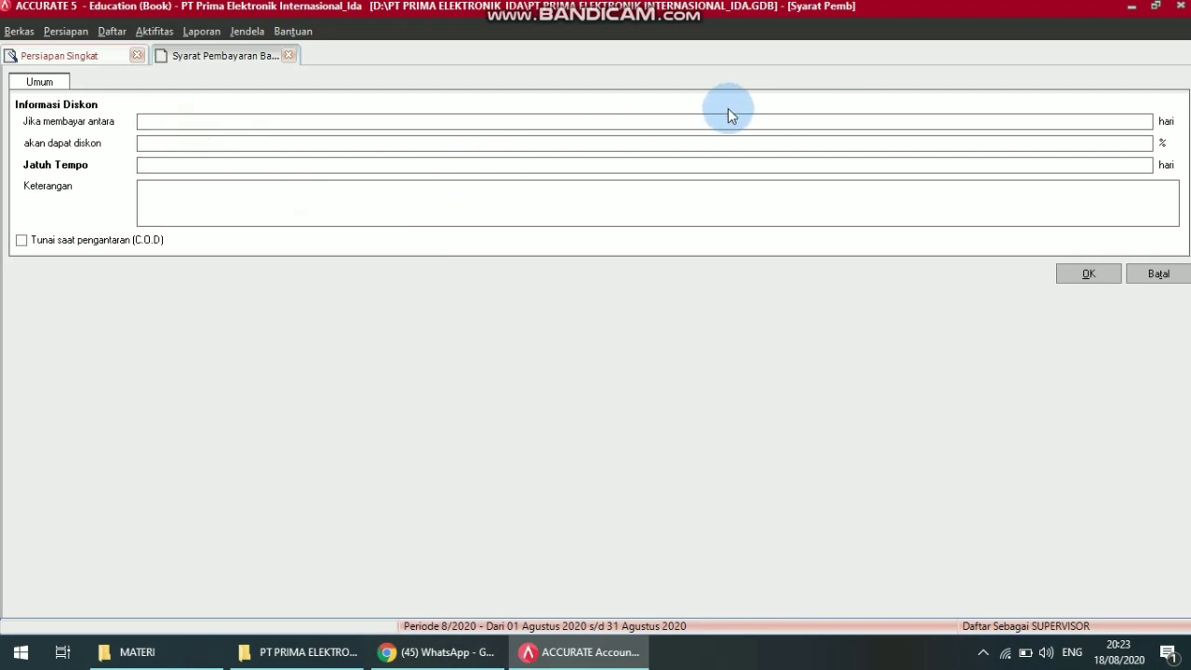
type("10")
left_click(1126, 142)
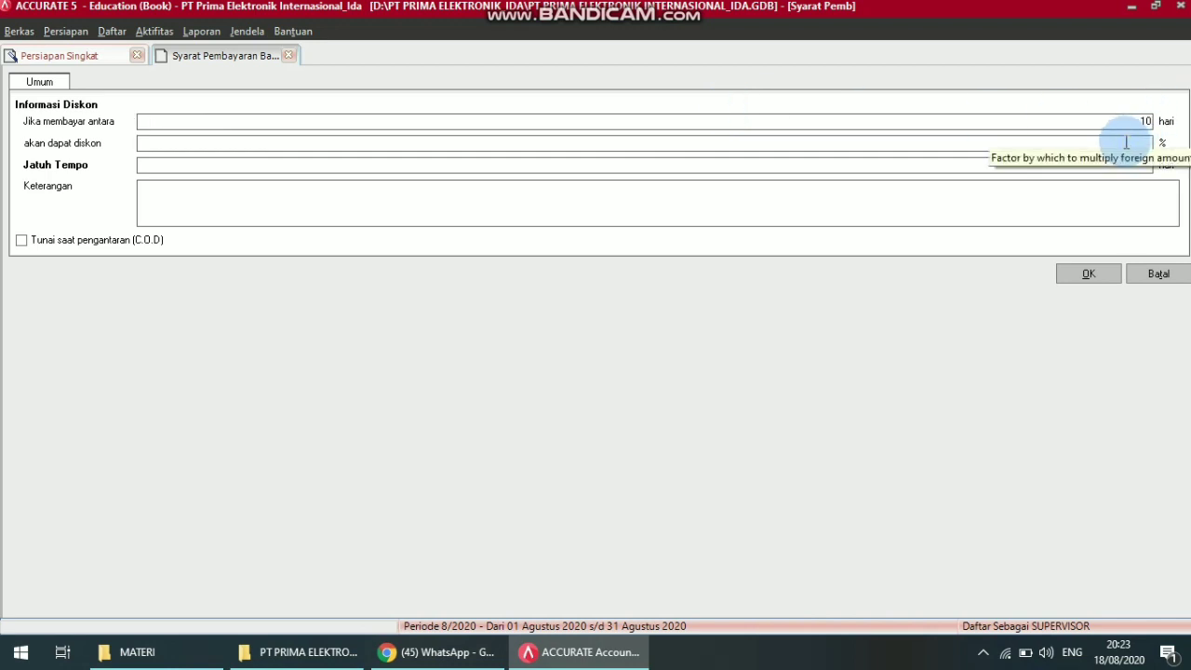
type("3")
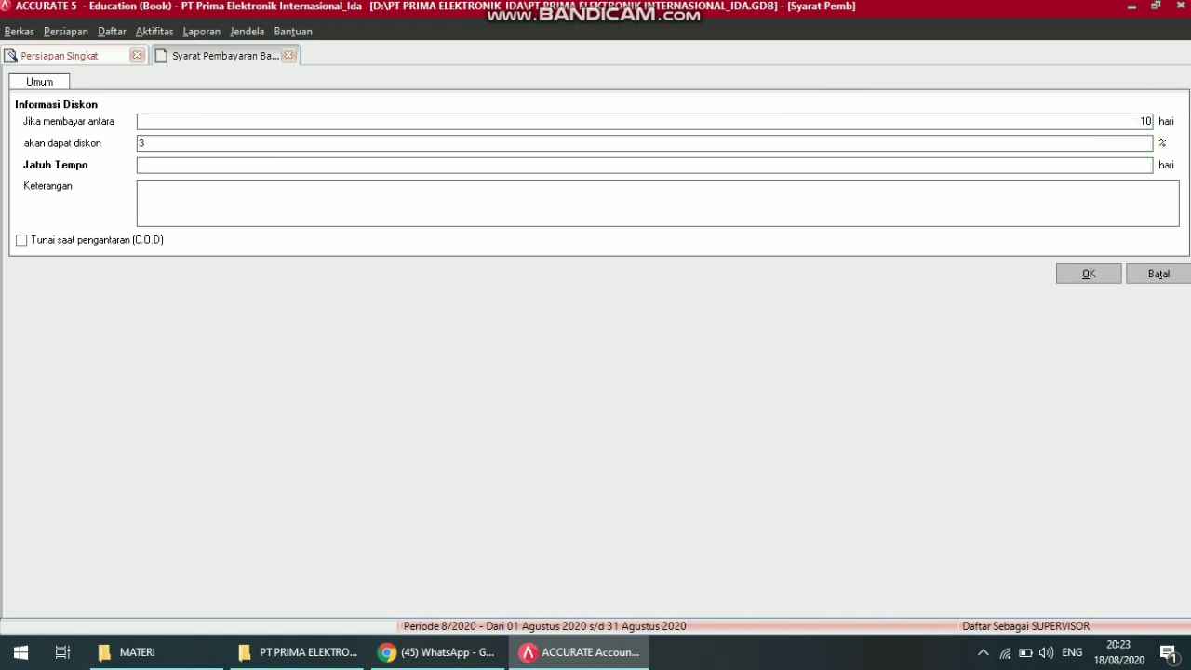
left_click(1122, 162)
type("30")
left_click(526, 186)
type("3/10")
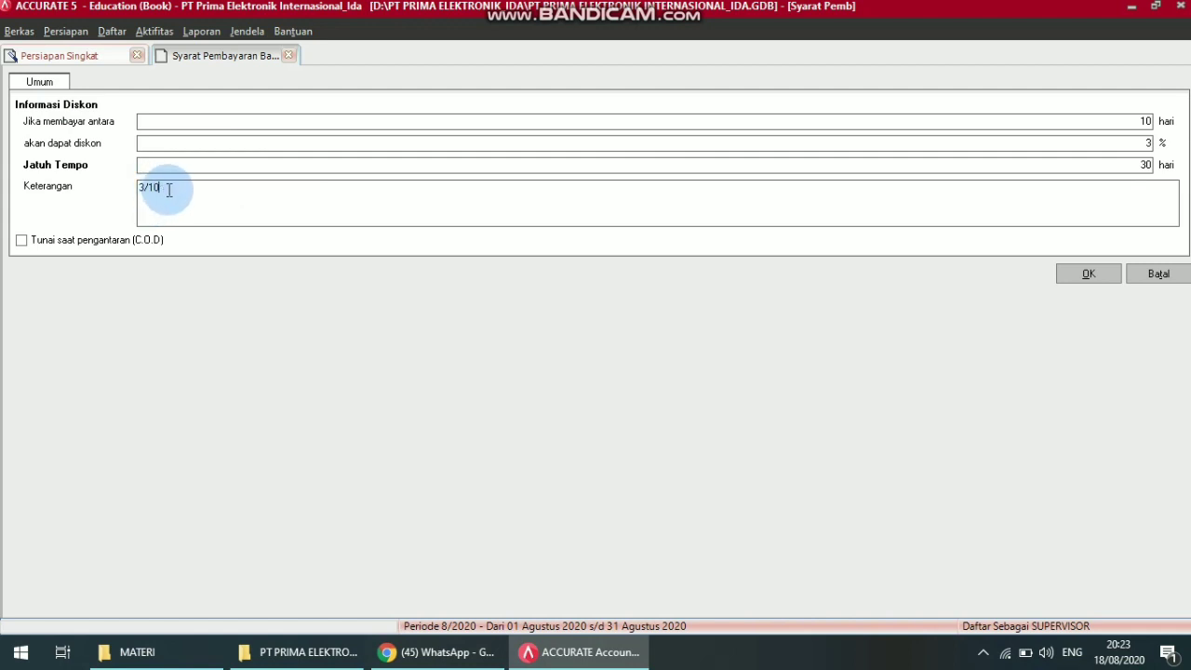
type(", n/30")
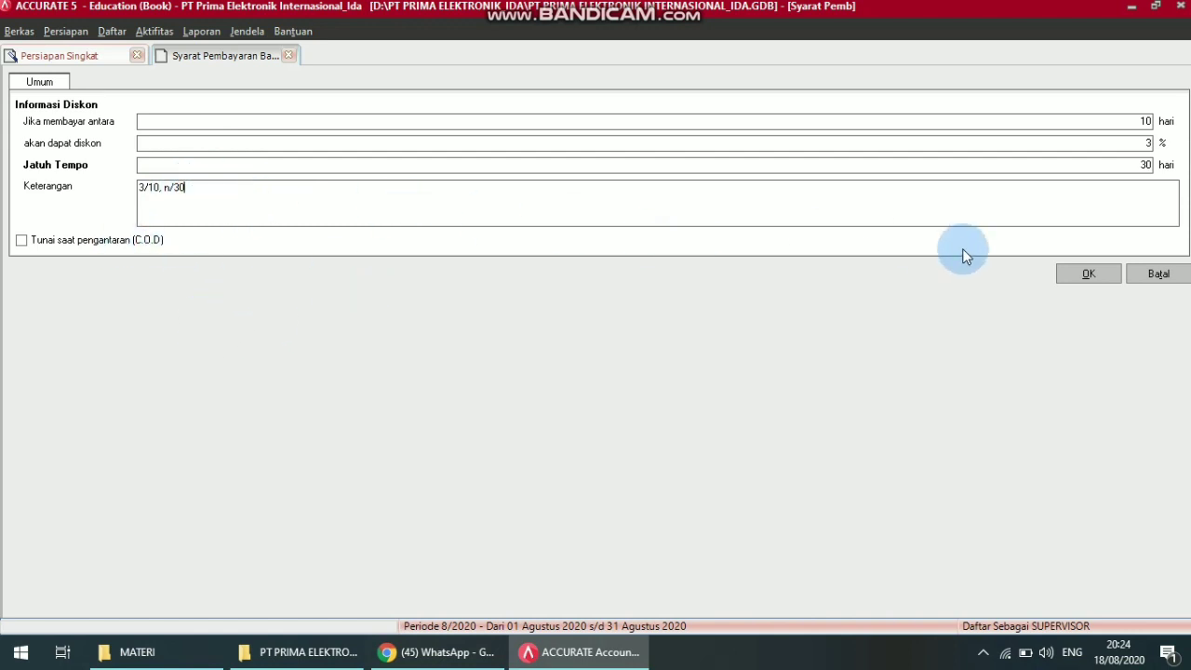
left_click(1100, 274)
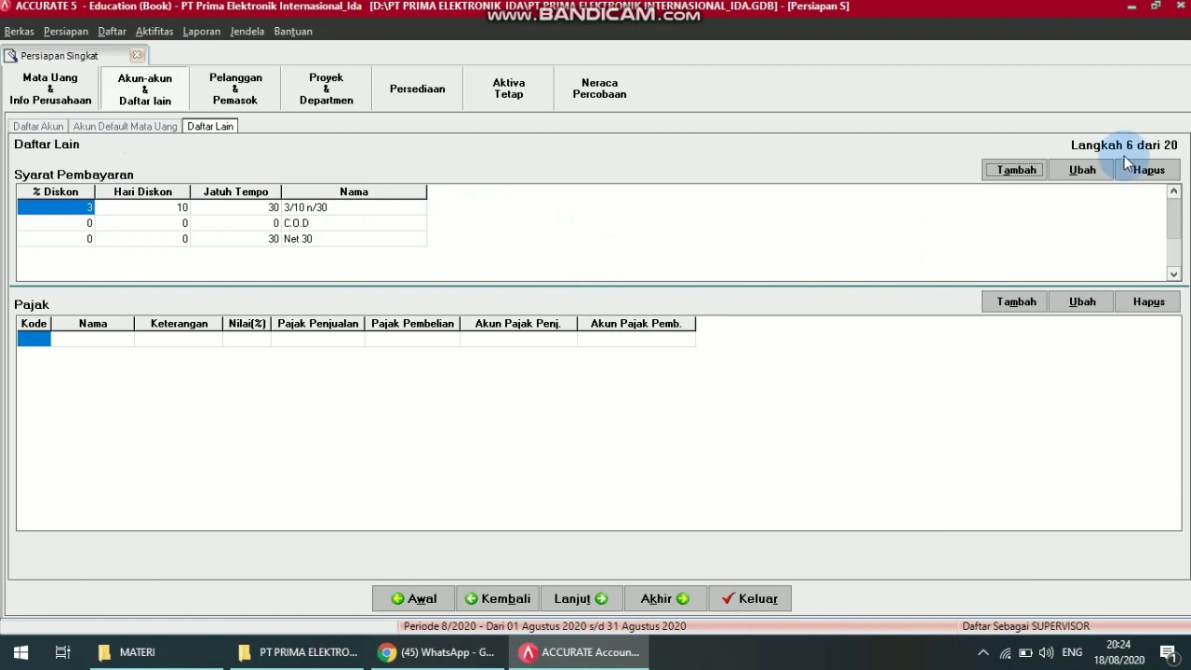
Add the '2/10, n/30' payment term: 2% discount within 10 days, due in 30 days
left_click(1014, 169)
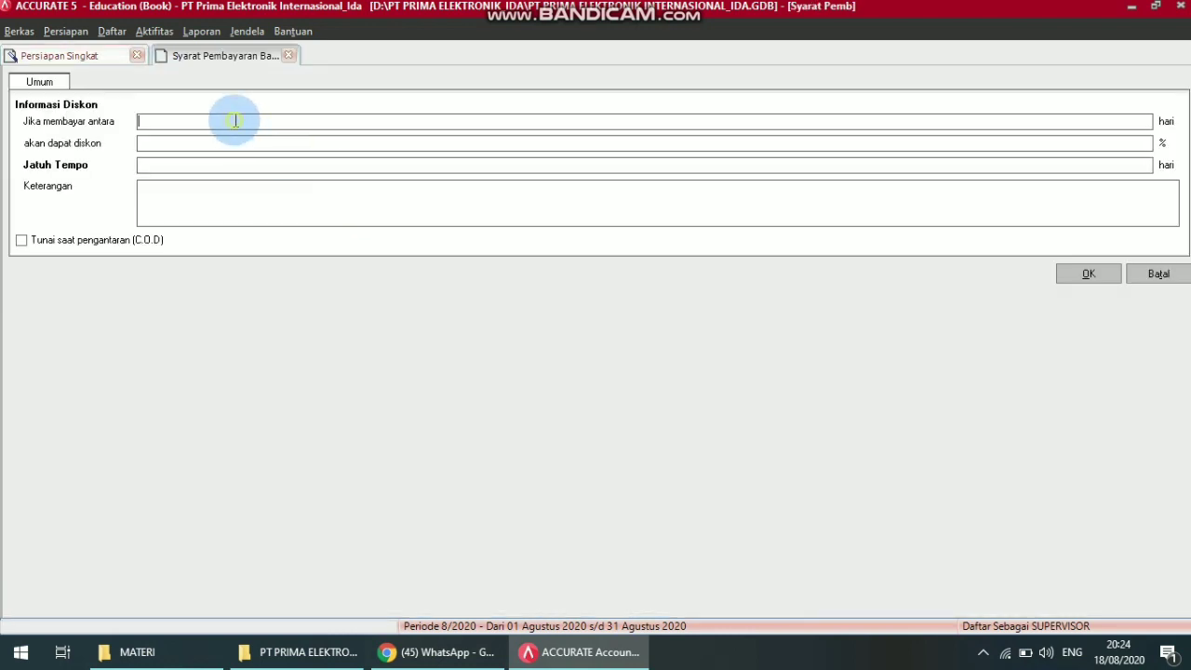
type("10")
left_click(251, 143)
type("2")
left_click(240, 163)
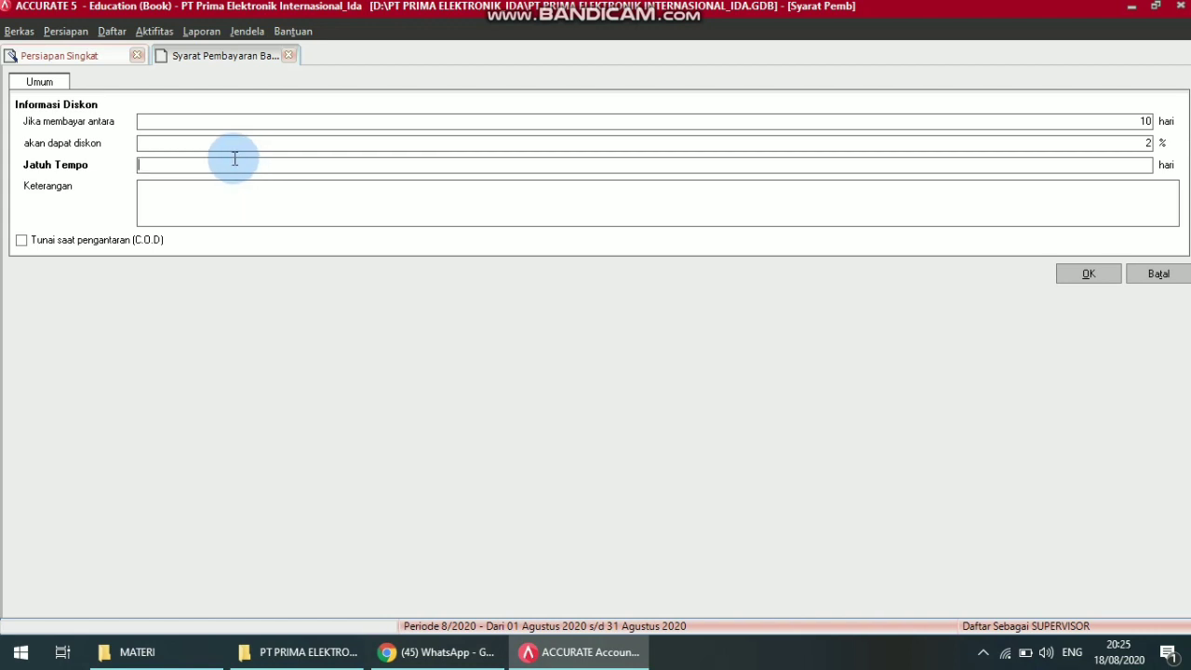
type("30")
left_click(196, 183)
type("2/10, n/")
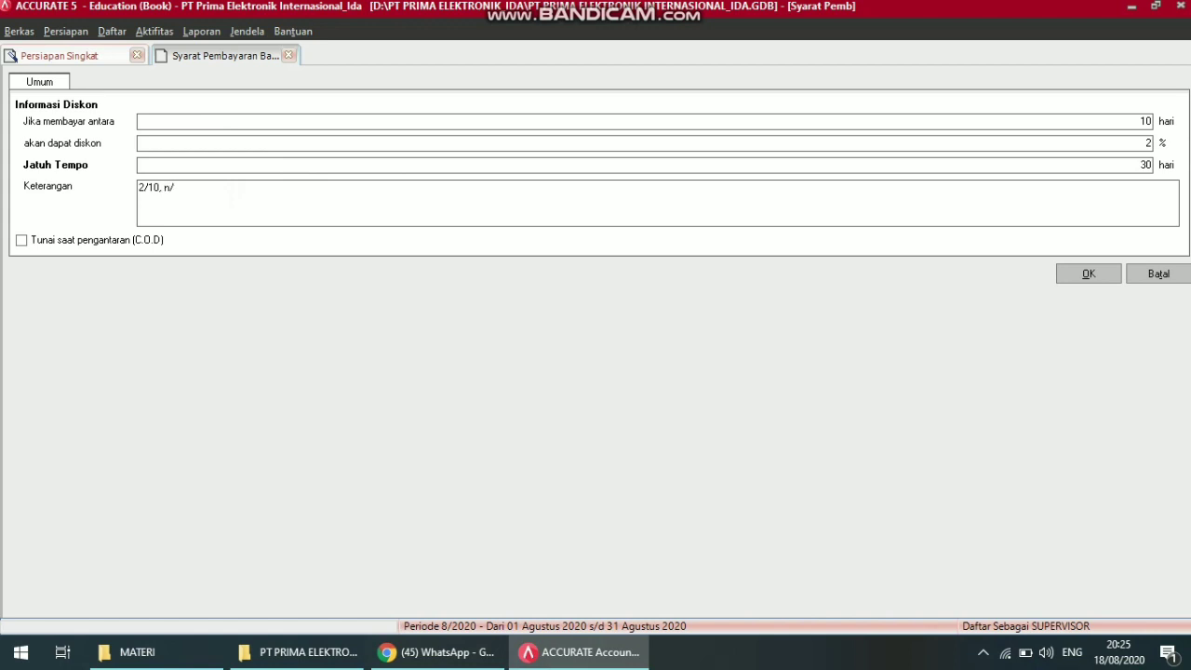
type("30")
left_click(1090, 273)
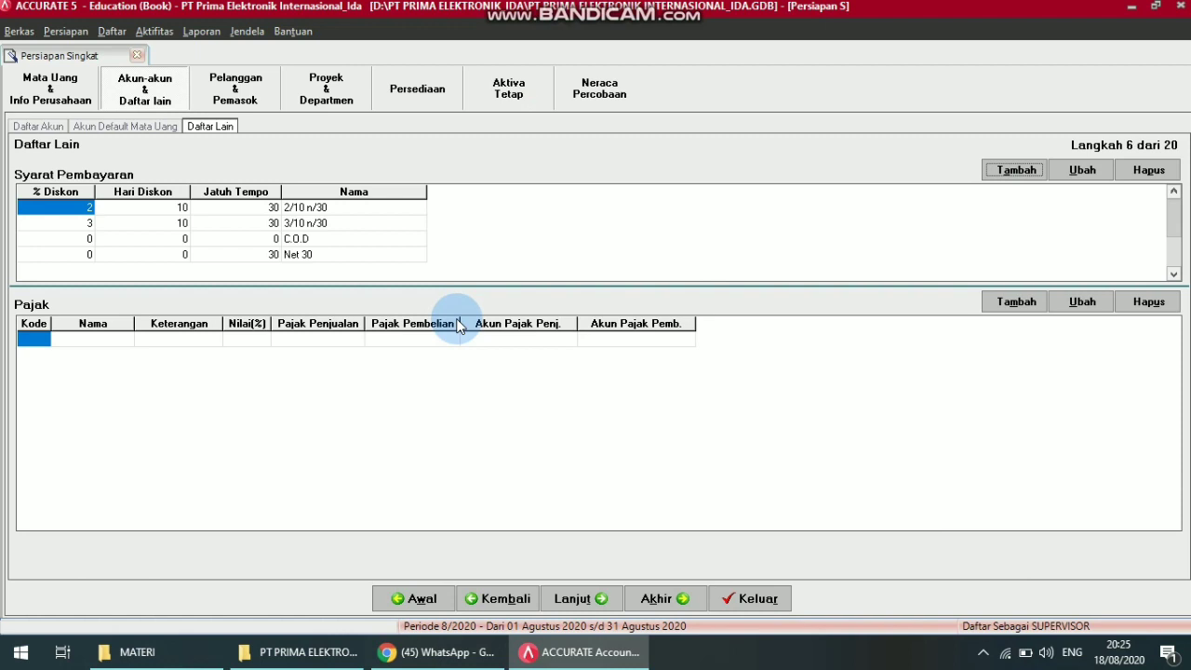
Add a new tax named PPN at 10%, code T, described as 'Pajak Pertambahan Nilai'
left_click(1016, 303)
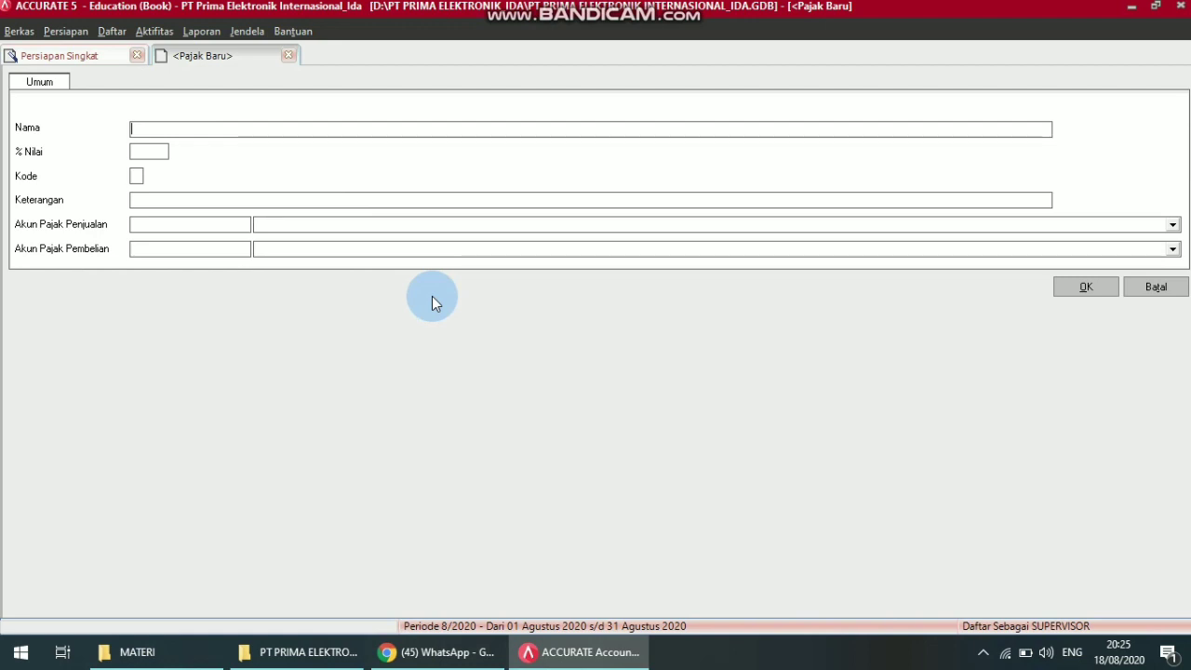
key("Caps_Lock")
type("PPN")
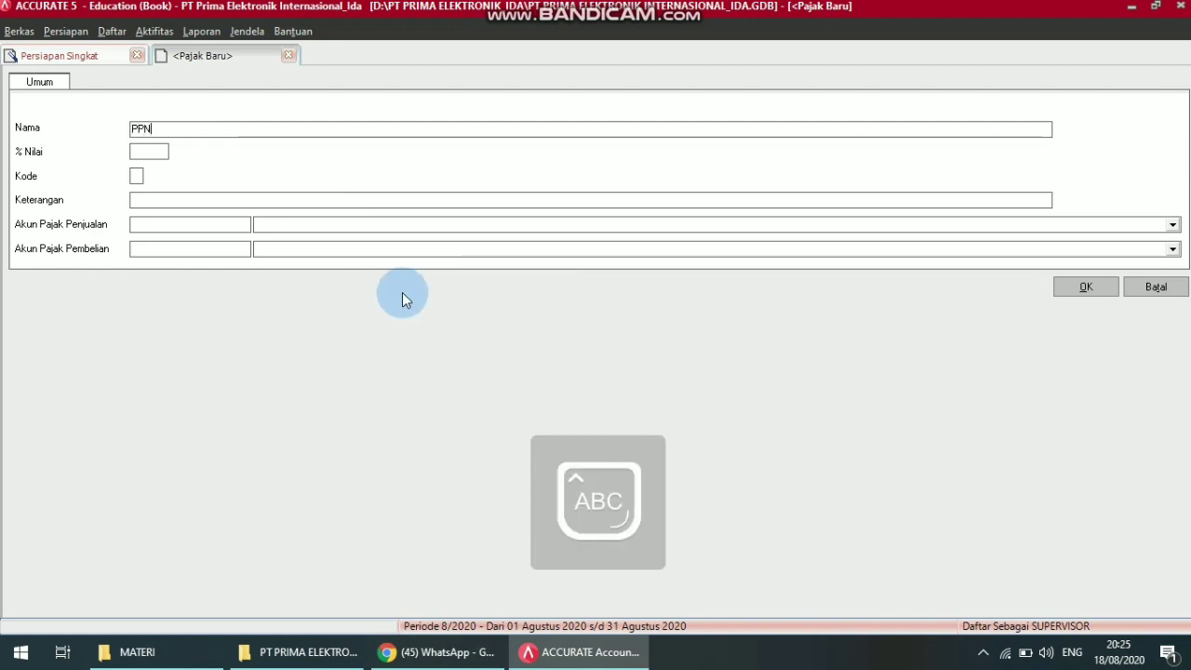
left_click(146, 151)
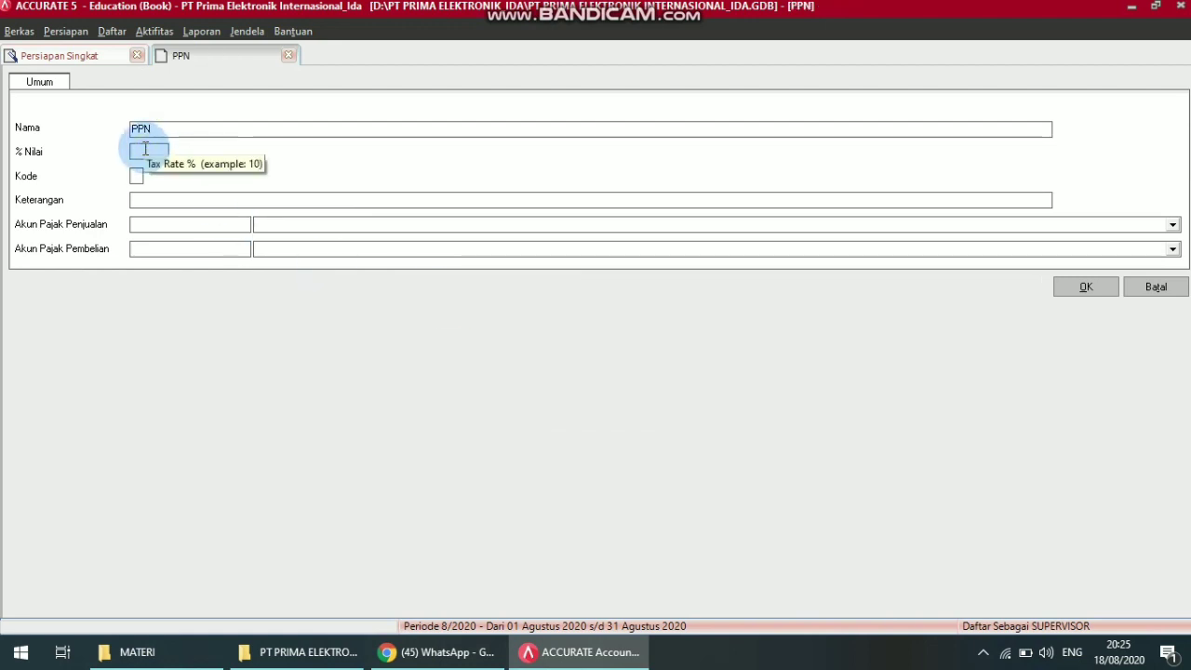
type("10")
left_click(136, 175)
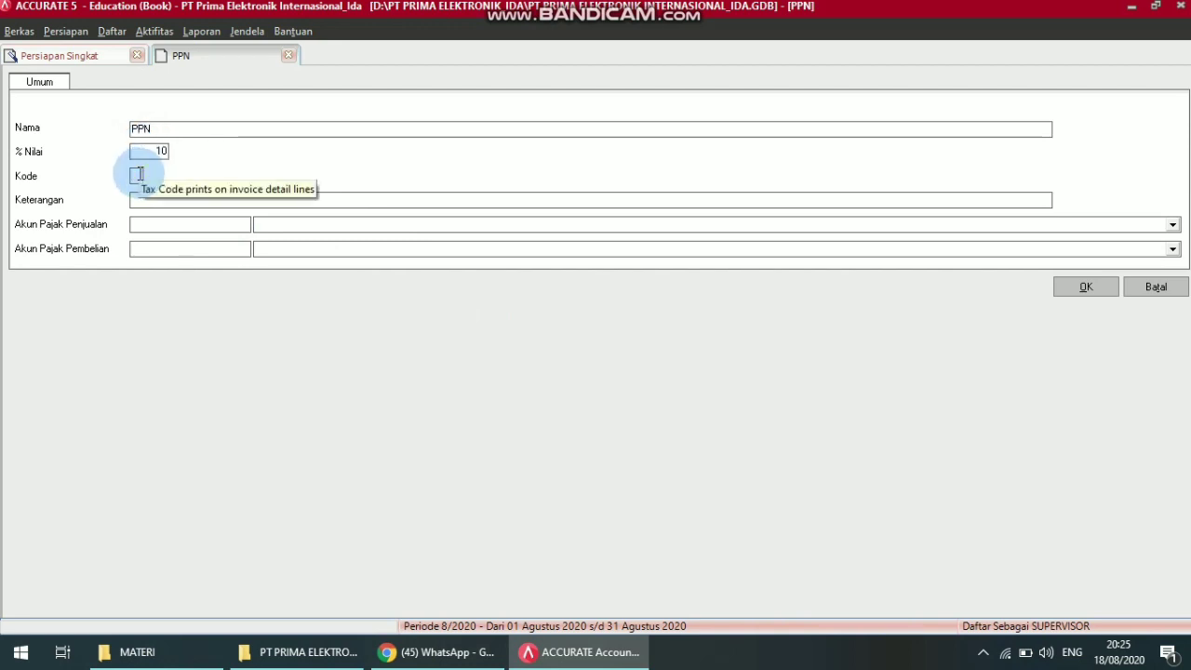
type("T")
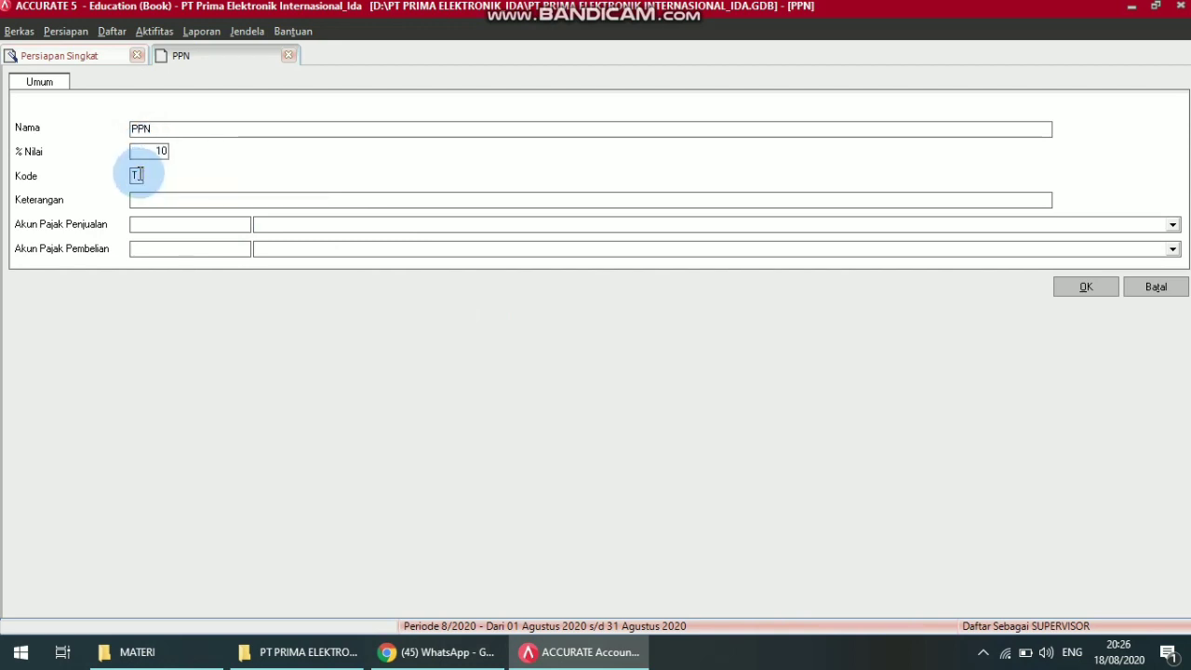
left_click(142, 198)
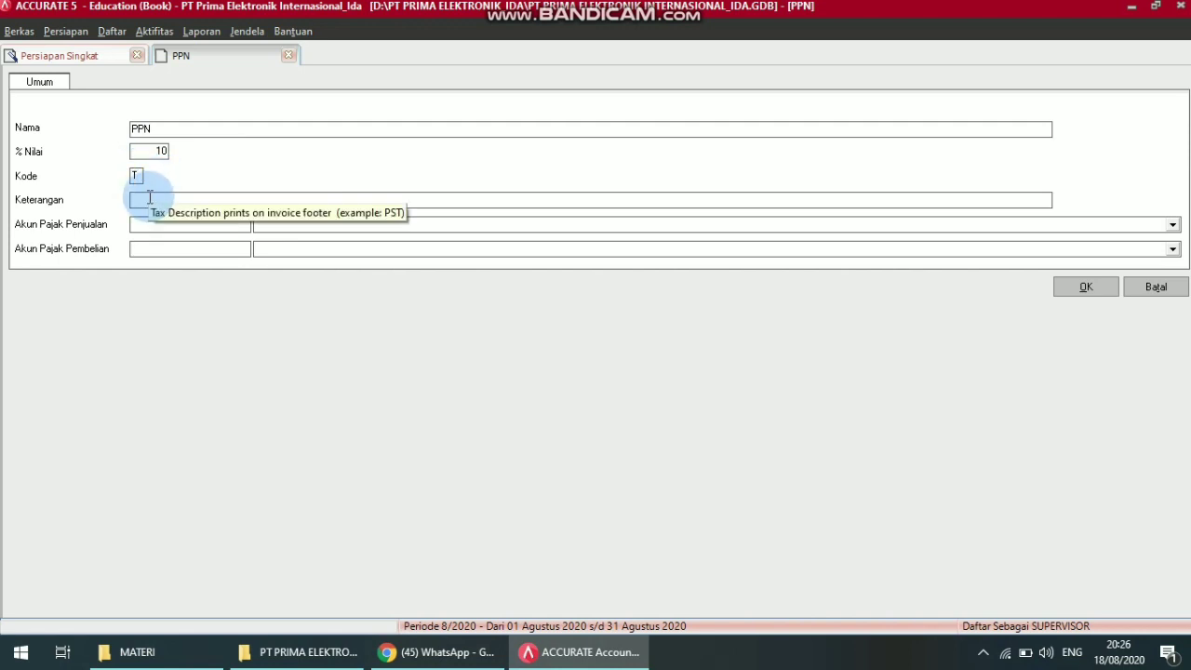
type("Pa")
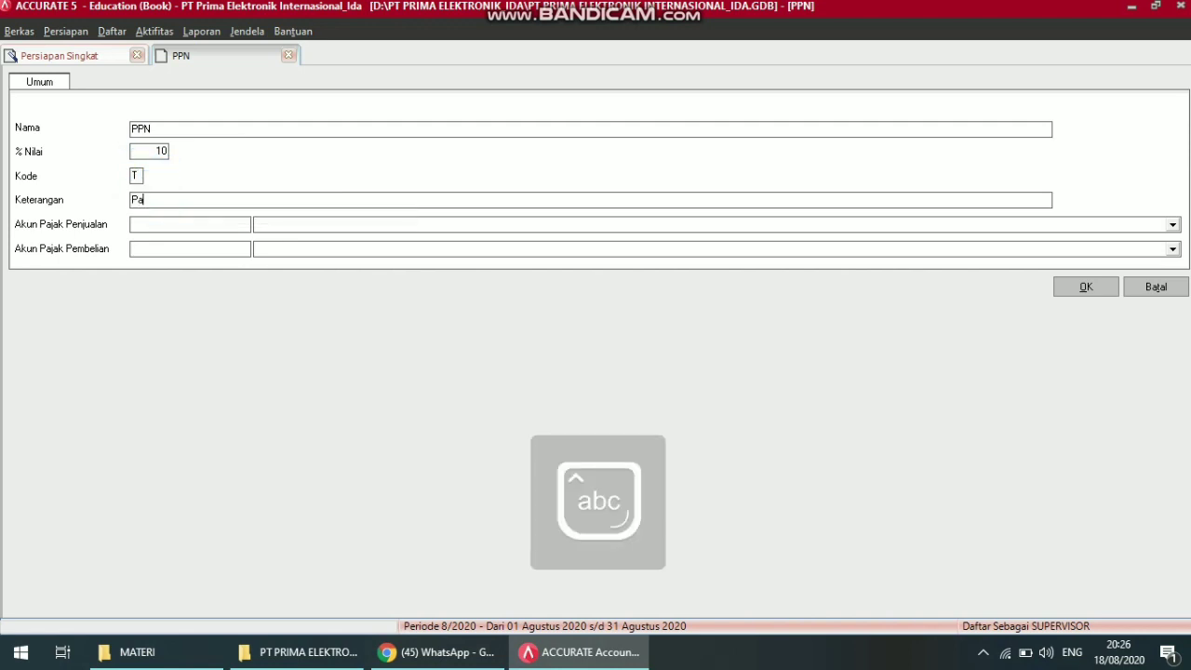
type("jak Pertam")
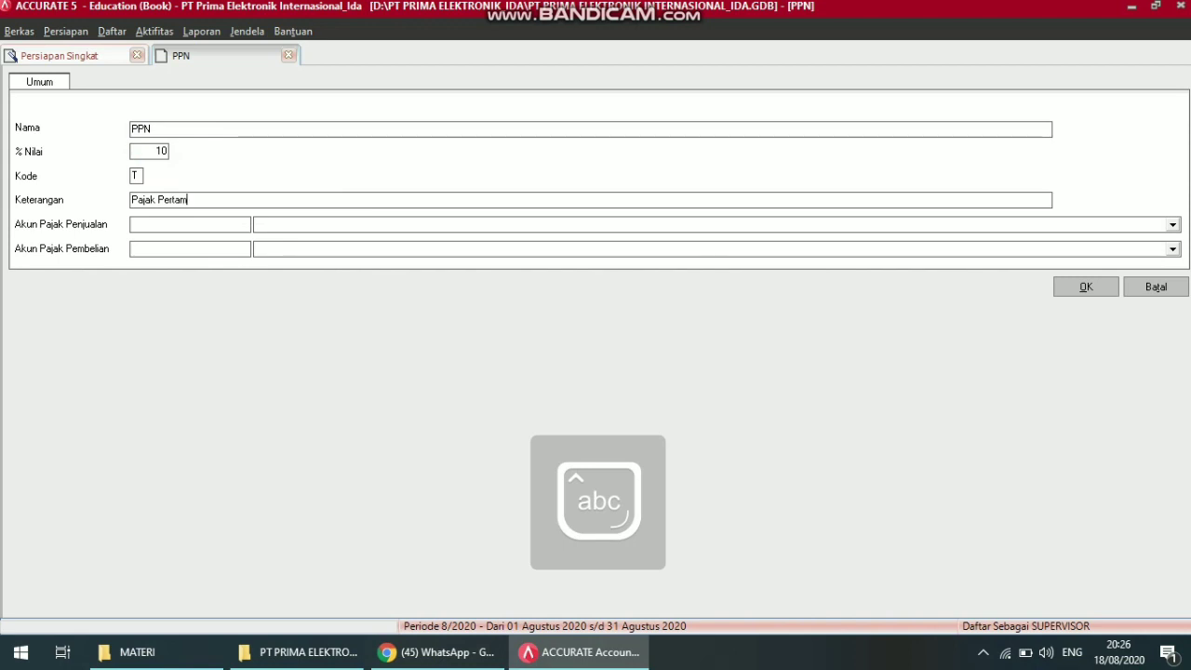
type("bahan Nilai")
Assign 21600 VAT Out as sales account and 11800 VAT In as purchase account, then save
left_click(173, 226)
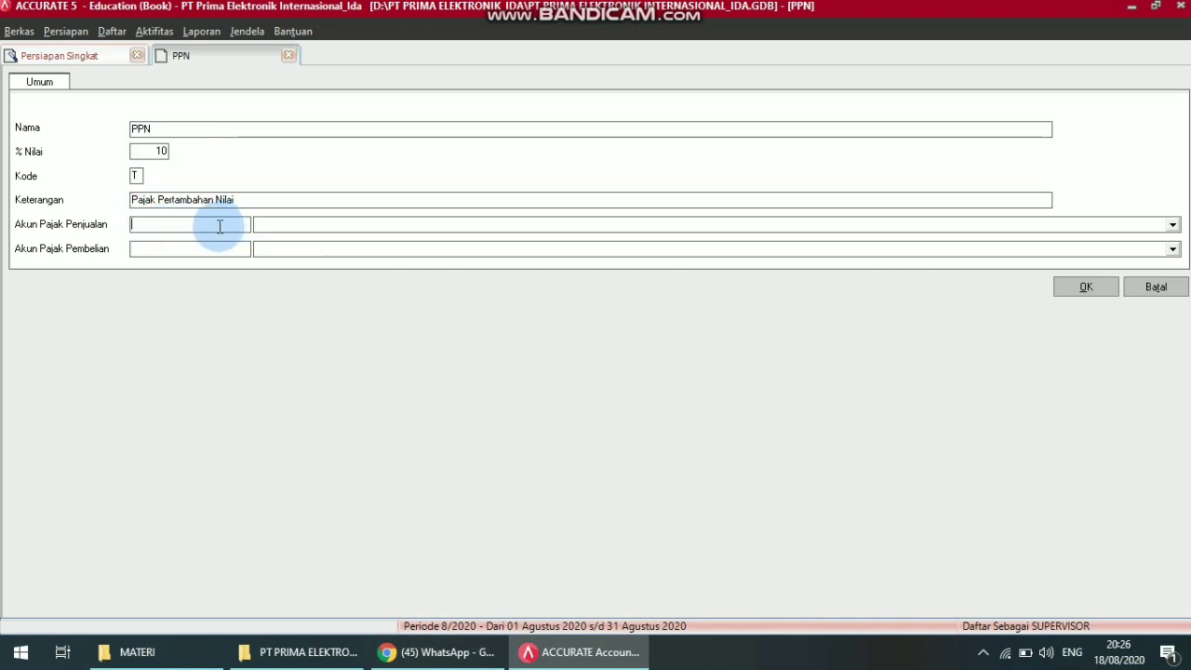
left_click(286, 224)
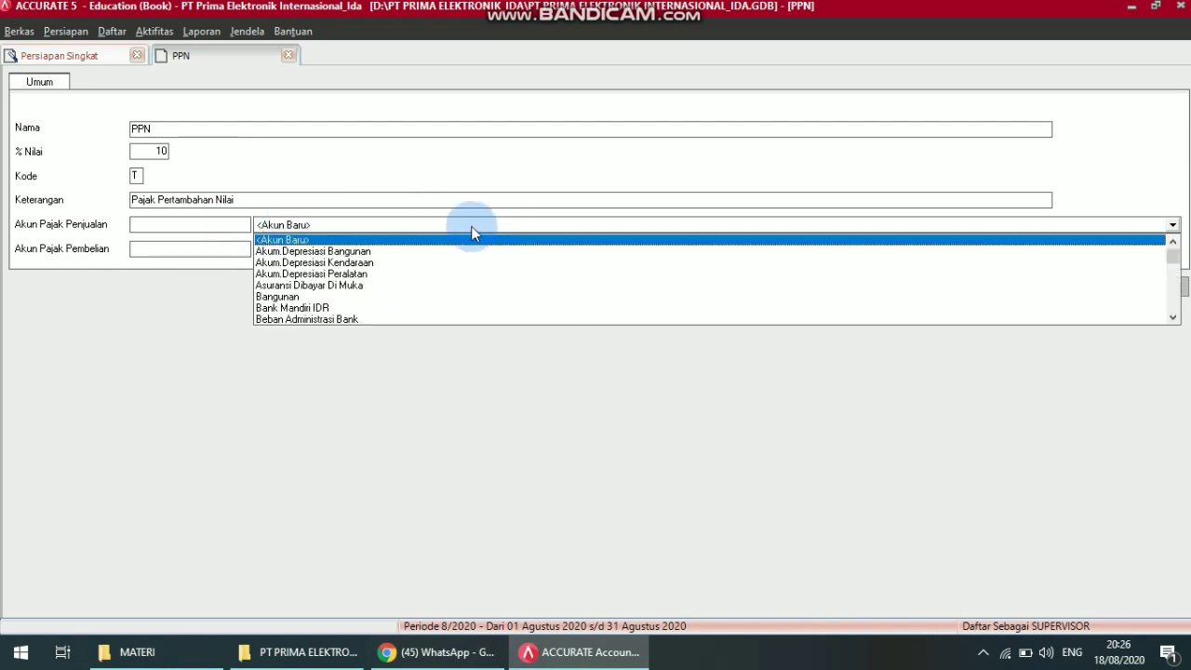
left_click(1174, 320)
left_click(1174, 320)
left_click(1174, 320)
left_click(1174, 320)
left_click(1174, 320)
left_click_drag(1172, 274, 376, 331)
left_click_drag(299, 326, 282, 318)
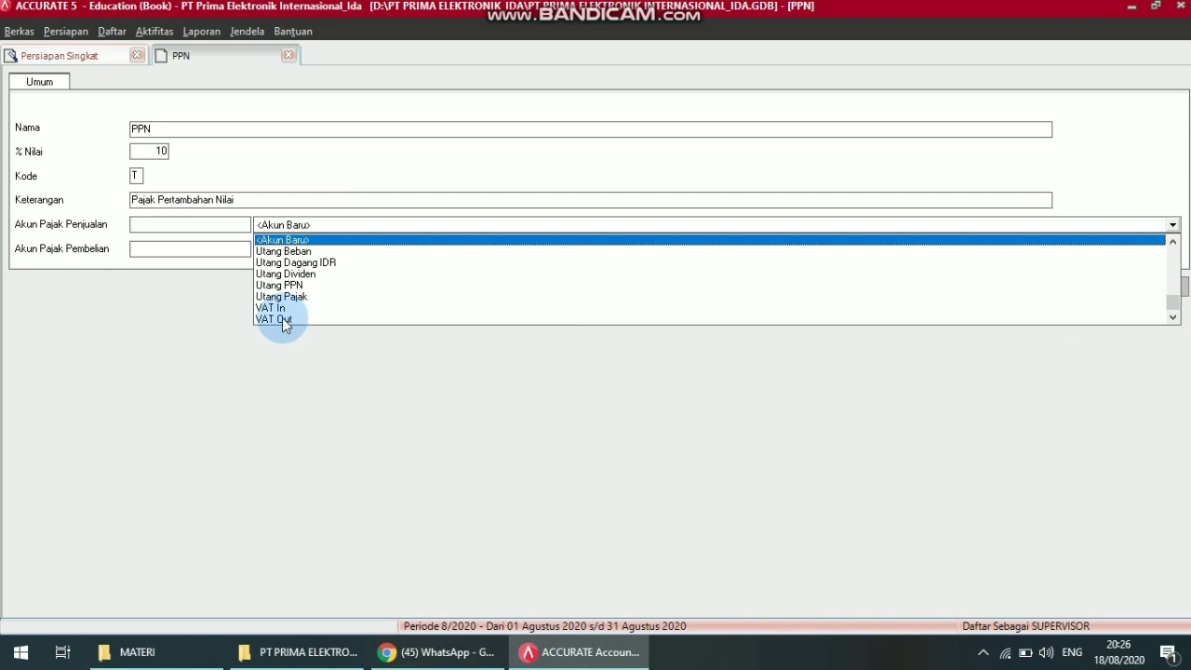
left_click_drag(282, 317, 282, 317)
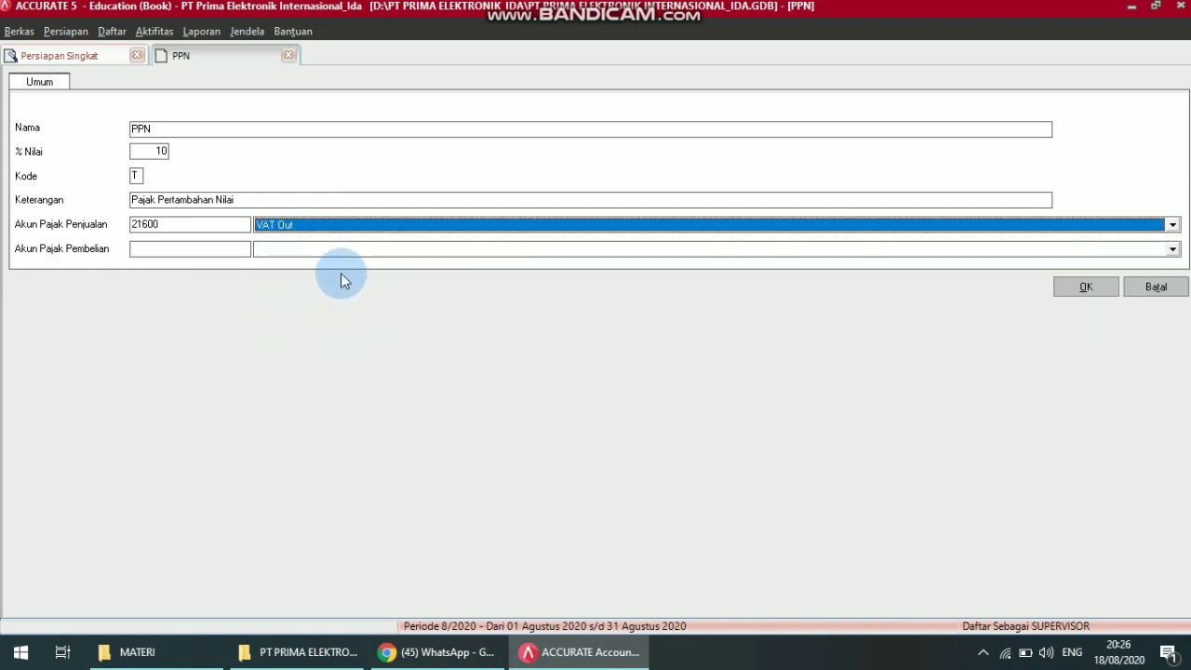
left_click(308, 249)
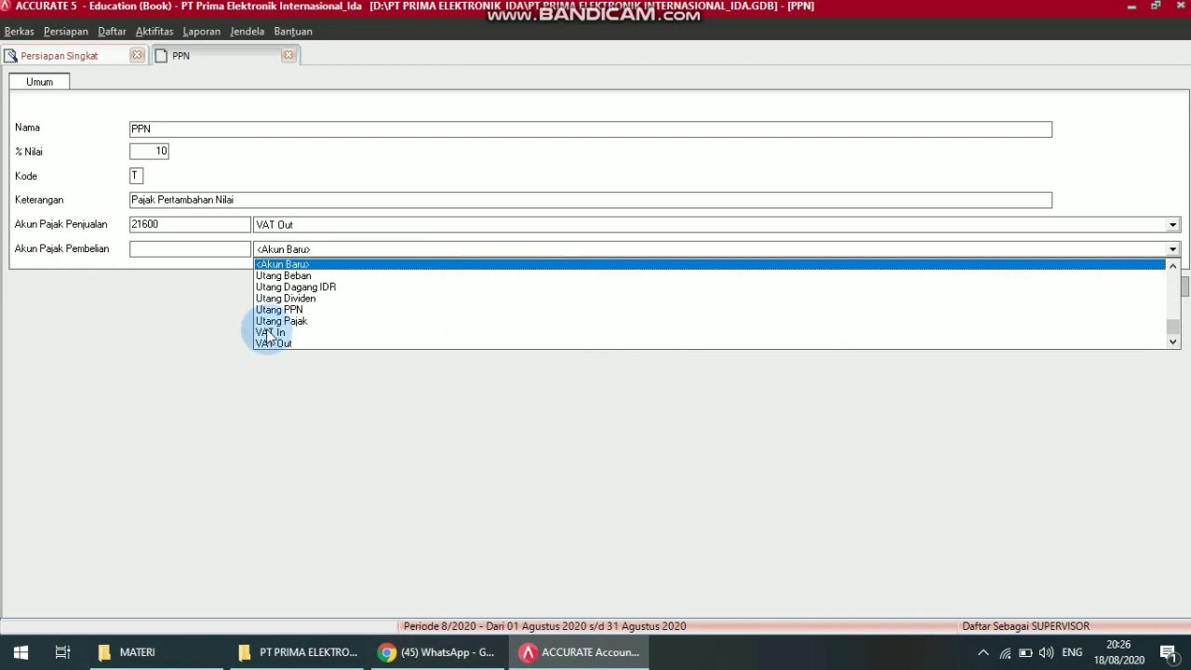
left_click(278, 333)
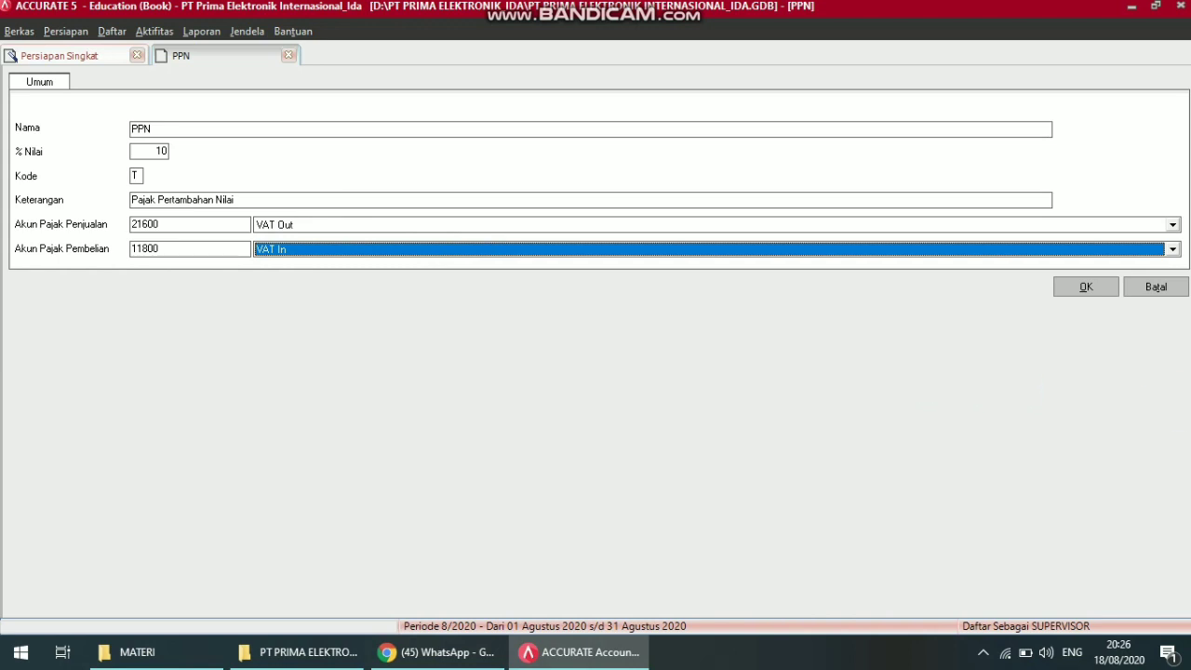
left_click(1094, 290)
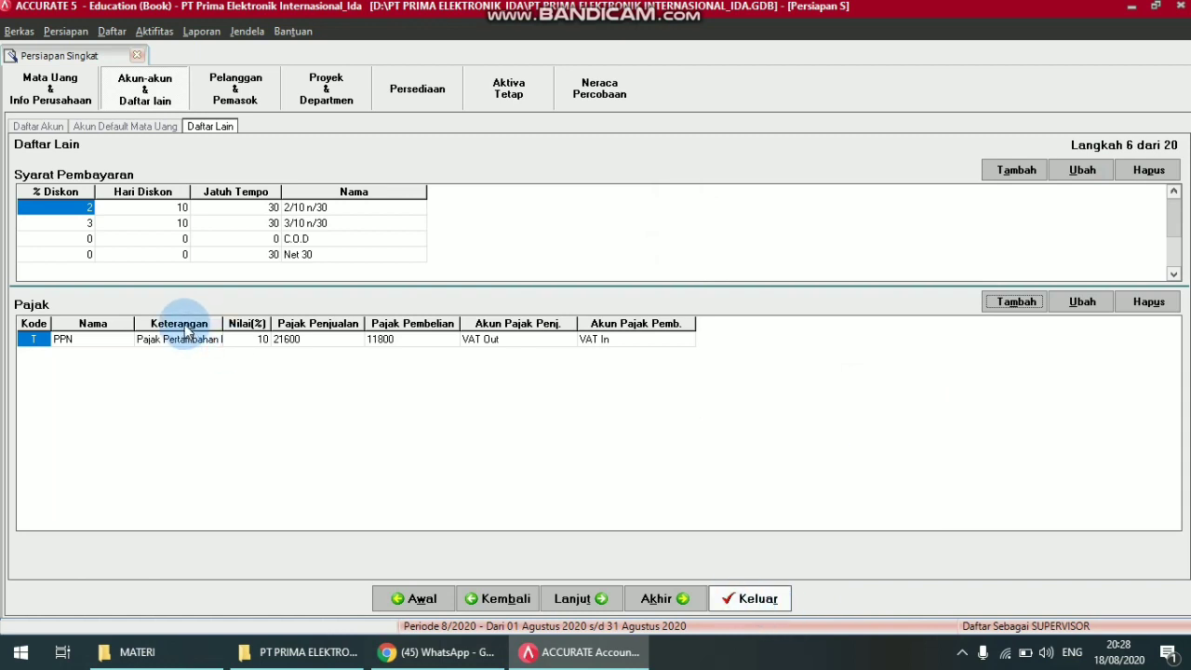
Save and close Persiapan Singkat, close Penjelajah, and confirm closing the company data
left_click(137, 56)
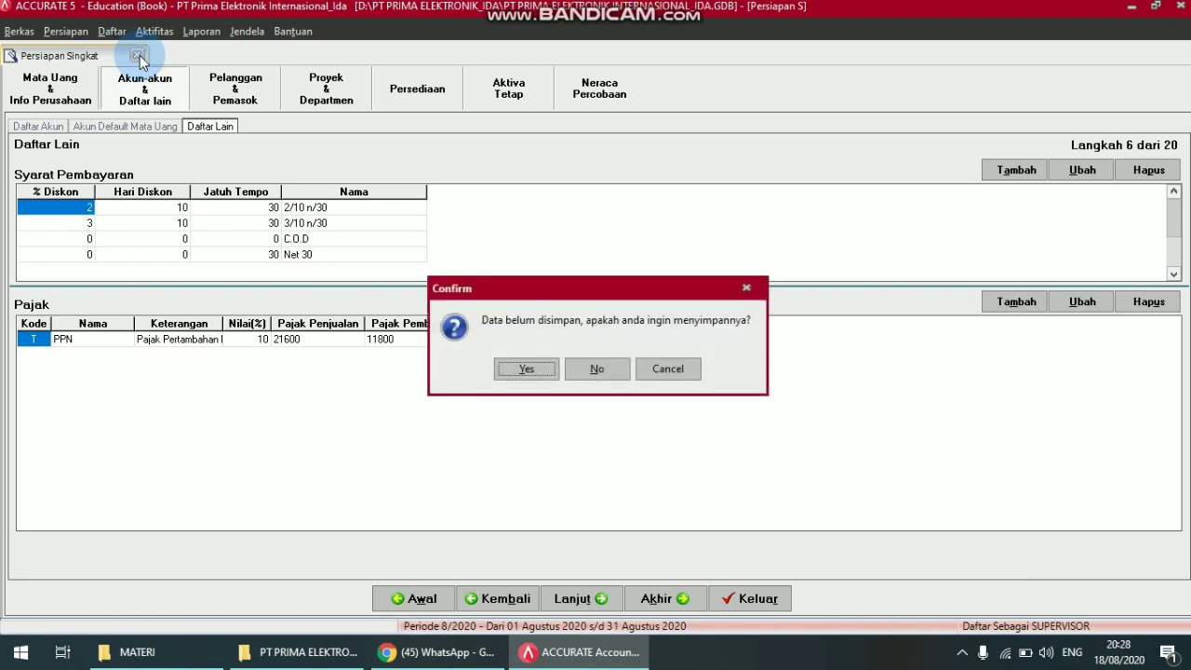
left_click(527, 369)
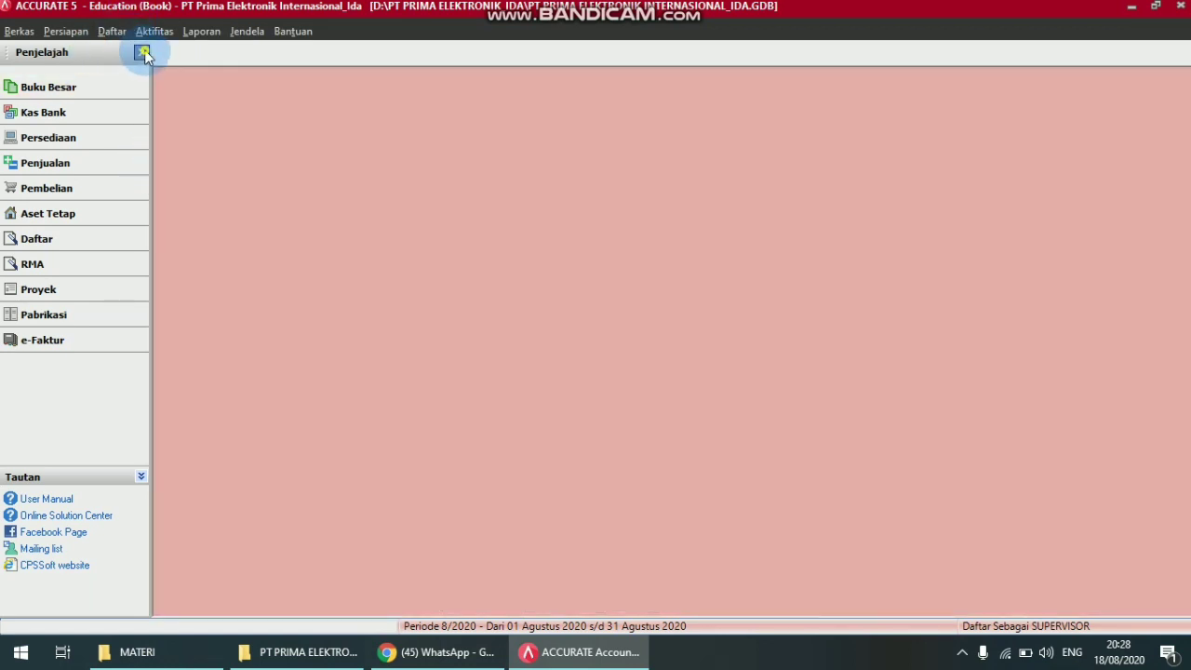
left_click(142, 52)
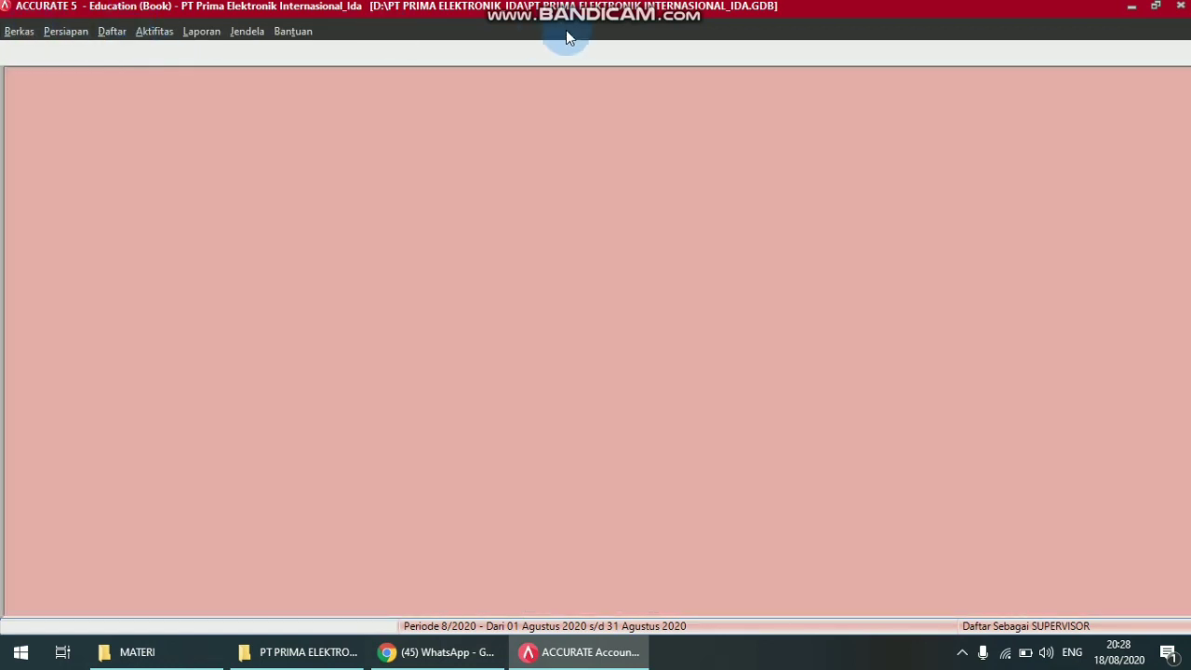
left_click(1182, 8)
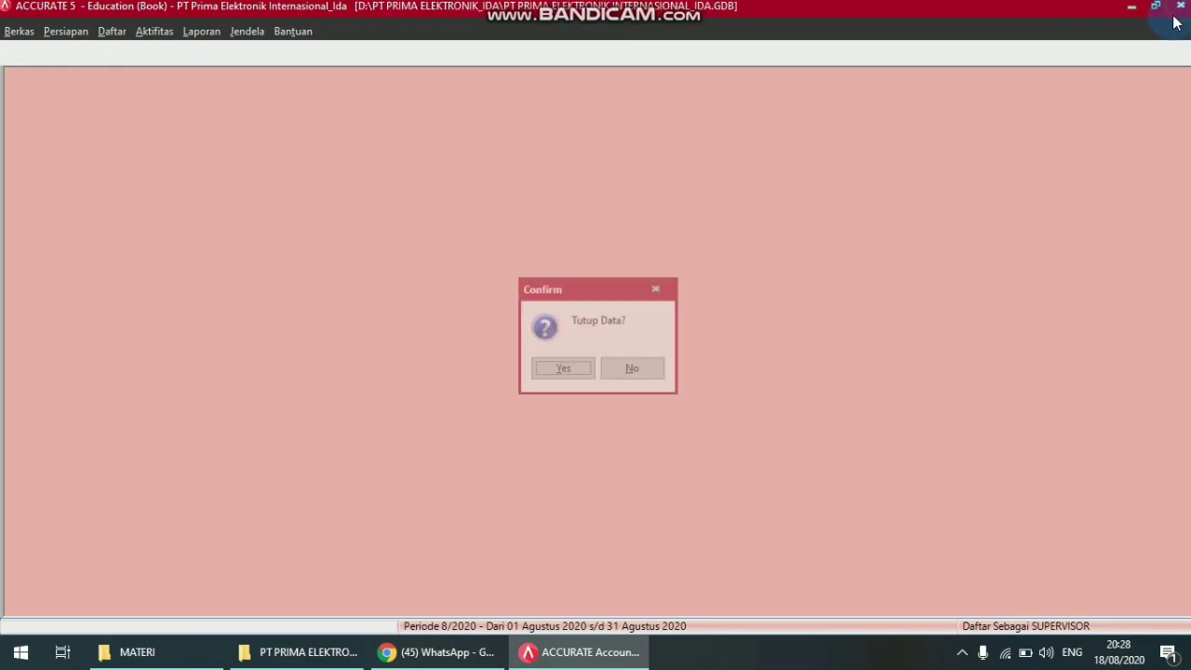
left_click(564, 371)
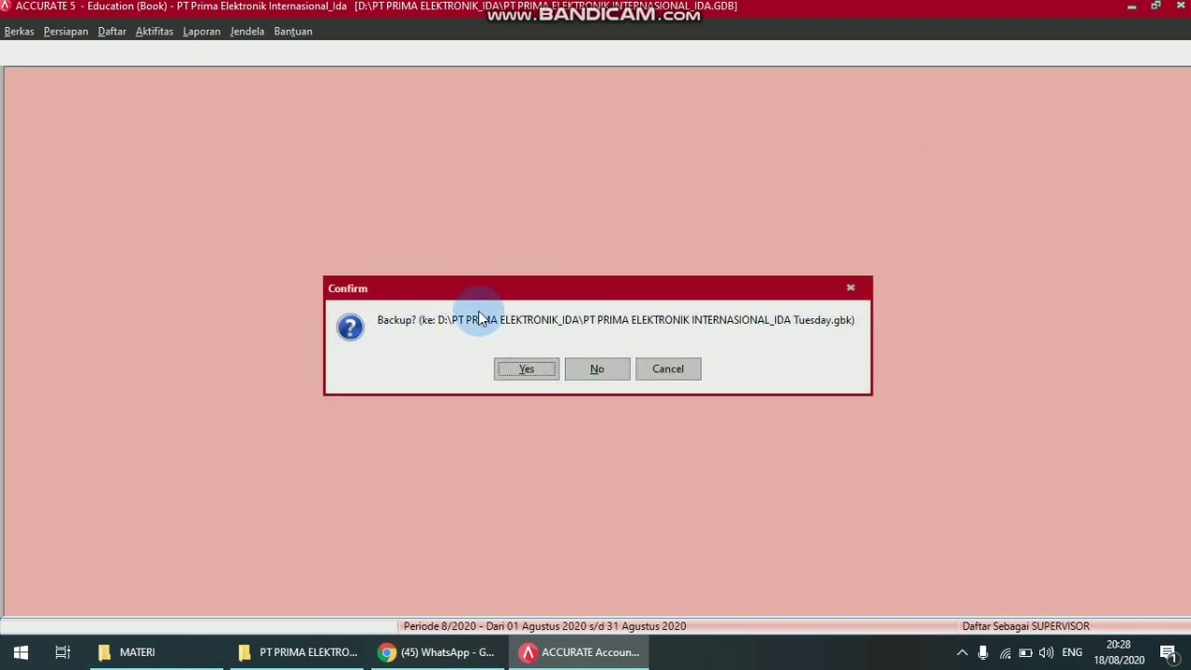
Decline the backup when closing, then bring up Bandicam from the system tray
left_click(610, 373)
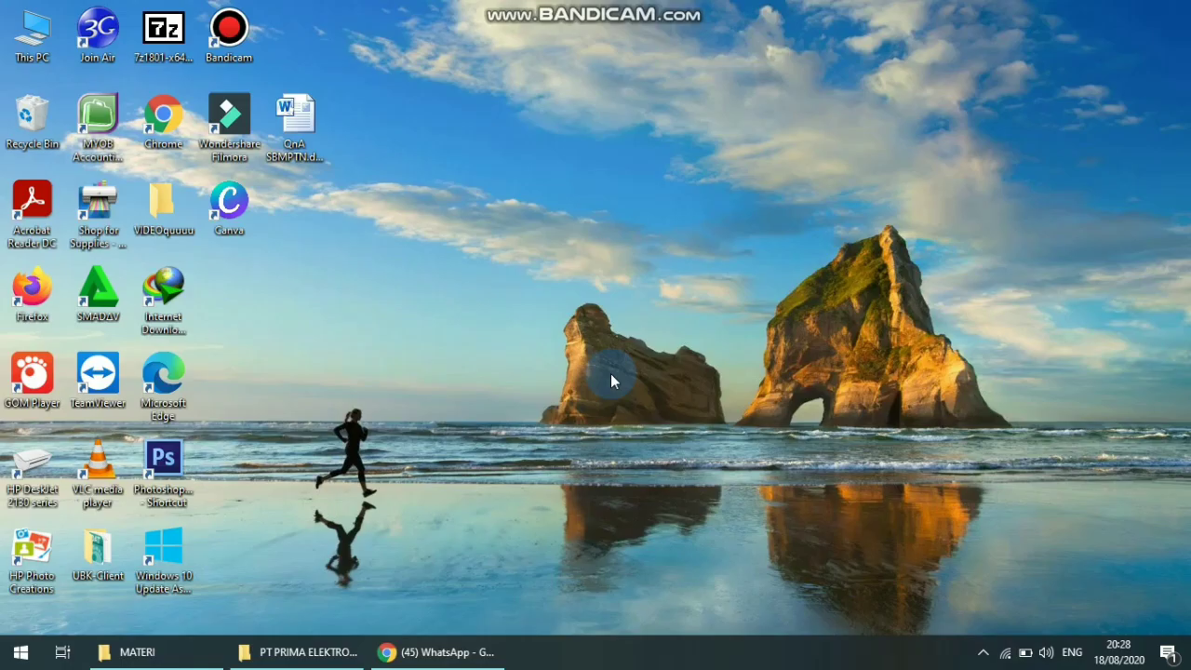
left_click(983, 654)
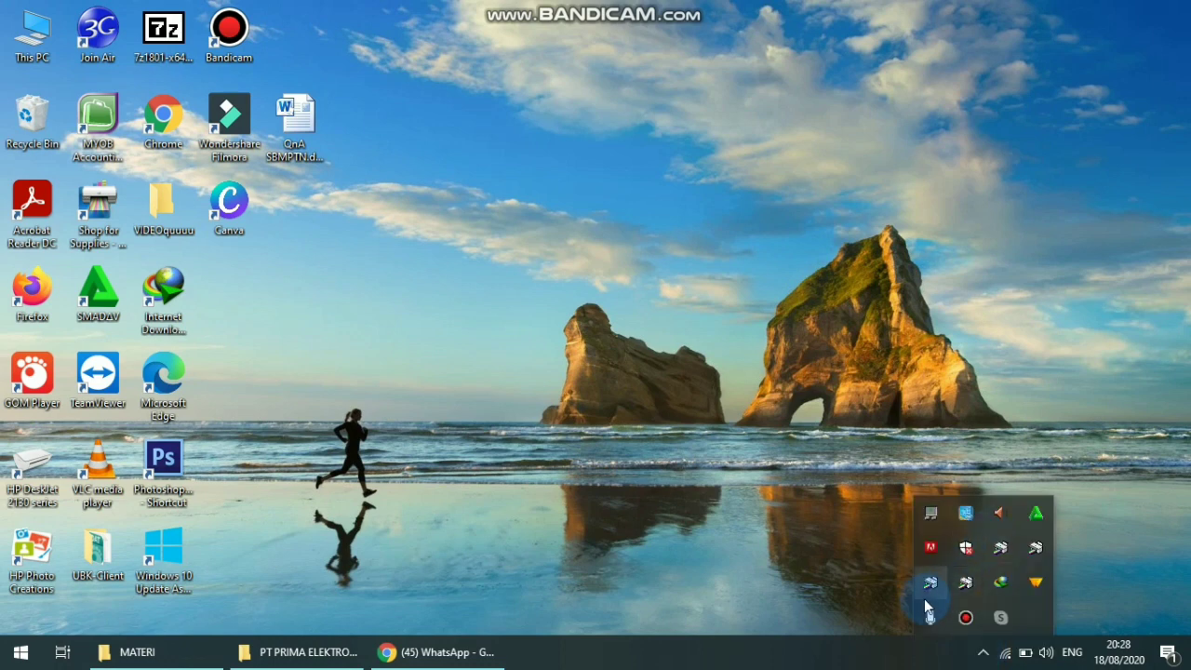
left_click(967, 618)
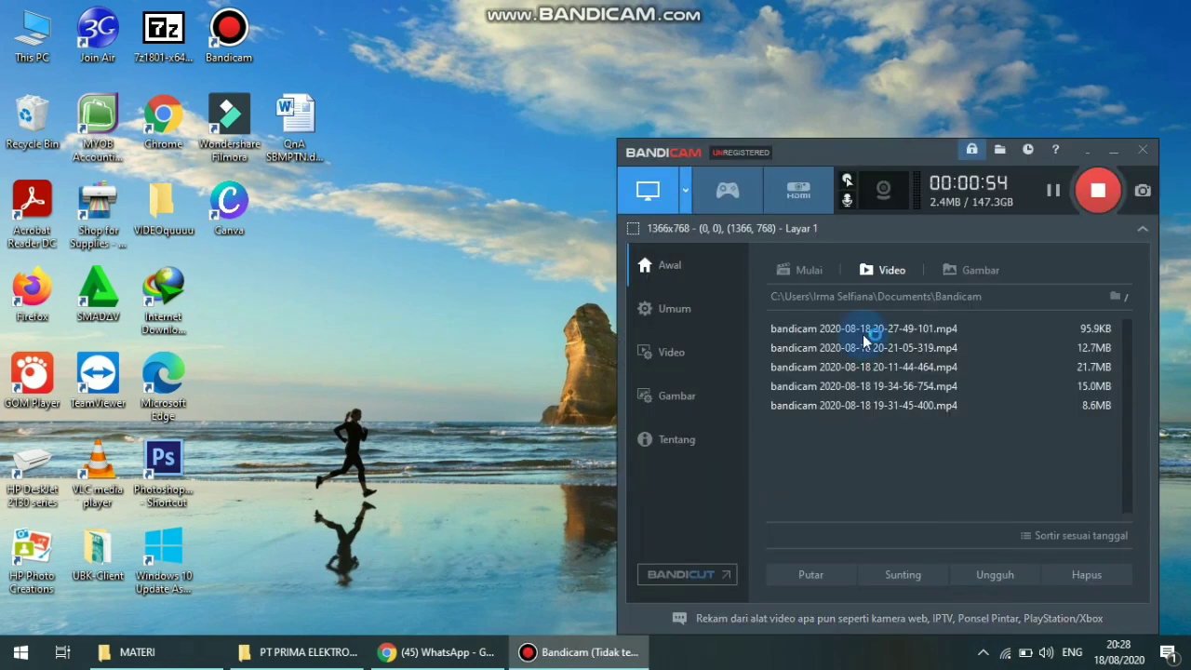